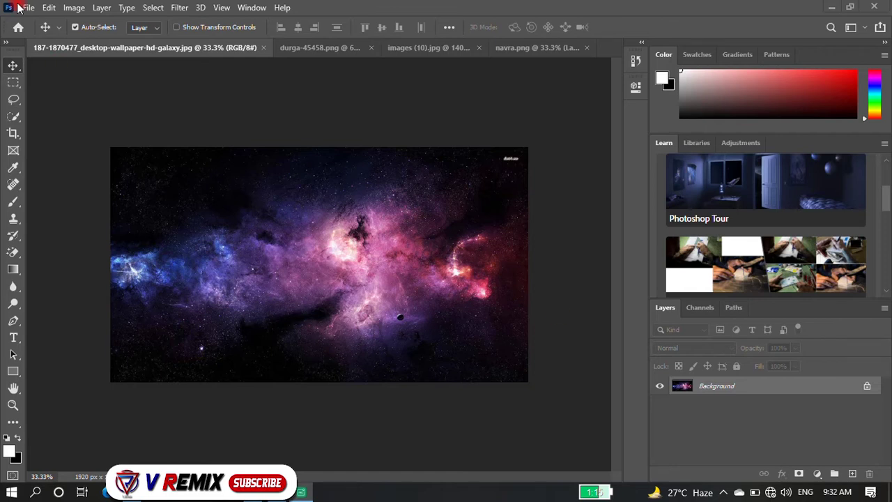
- Create a new 1920×1080 px, 300 ppi document with a white background
left_click(20, 7)
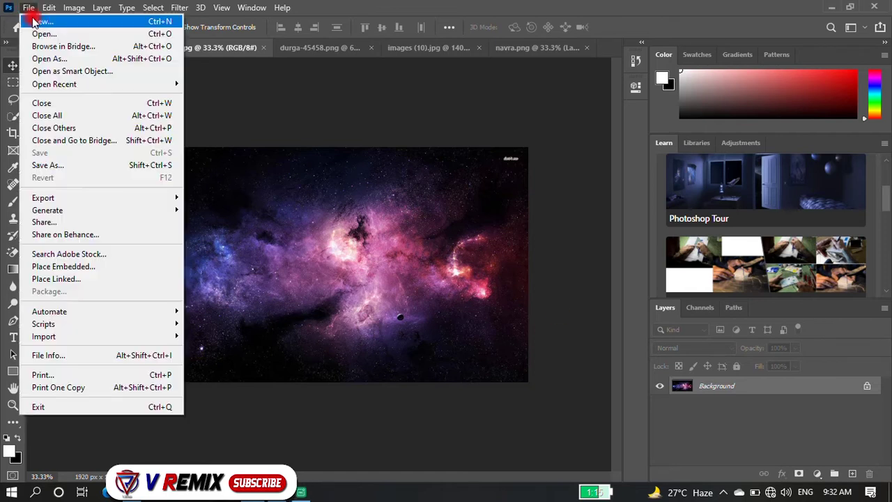
left_click(39, 18)
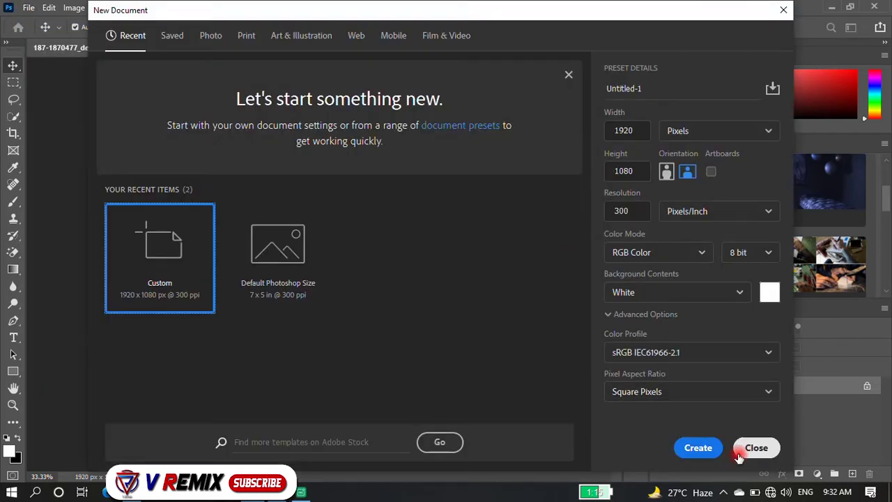
left_click(757, 451)
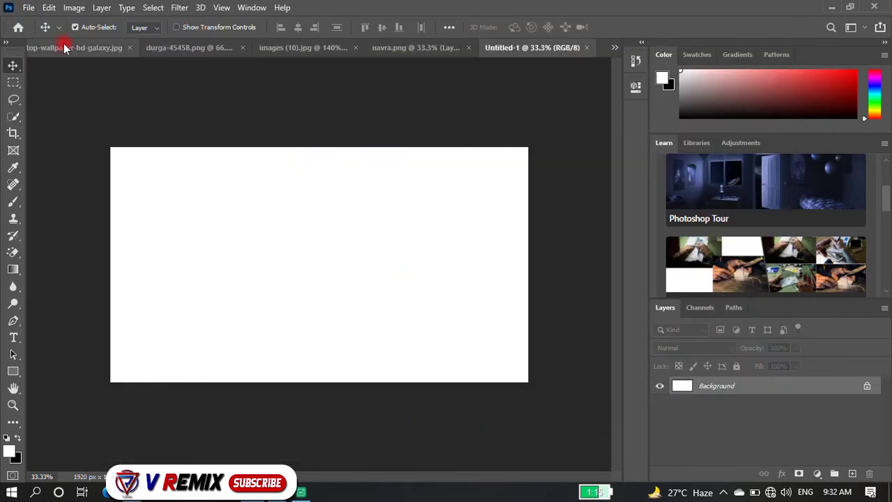
- Drag the galaxy wallpaper into Untitled-1 as Layer 1 over the white background
left_click(63, 47)
mouse_move(291, 251)
left_mouse_down()
mouse_move(347, 231)
mouse_move(304, 254)
mouse_move(318, 259)
left_mouse_up()
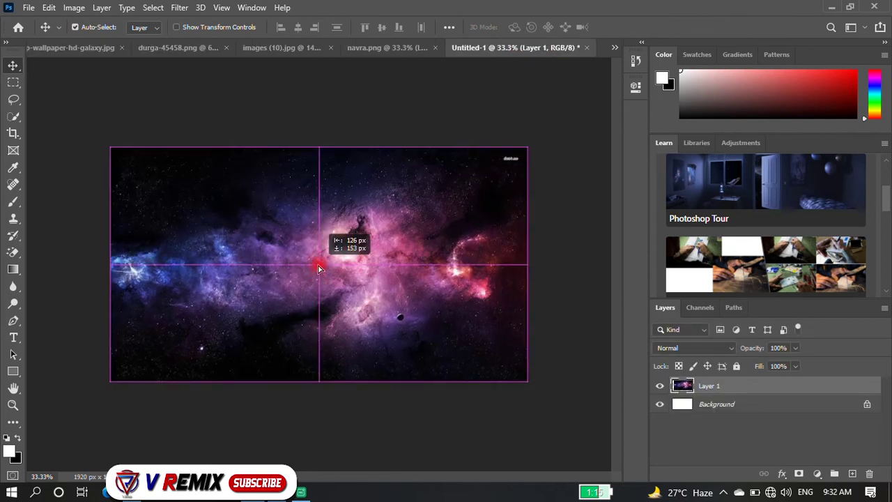
left_click(418, 50)
- Close the galaxy tab, then drop the Durga figure into Untitled-1 at bottom centre as Layer 2
left_click(82, 47)
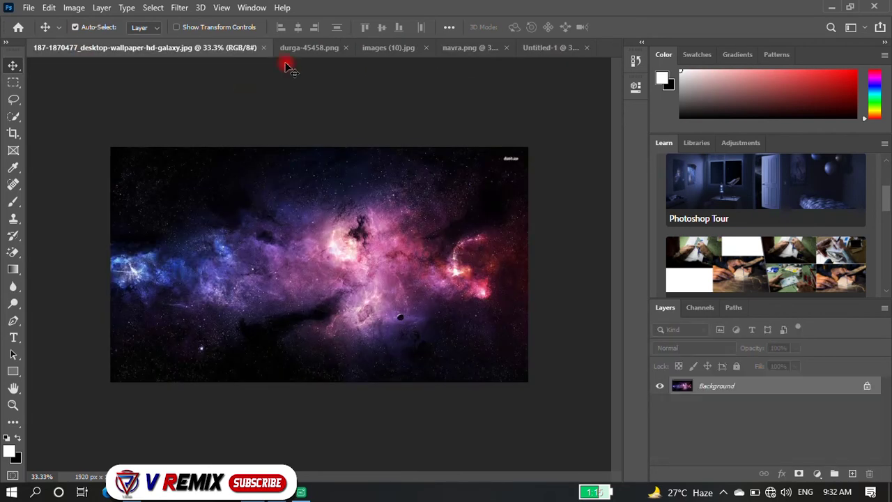
left_click(265, 47)
left_click(104, 48)
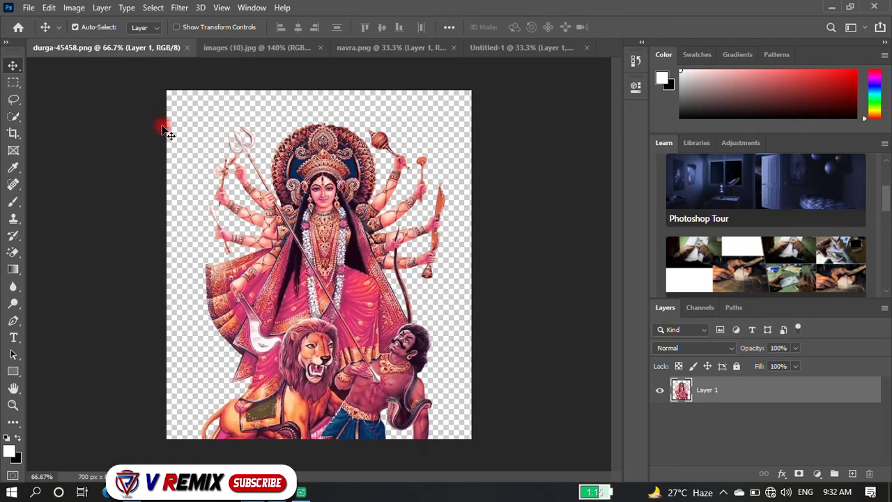
mouse_move(109, 62)
left_mouse_down()
mouse_move(496, 60)
mouse_move(496, 51)
left_mouse_up()
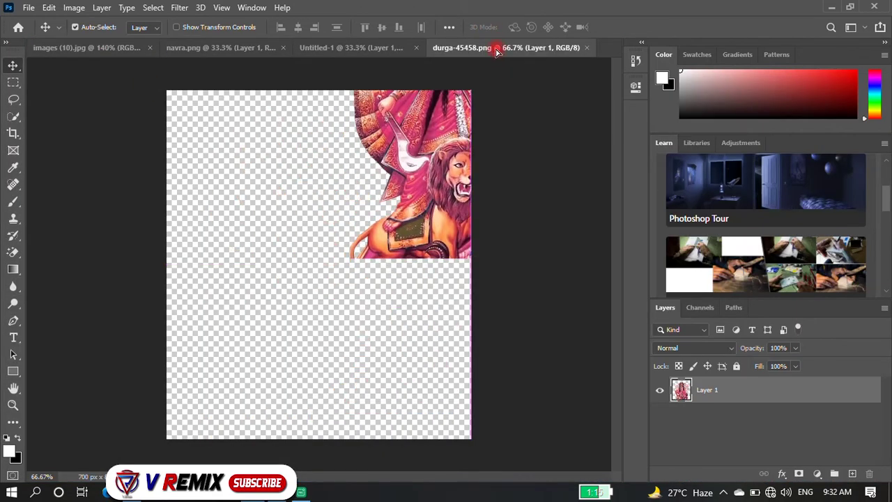
left_click_drag(363, 56, 479, 64)
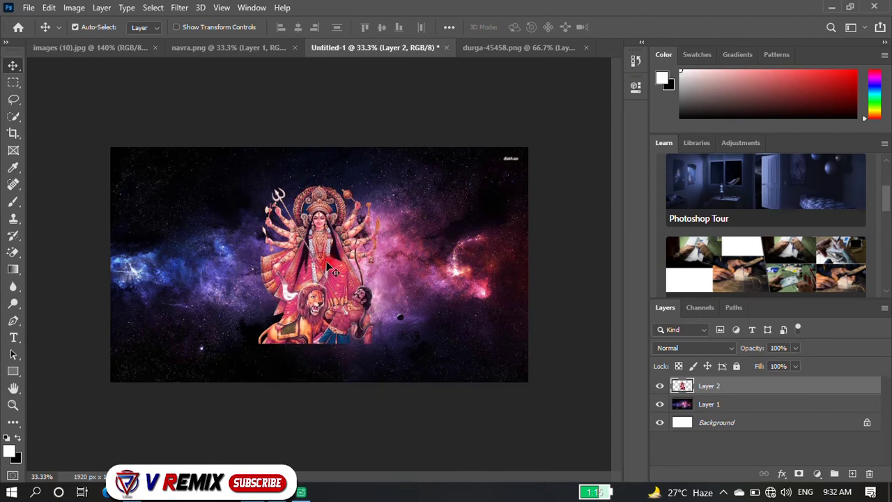
left_click_drag(328, 264, 328, 302)
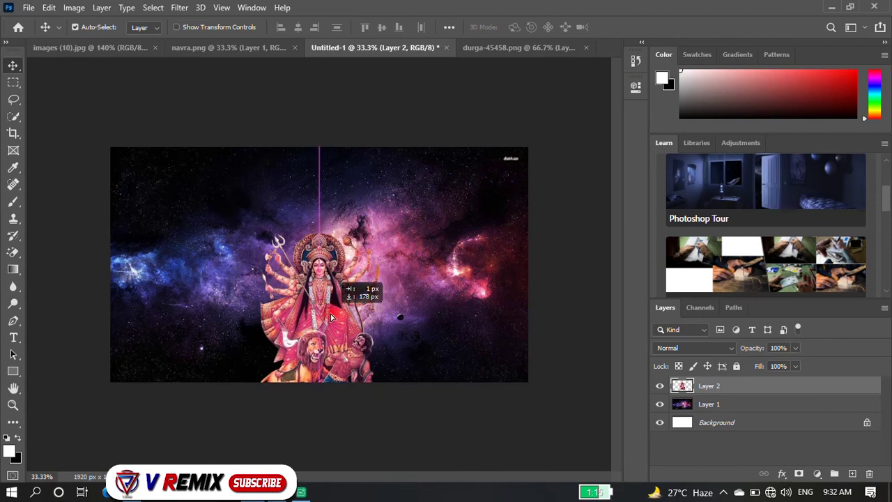
left_click(275, 50)
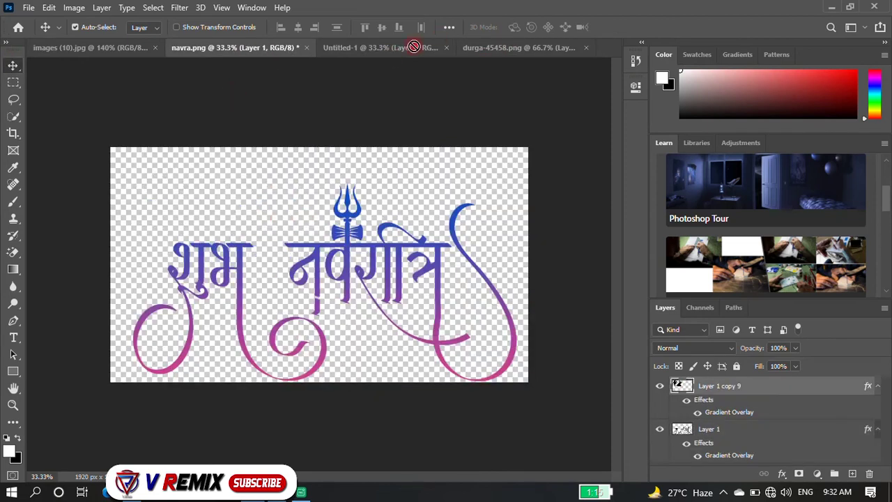
- Drag the dancing-couple silhouette from navra.png into Untitled-1 as a new layer
left_click_drag(414, 47, 410, 47)
left_click_drag(466, 286, 466, 287)
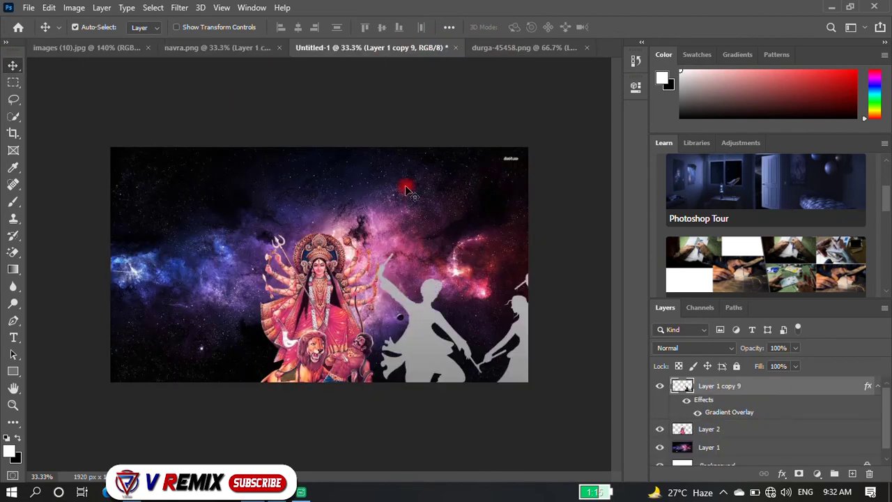
left_click(252, 50)
left_click_drag(321, 134, 325, 295)
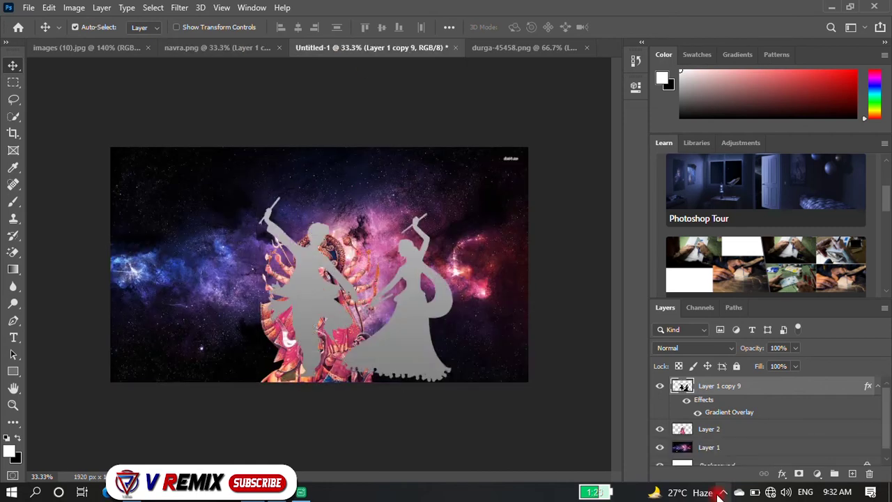
left_click(593, 484)
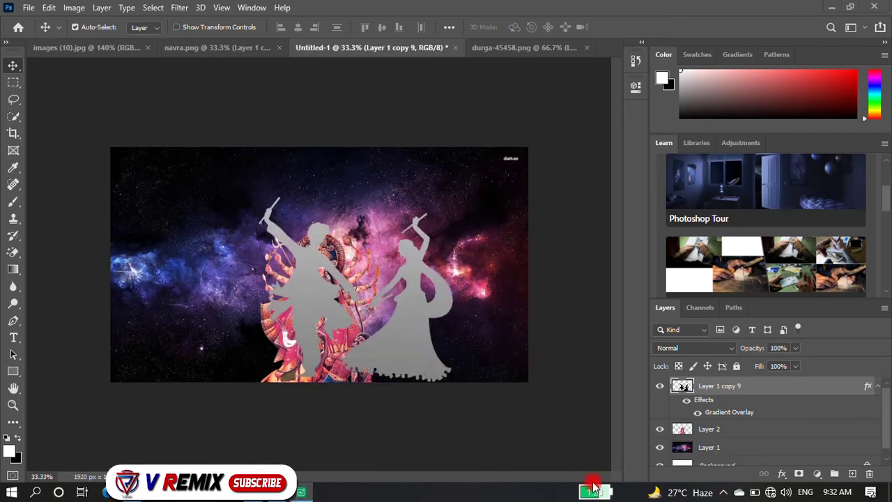
- Hide the Durga layer and apply an unchanged free transform to the galaxy background
left_click(660, 432)
left_click(514, 366)
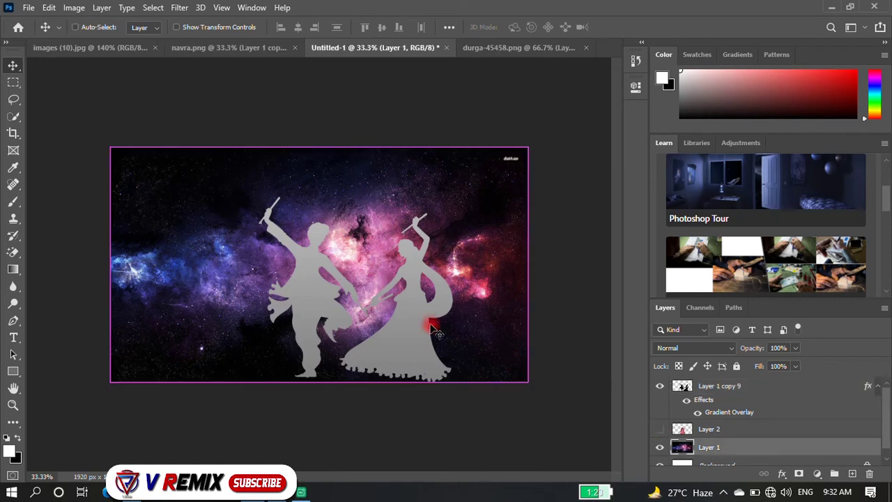
key("ctrl+t")
key("Return")
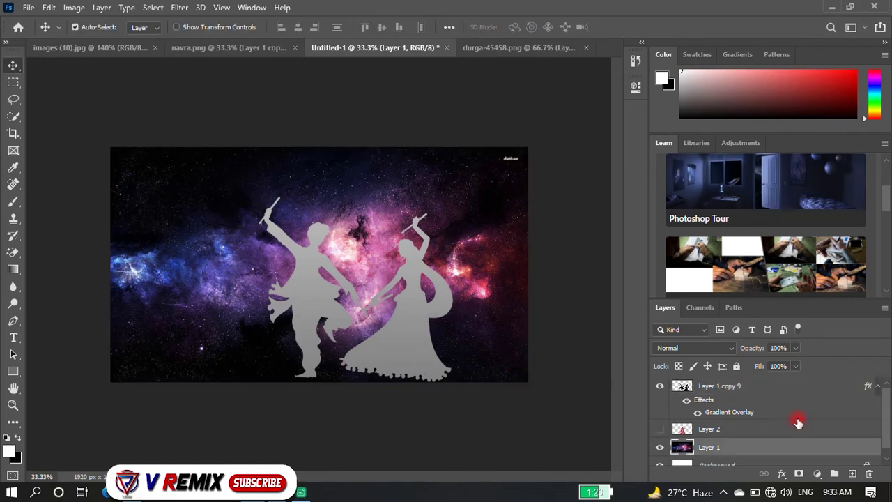
- Scale the dancers to about a fifth, move them bottom-left, and Alt-drag a copy
left_click(748, 388)
key("ctrl+t")
left_click_drag(463, 193, 300, 343)
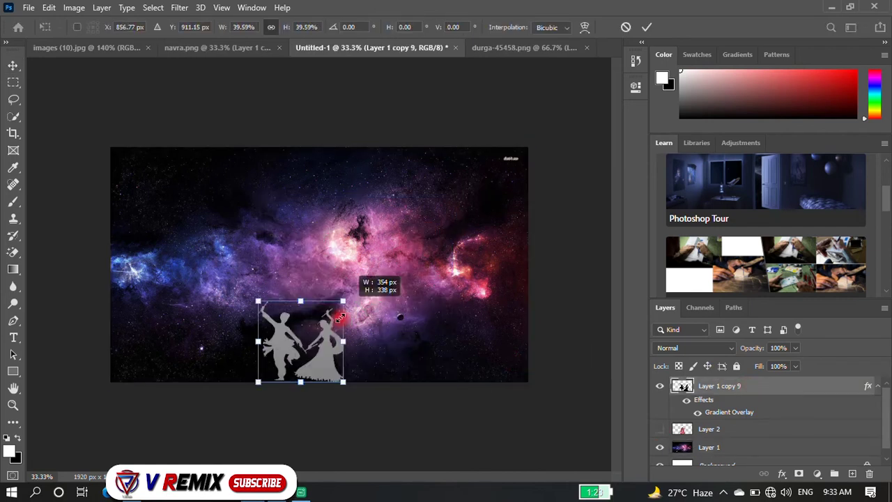
scroll(277, 363, "up", 2)
left_click_drag(354, 333, 392, 293)
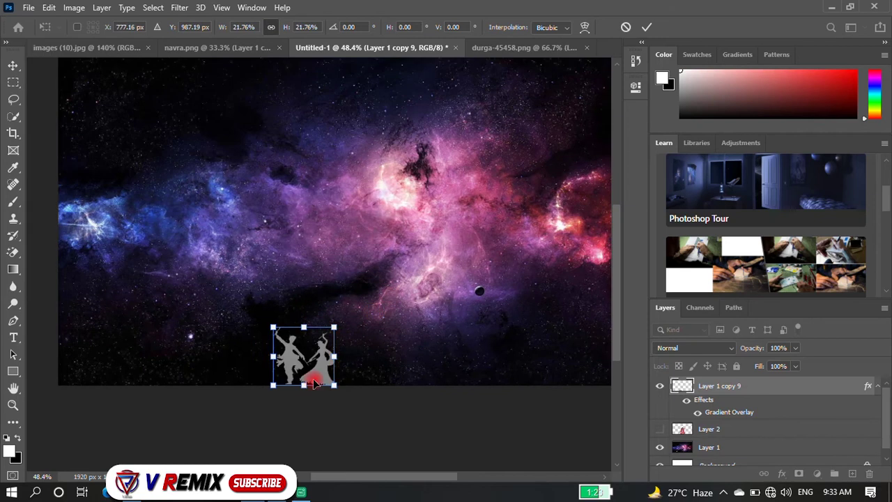
left_click_drag(315, 383, 114, 377)
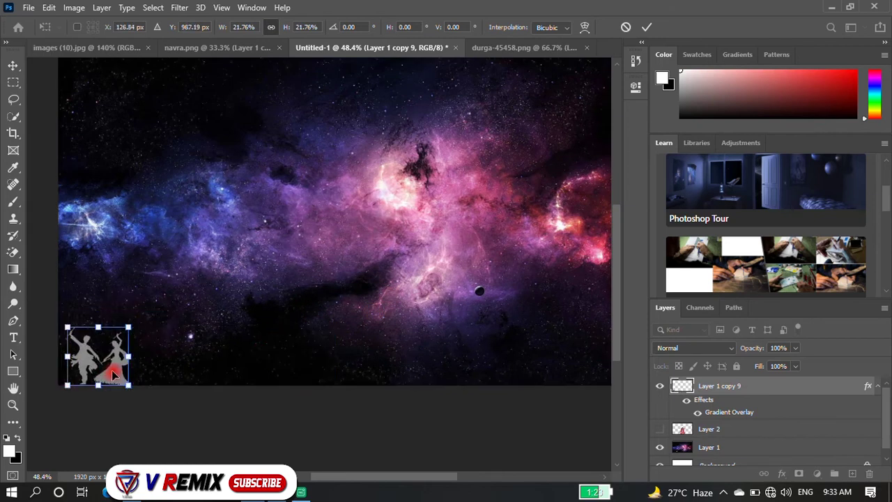
key("Return")
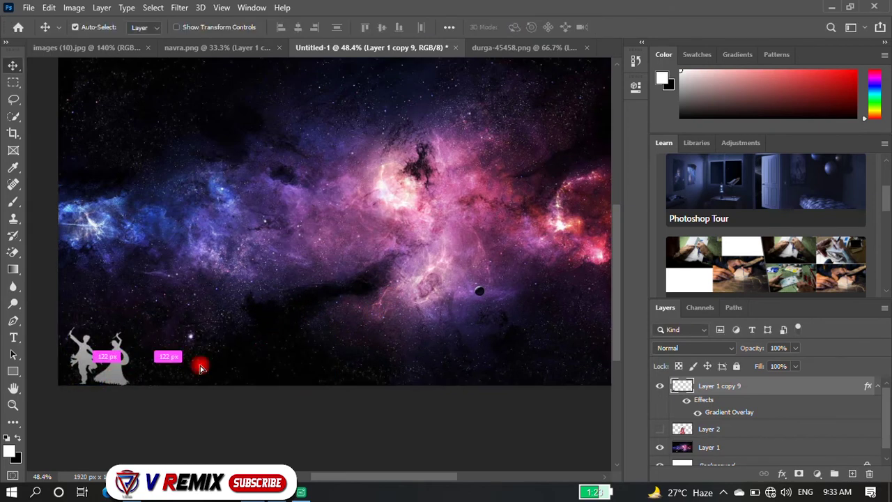
mouse_move(200, 367)
left_mouse_down()
mouse_move(388, 328)
mouse_move(356, 356)
mouse_move(381, 367)
mouse_move(448, 361)
mouse_move(526, 383)
mouse_move(521, 355)
left_mouse_up()
- Alt-drag more dancer copies and align them in two staggered tiers along the canvas bottom
key("ctrl+0")
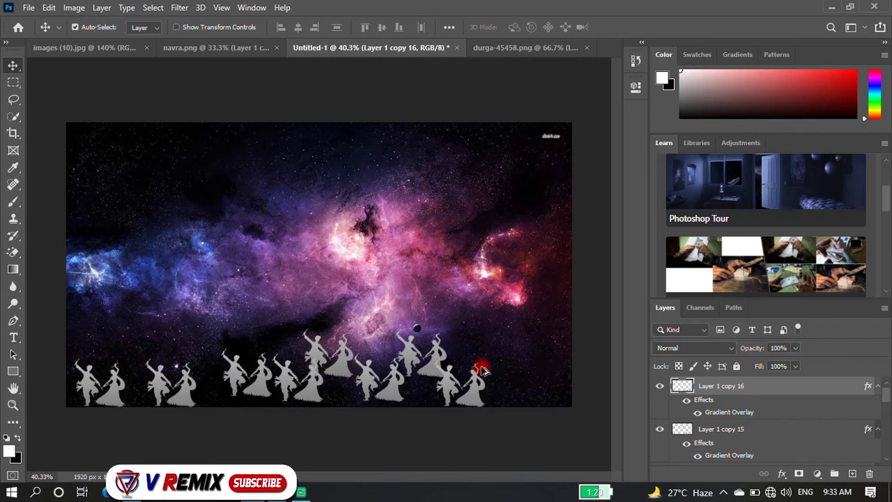
mouse_move(464, 398)
left_mouse_down()
mouse_move(554, 372)
mouse_move(447, 339)
mouse_move(206, 365)
left_mouse_up()
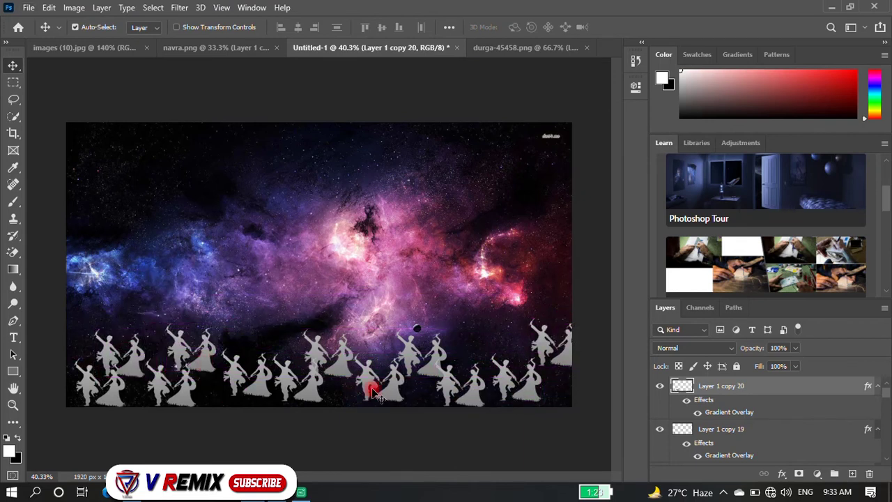
mouse_move(306, 395)
left_mouse_down()
mouse_move(352, 411)
mouse_move(228, 401)
mouse_move(422, 407)
mouse_move(523, 391)
mouse_move(536, 398)
mouse_move(547, 379)
mouse_move(508, 358)
mouse_move(514, 370)
left_mouse_up()
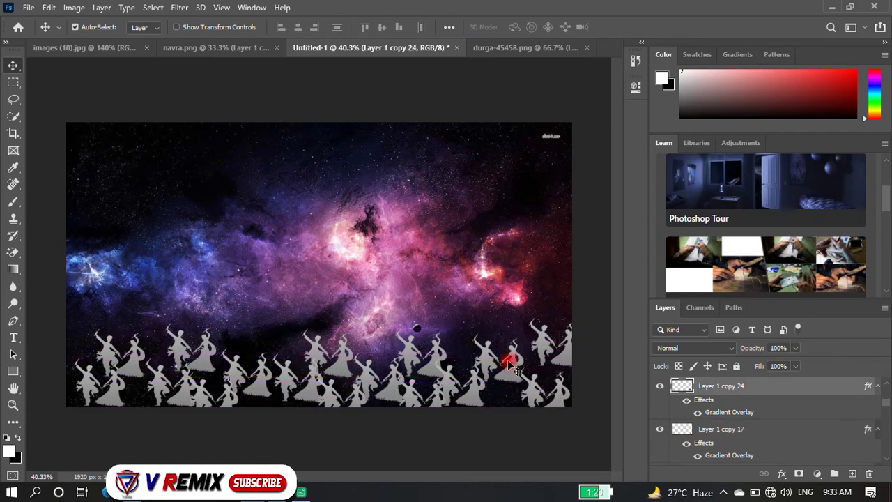
left_click_drag(101, 357, 88, 351)
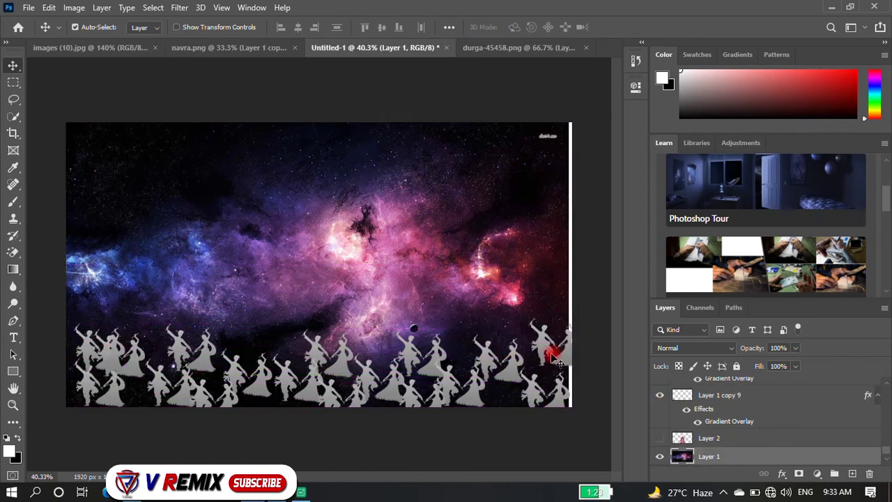
mouse_move(561, 362)
left_mouse_down()
mouse_move(541, 387)
mouse_move(547, 372)
left_mouse_up()
left_click_drag(342, 406, 335, 390)
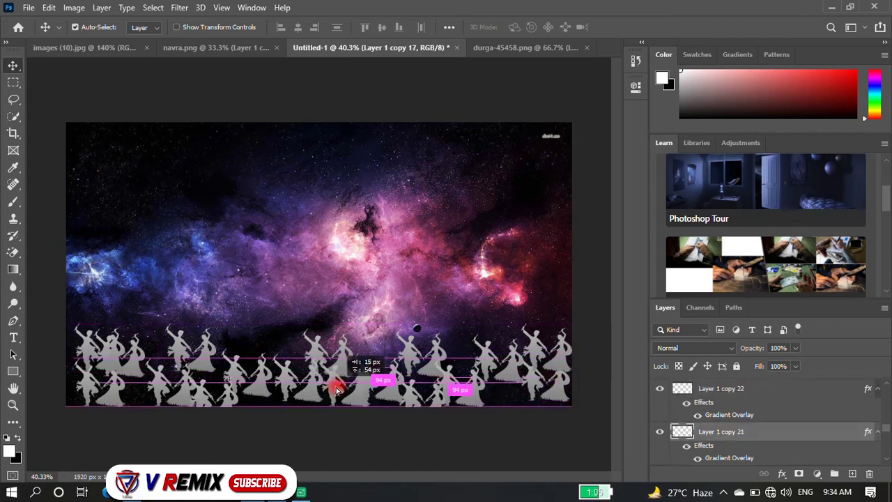
left_click_drag(202, 392, 246, 388)
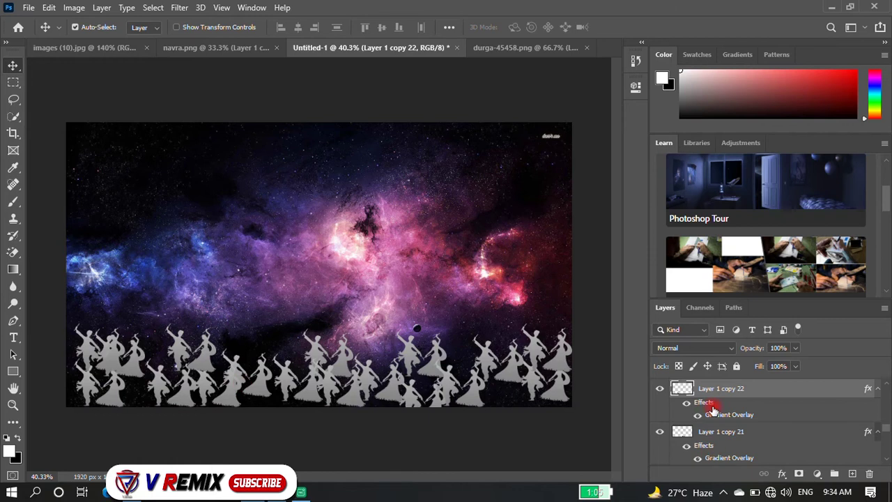
- Merge all dancer copies into Layer 1 copy 20, then show Durga and raise it slightly
scroll(725, 425, "down", 10)
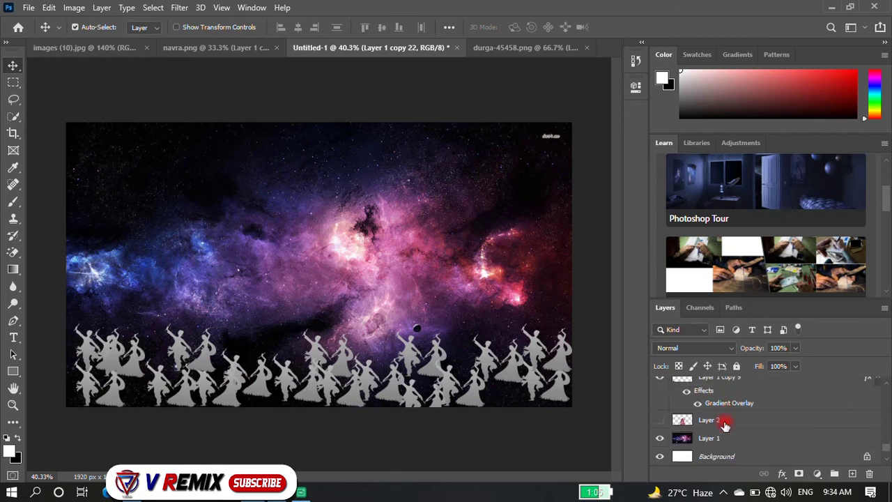
scroll(725, 425, "up", 2)
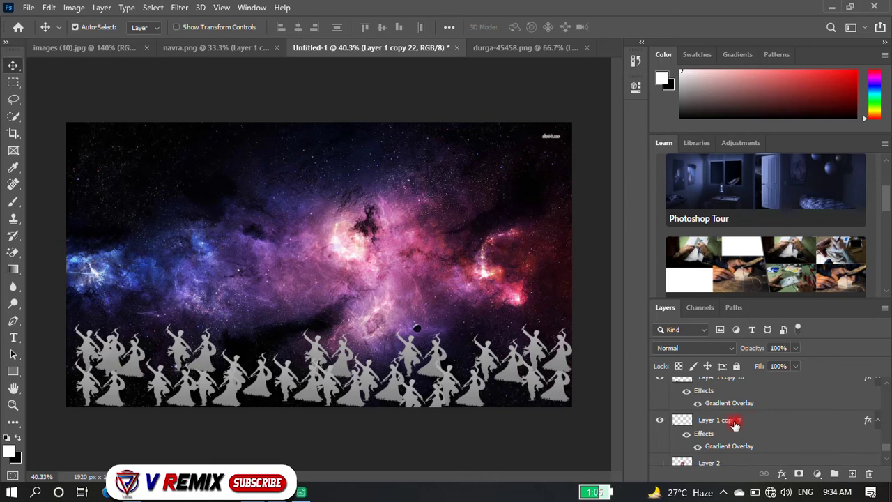
left_click(734, 425)
left_click(659, 402)
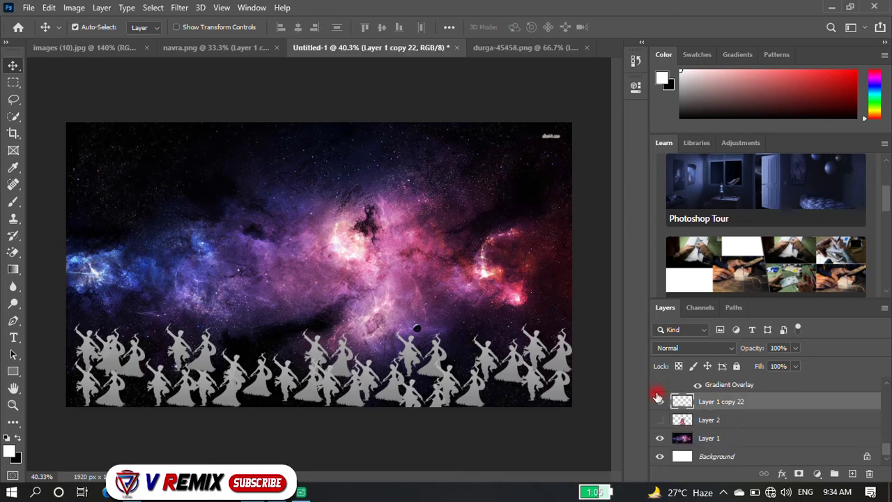
left_click(659, 407)
scroll(687, 414, "up", 2)
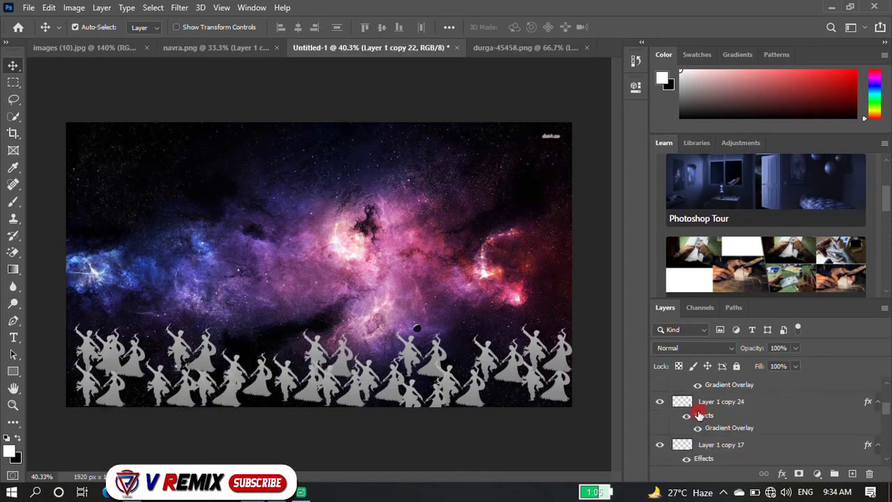
left_click(720, 387, "shift")
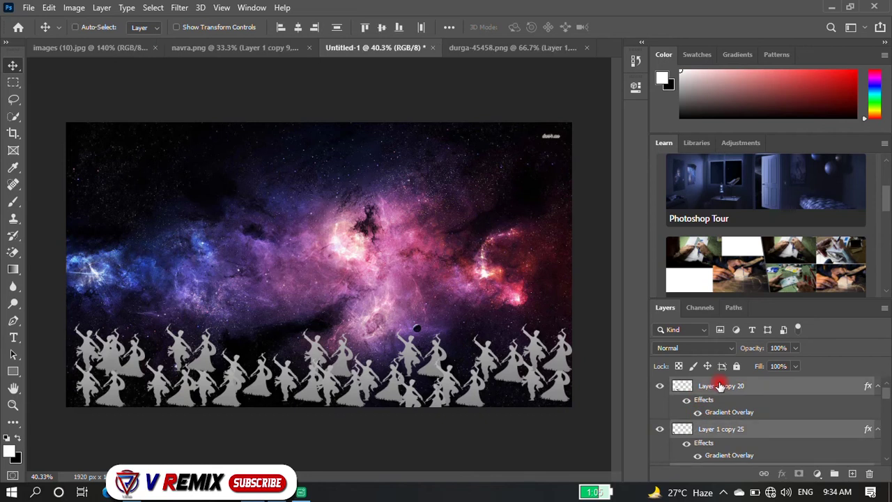
key("ctrl+e")
left_click(659, 404)
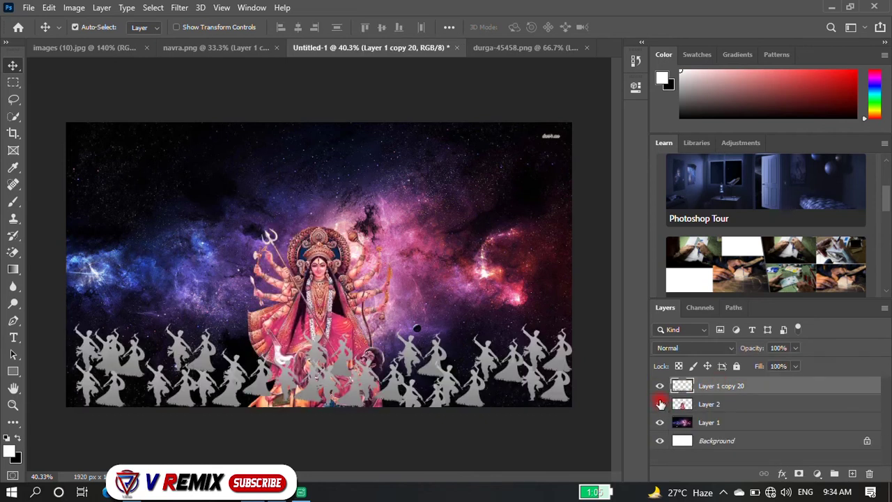
left_click_drag(305, 304, 308, 266)
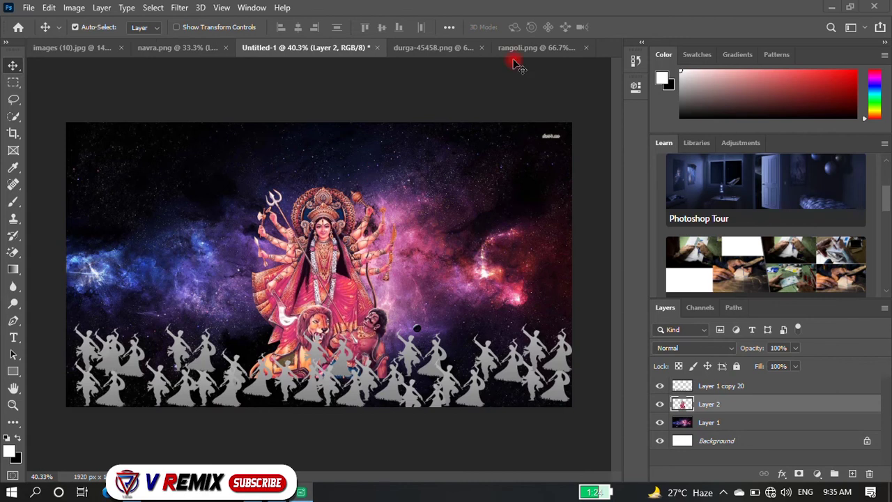
- Drop the gradient rangoli mandala into Untitled-1 as Layer 3, beneath the Durga layer
left_click(519, 49)
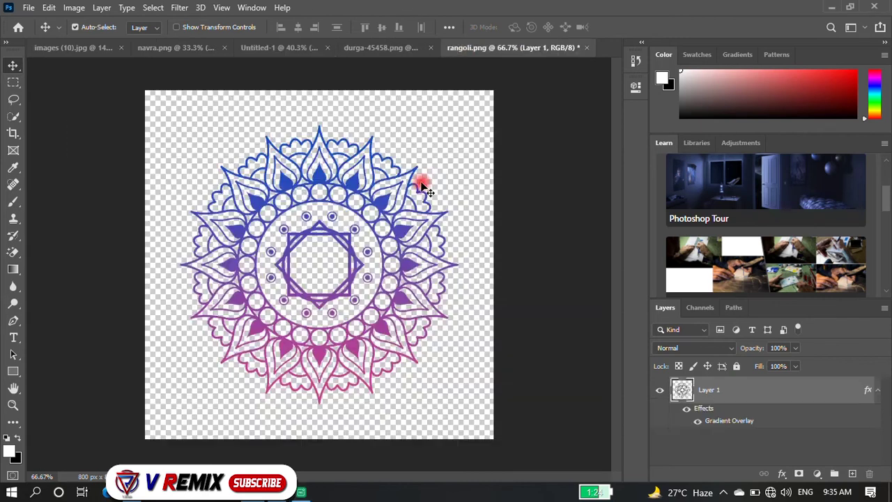
mouse_move(412, 269)
left_mouse_down()
mouse_move(291, 3)
mouse_move(324, 148)
left_mouse_up()
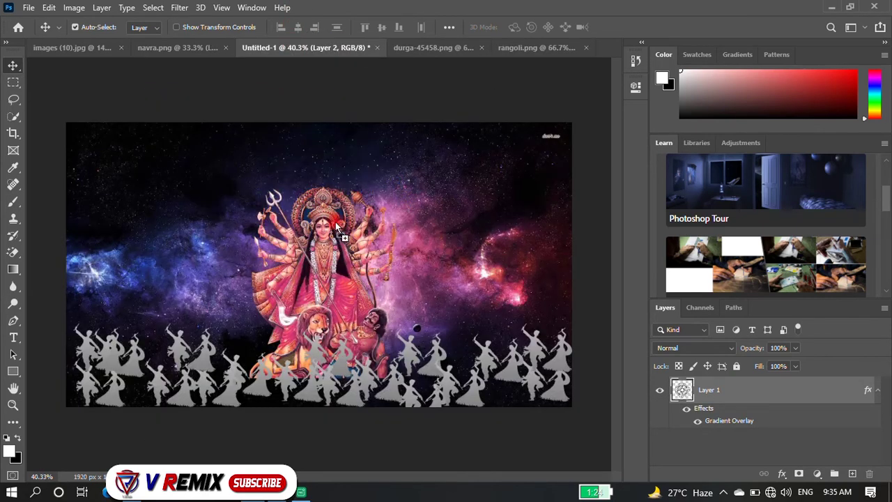
mouse_move(335, 223)
left_mouse_down()
mouse_move(335, 185)
mouse_move(350, 194)
left_mouse_up()
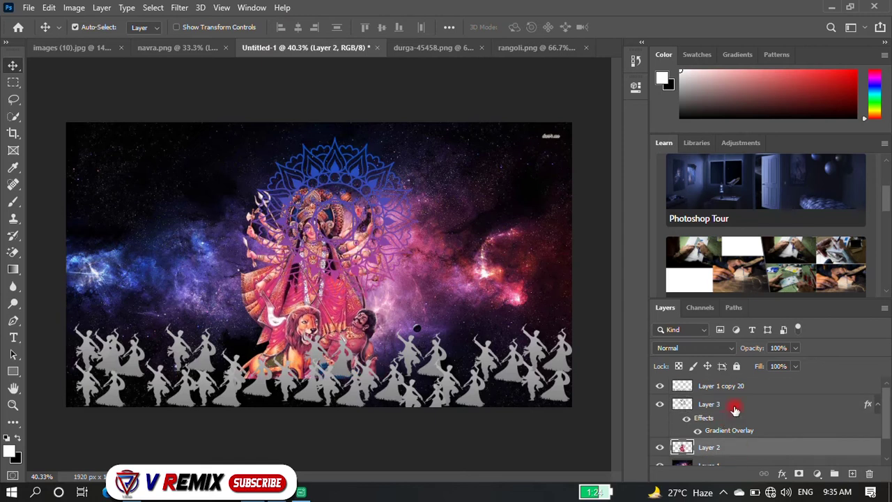
left_click_drag(742, 417, 742, 457)
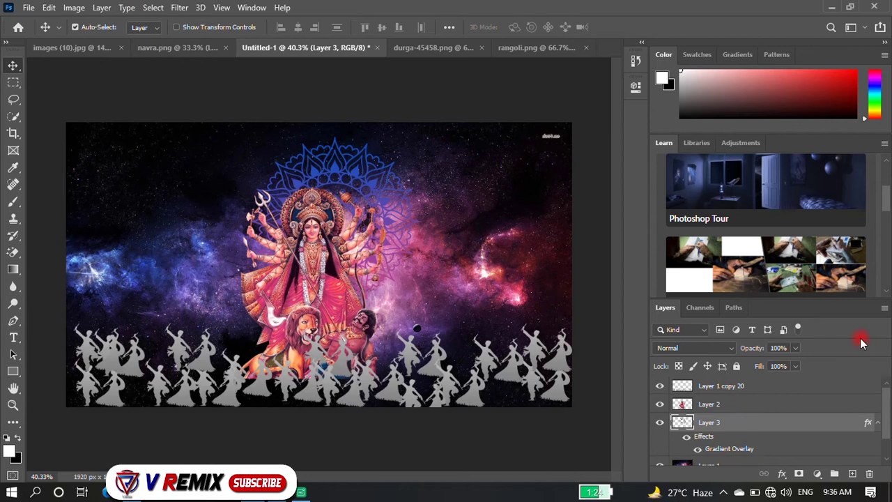
left_click(435, 46)
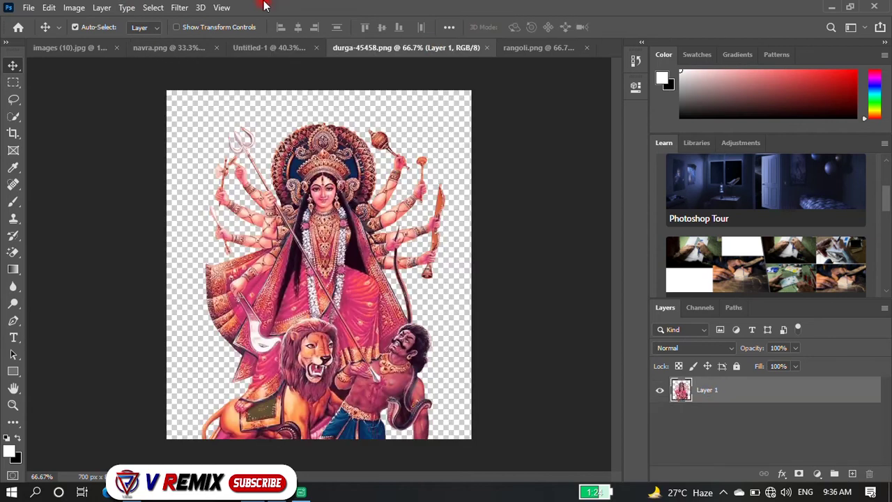
- Add the golden bell at upper right and the Shubh Navratri calligraphy to the composite
left_click(64, 46)
left_click_drag(327, 306, 277, 45)
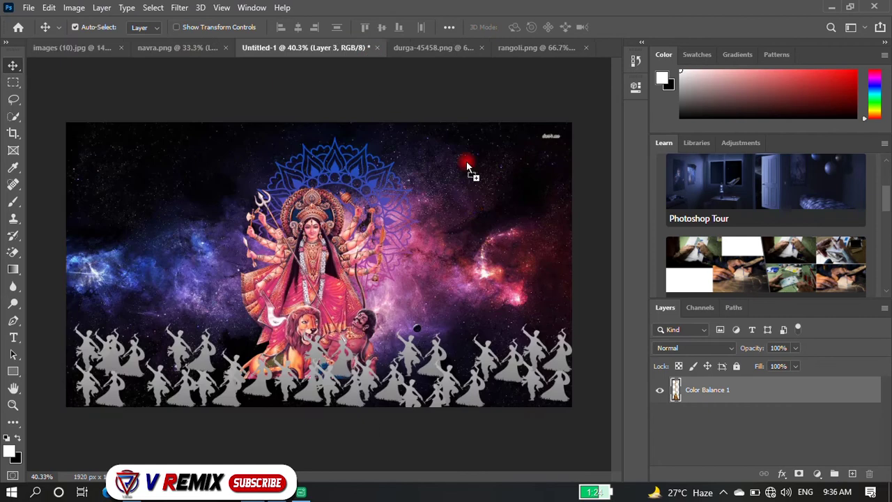
left_click_drag(357, 45, 466, 161)
left_click(188, 47)
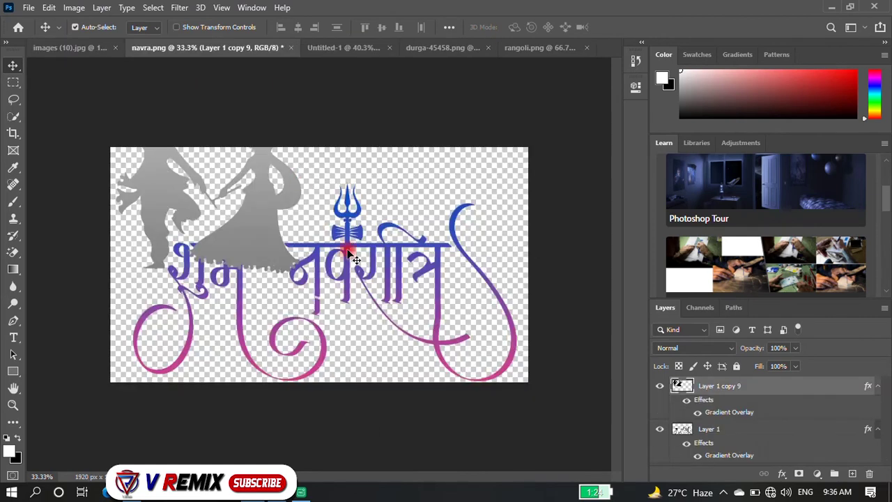
left_click_drag(354, 258, 339, 47)
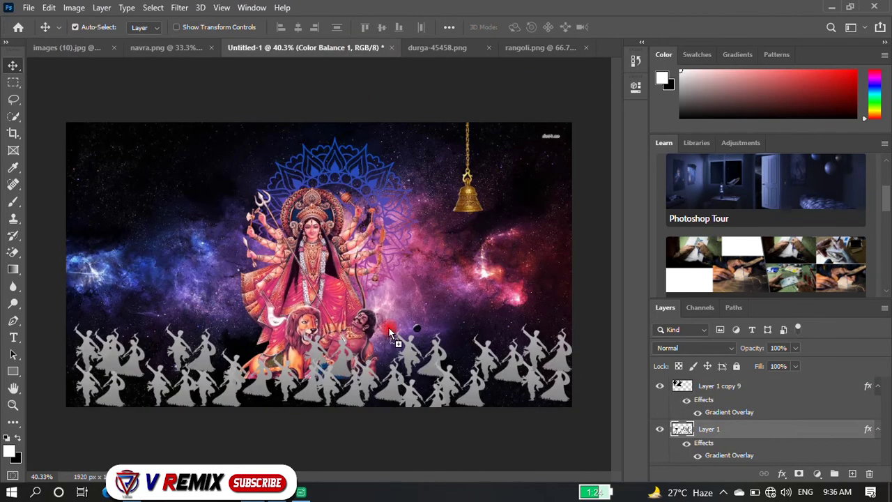
mouse_move(389, 327)
left_mouse_down()
mouse_move(402, 277)
mouse_move(344, 255)
left_mouse_up()
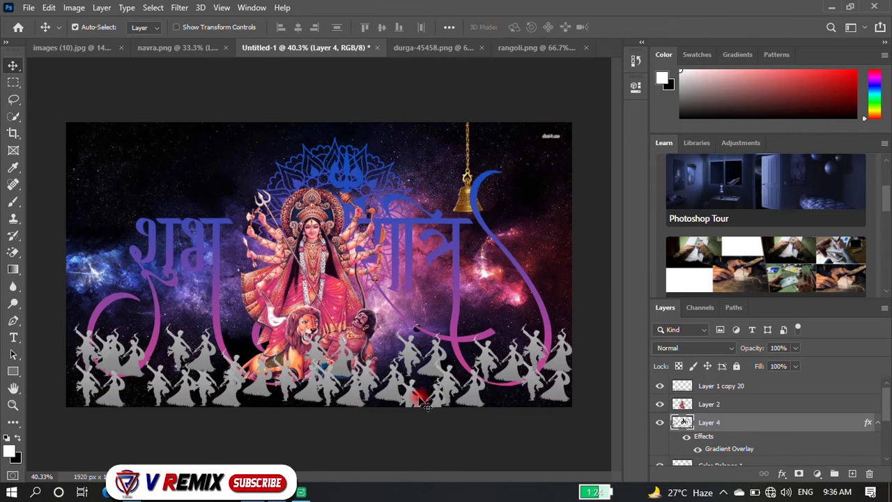
- Nudge the grey dancers layer up twice and back down twice with Shift+arrow keys
left_click(722, 394)
key("shift+Up")
key("shift+Up")
key("shift+Up")
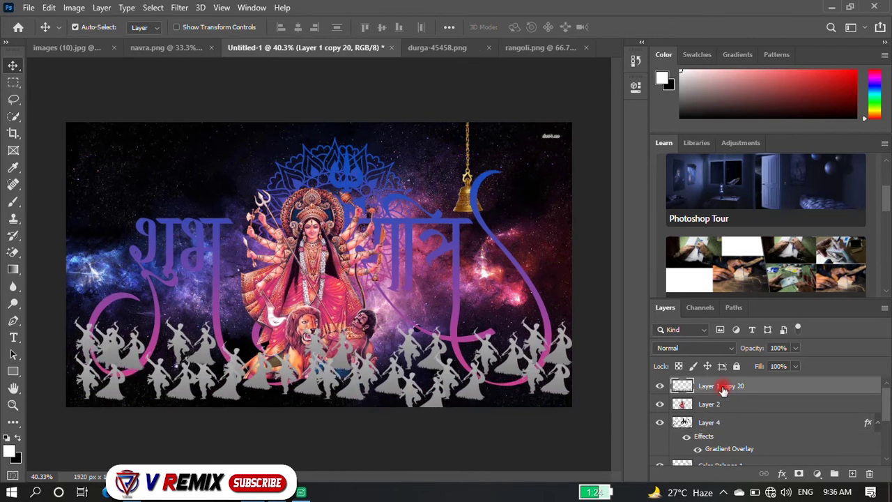
key("shift+Up")
key("shift+Down")
key("shift+Down")
key("shift+Down")
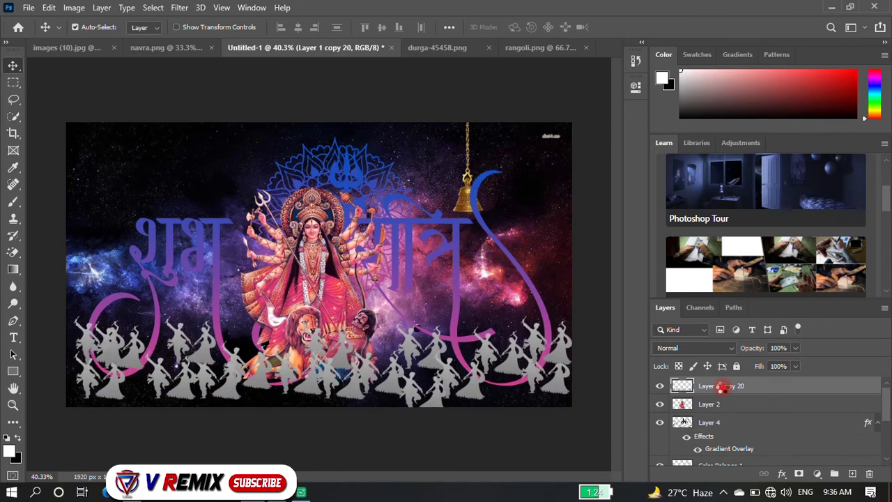
key("shift+Down")
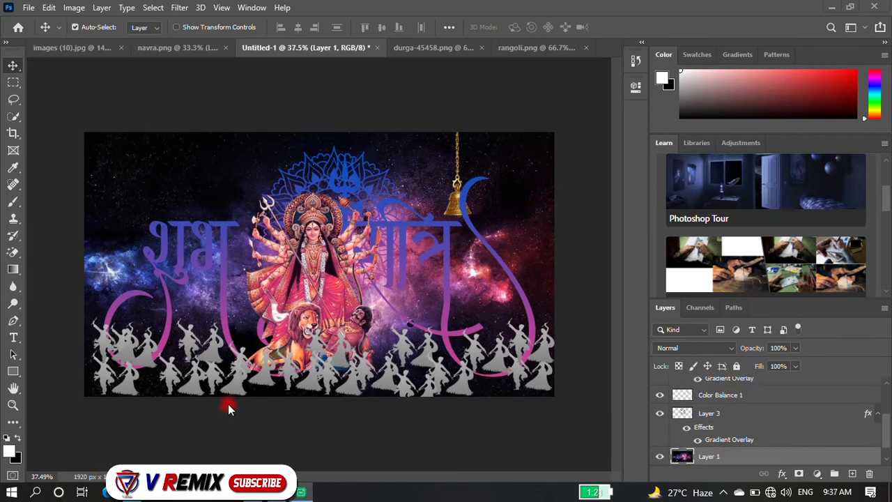
- Select the dancers layer, Layer 1 copy 20, in the Layers panel
left_click(712, 395)
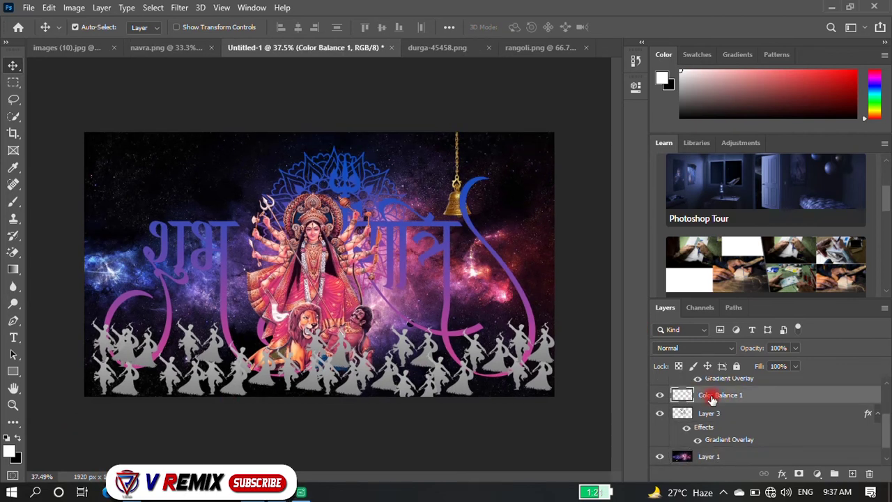
left_click(427, 375)
left_click(460, 394)
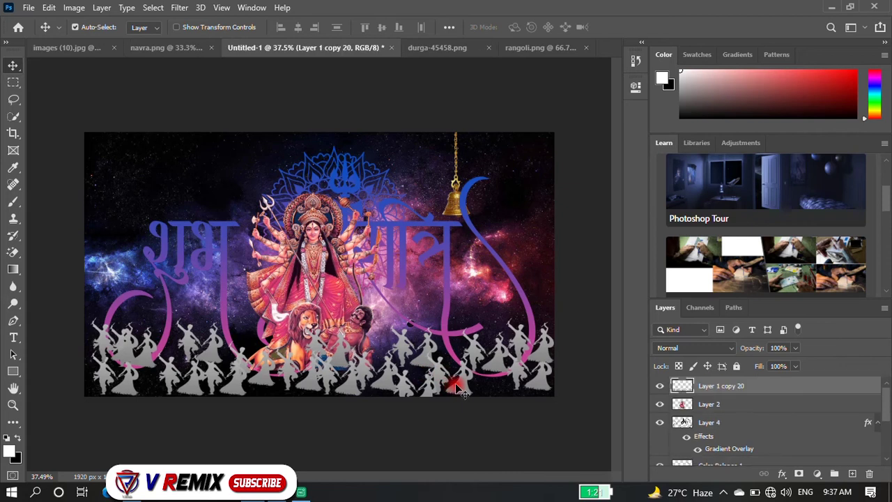
- Save Untitled-1 as a Photoshop PSD to the Desktop on this computer
left_click(28, 9)
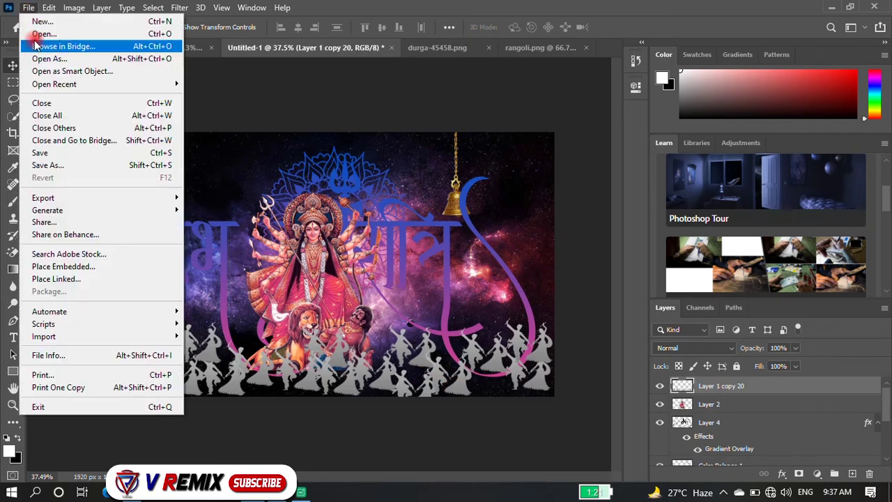
left_click(85, 167)
left_click(527, 360)
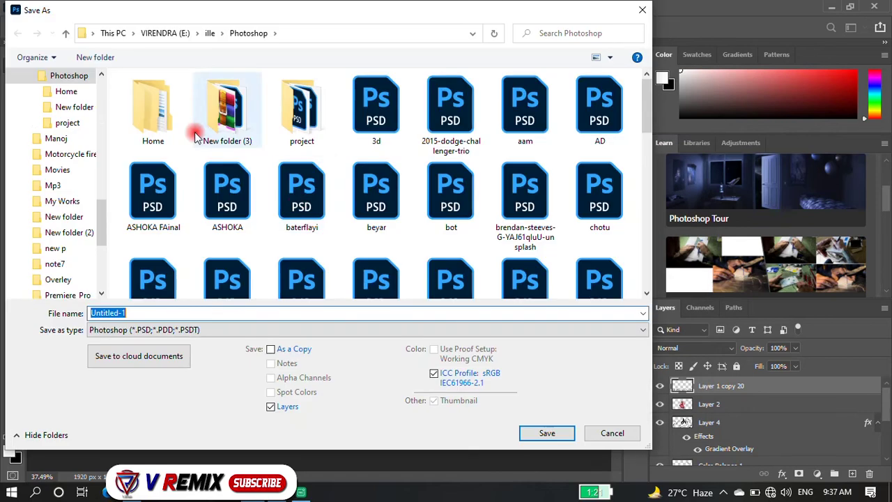
scroll(44, 94, "up", 3)
scroll(44, 109, "up", 4)
scroll(60, 104, "up", 4)
scroll(67, 114, "up", 3)
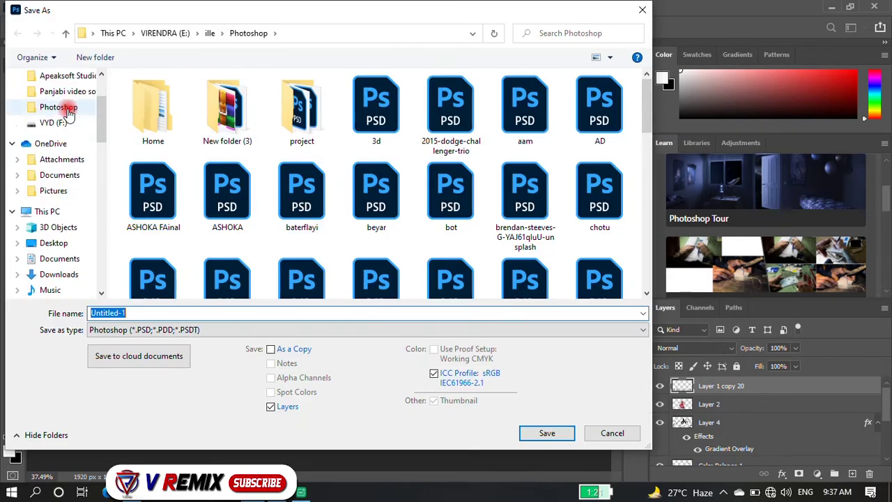
scroll(67, 114, "up", 2)
left_click(59, 99)
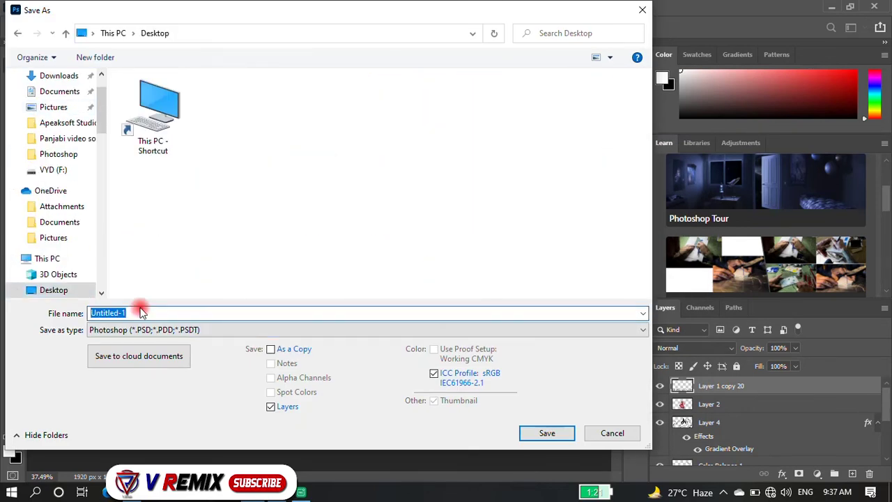
type("MAA")
key("Return")
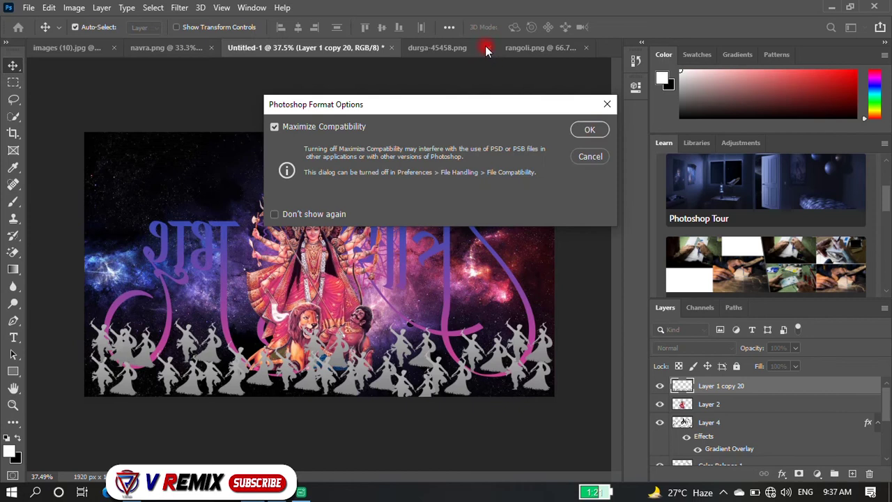
- Finish the PSD save and import MAA.psd from the Desktop as a composition with editable layer styles
left_click(591, 130)
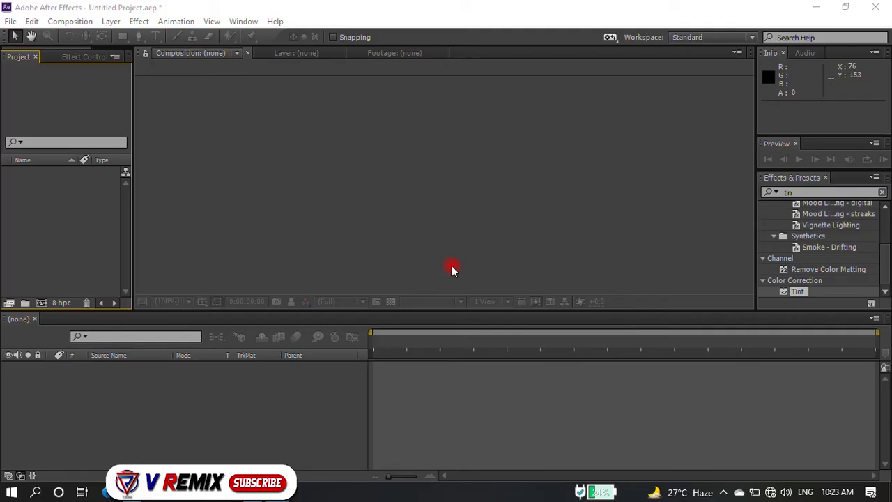
double_click(56, 205)
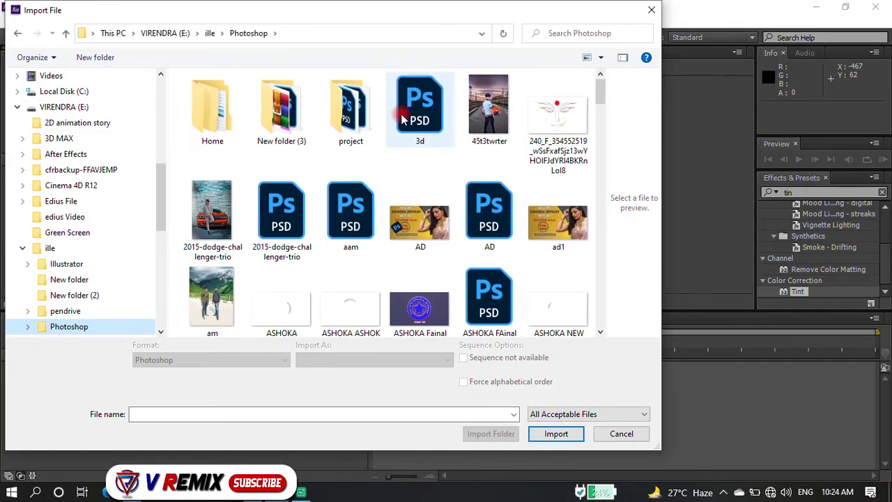
scroll(77, 212, "up", 2)
scroll(83, 220, "up", 2)
left_click(54, 127)
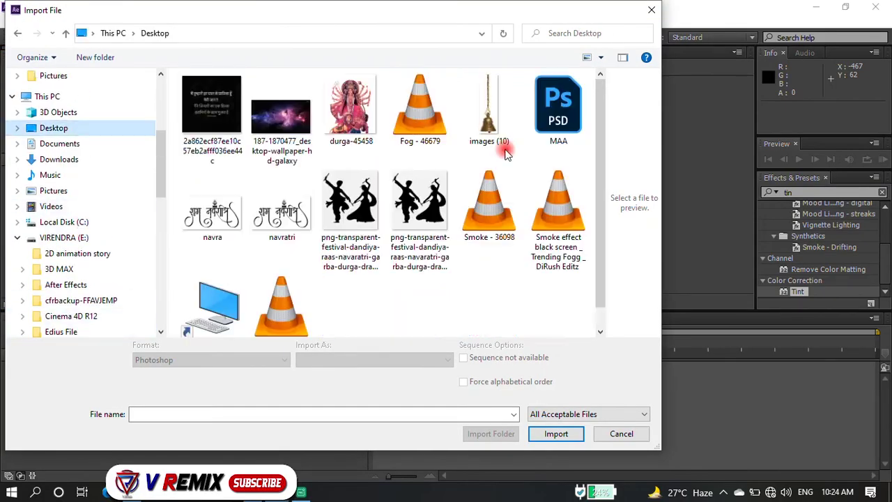
double_click(558, 91)
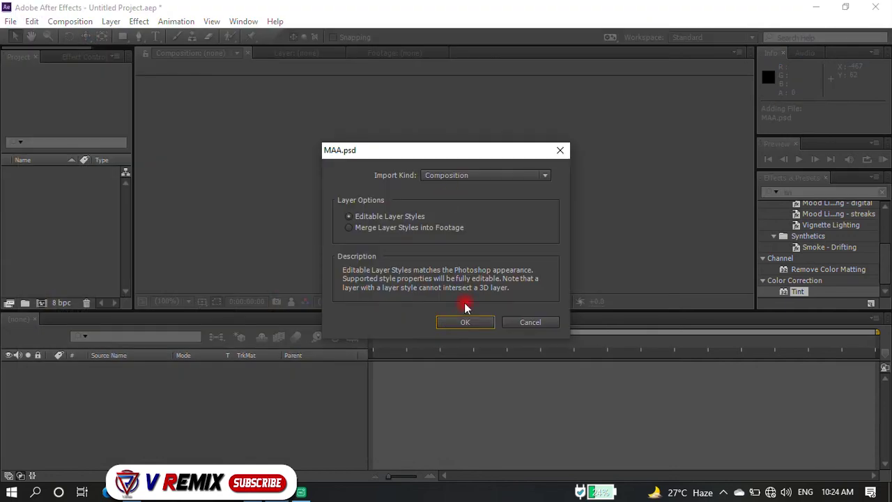
left_click(466, 321)
- Create a new 1920×1080 composition, Comp 1, from the Project panel
right_click(42, 236)
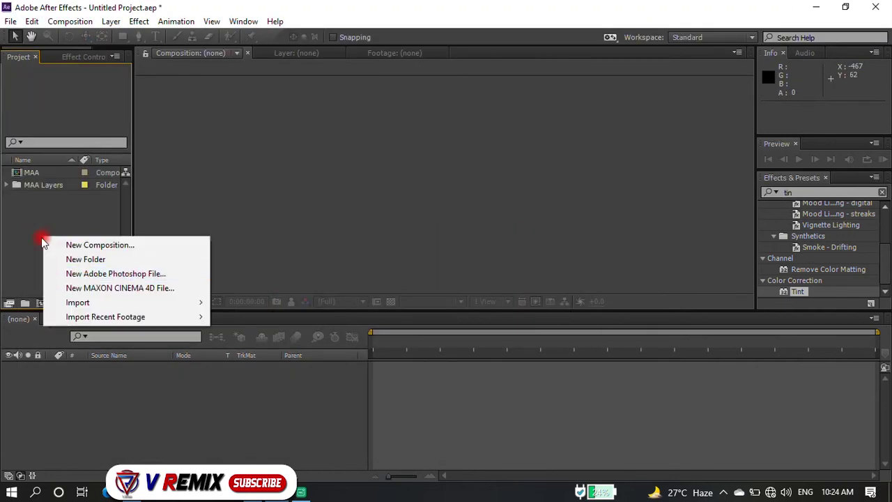
left_click(40, 262)
left_click(41, 304)
- Finish Comp 1, open the MAA composition, and delete its Background layer
left_click(496, 373)
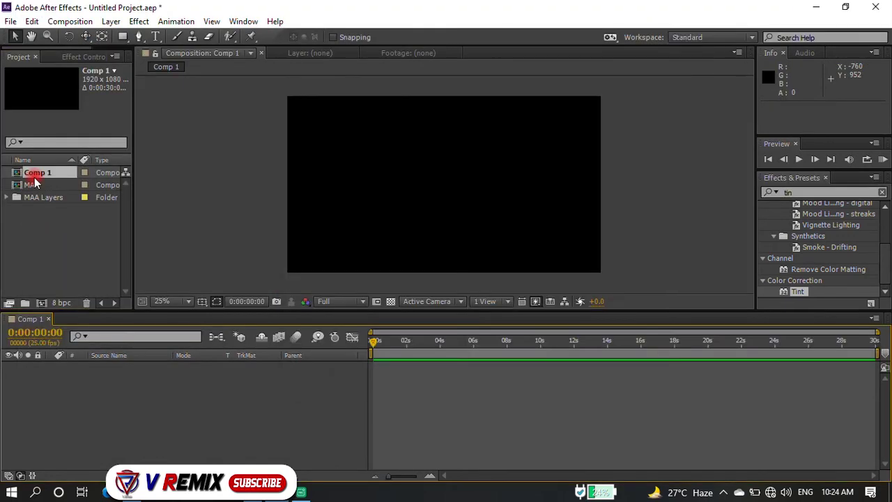
double_click(35, 183)
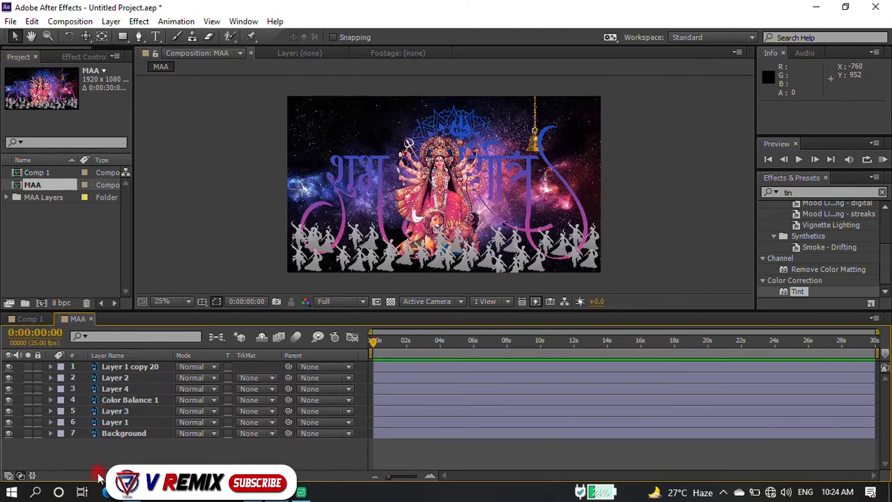
left_click(118, 433)
key("Delete")
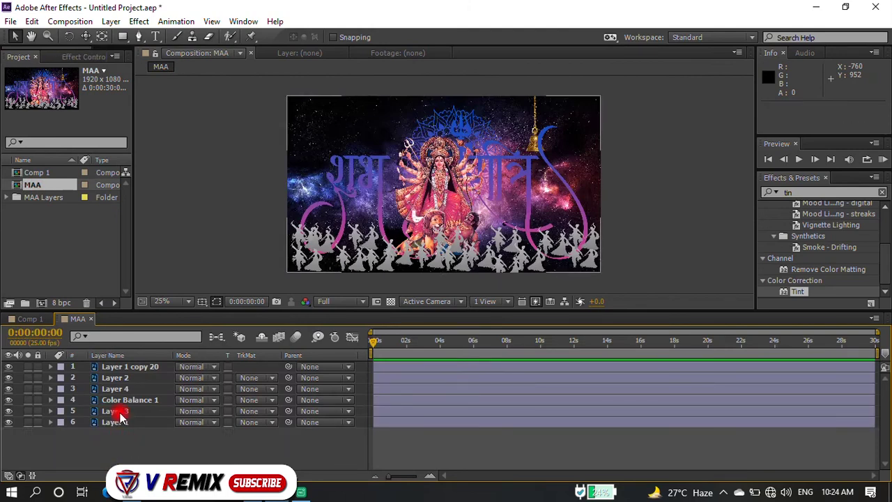
- Hide the dancers layer and compare the Durga and calligraphy layers by toggling visibility
left_click_drag(8, 369, 11, 384)
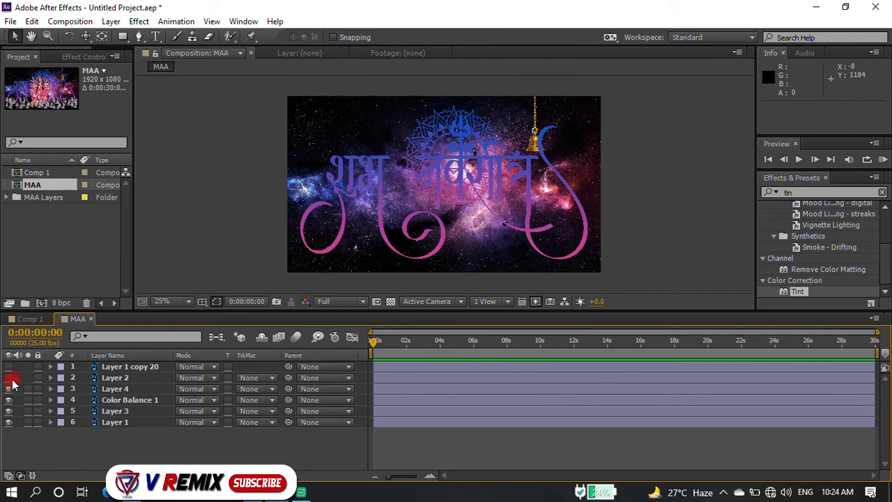
left_click(8, 377)
left_click(9, 377)
left_click(8, 388)
left_click(8, 377)
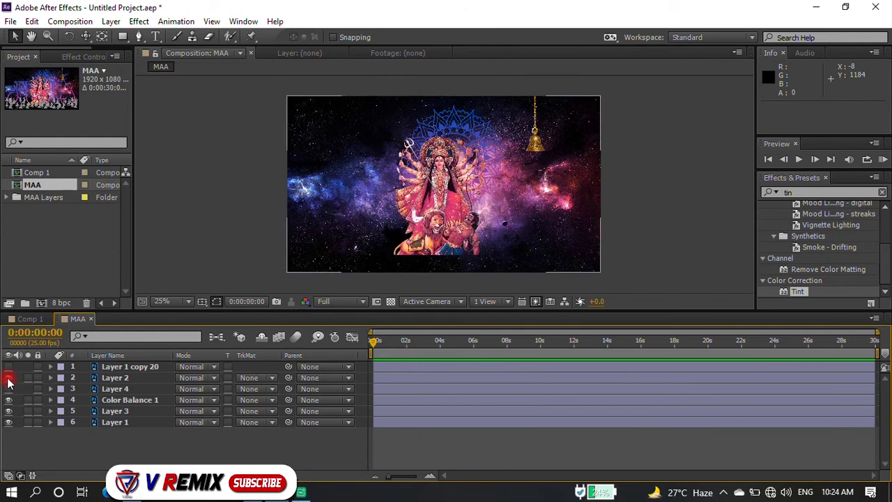
left_click(9, 366)
left_click(9, 366)
left_click(8, 388)
- Hide Layer 3 and Layer 4, leaving Durga over the galaxy background
left_click(108, 381)
left_click(104, 388)
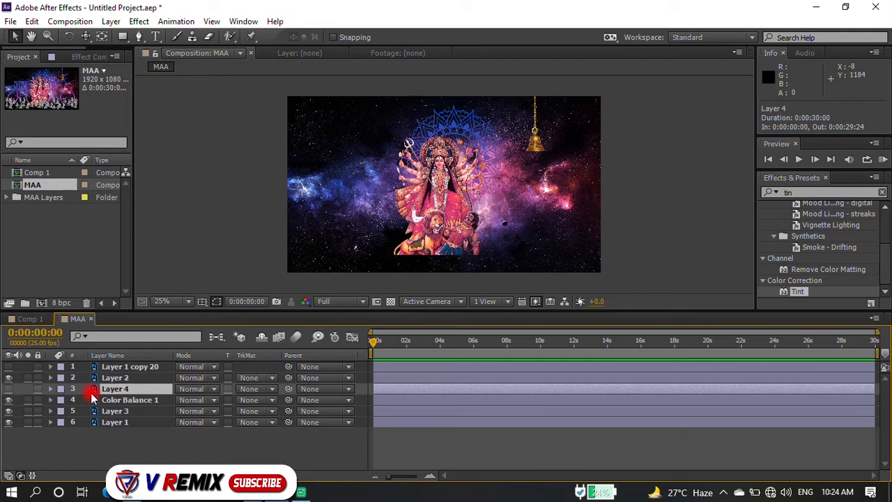
left_click(8, 401)
left_click(9, 410)
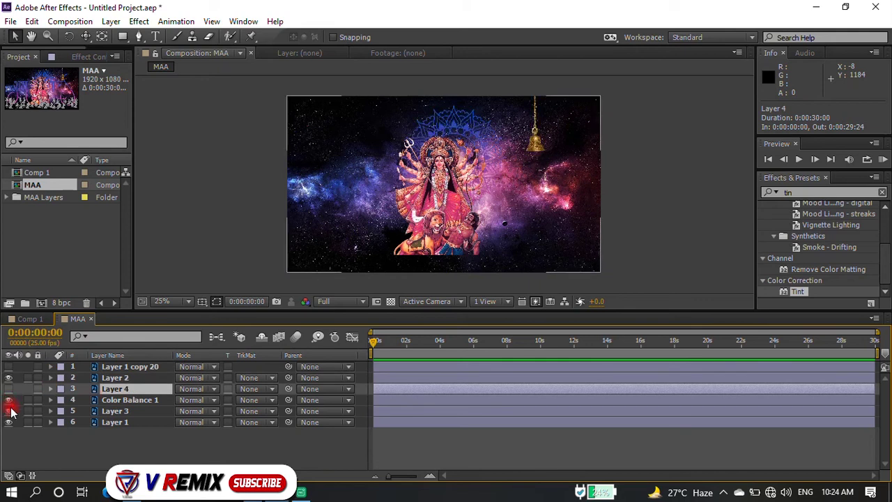
left_click(8, 377)
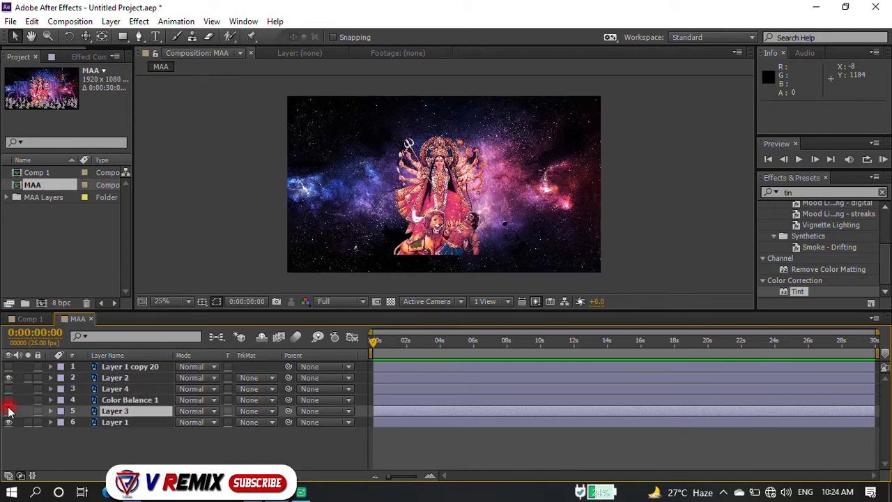
left_click(9, 410)
left_click(9, 421)
left_click(8, 422)
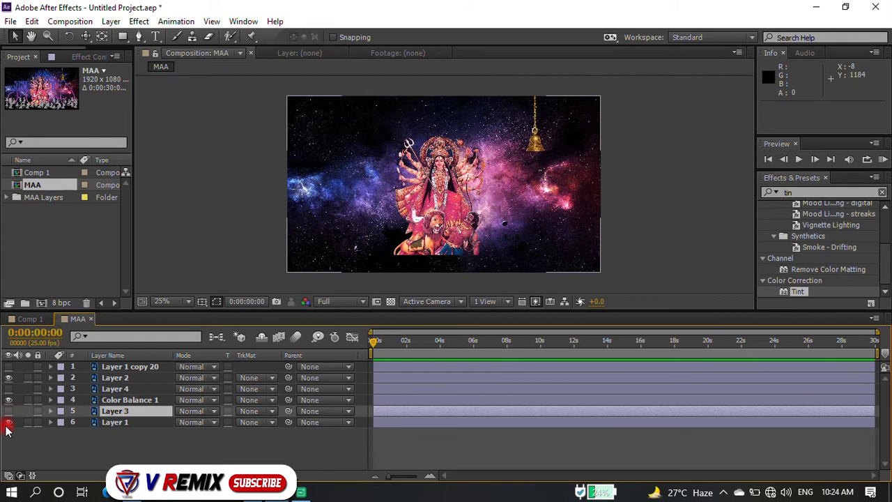
left_click(122, 423)
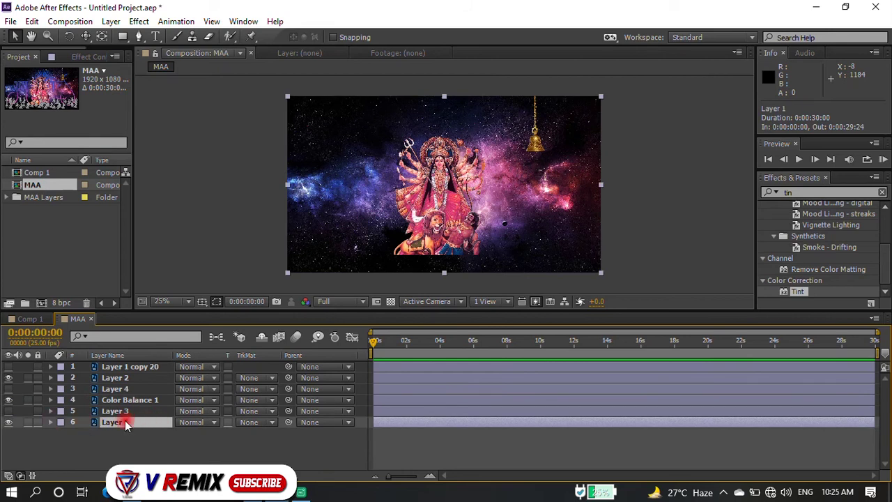
- Dim the galaxy background to 46% opacity and set preview resolution to Quarter
key("t")
left_click_drag(183, 432, 145, 431)
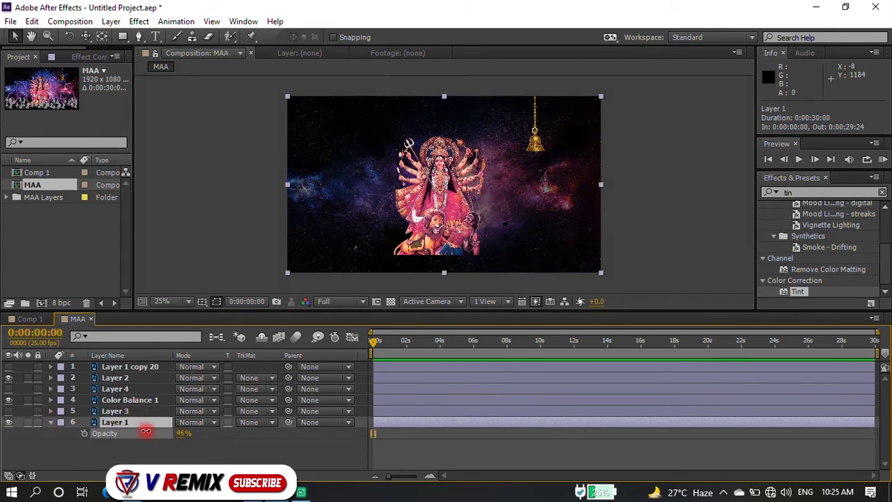
key("F2")
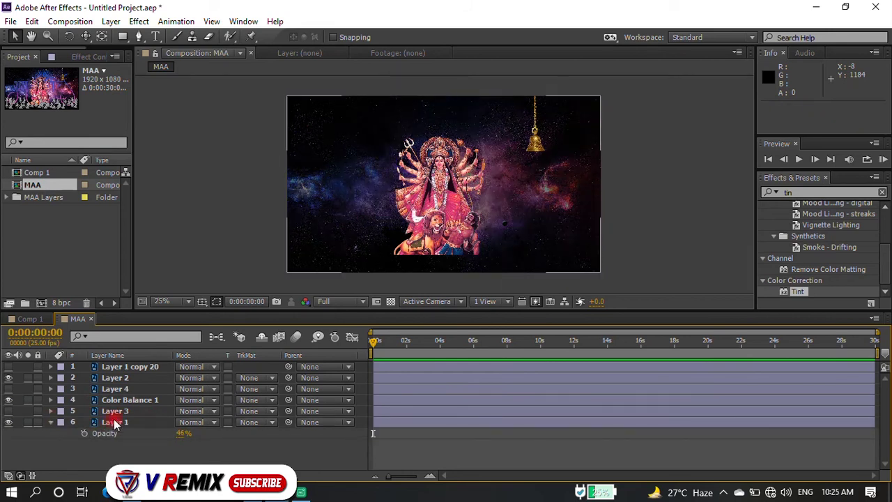
left_click(115, 423)
left_click(341, 301)
- Enlarge the galaxy background layer to 114% scale
left_click(339, 380)
left_click(127, 443)
left_click(115, 423)
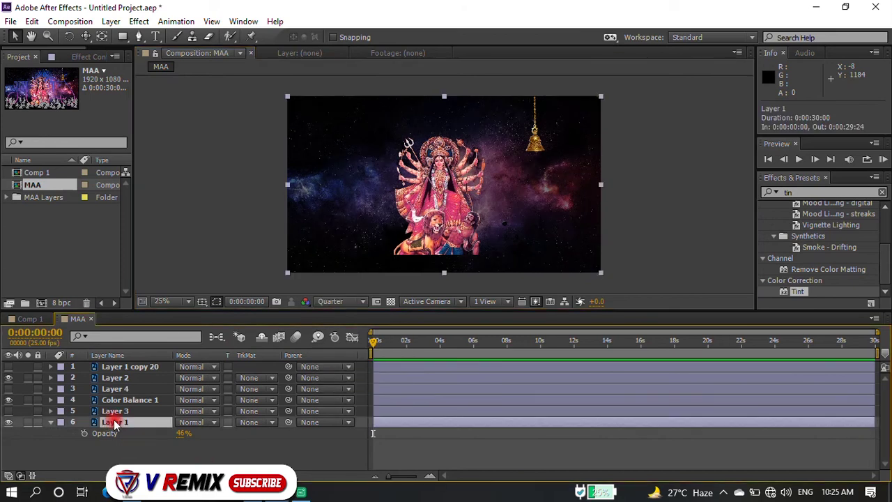
key("s")
left_click_drag(198, 433, 393, 359)
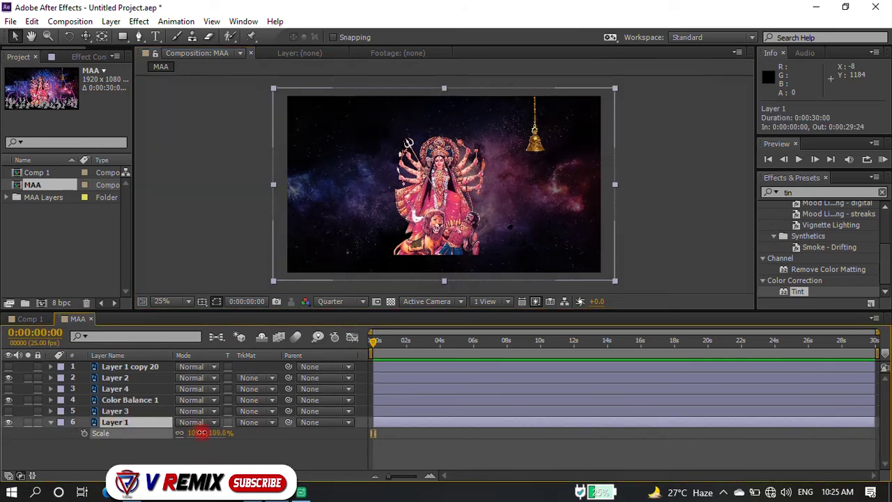
- Trim the composition to a work area ending at about 15 seconds
left_click_drag(873, 355, 631, 376)
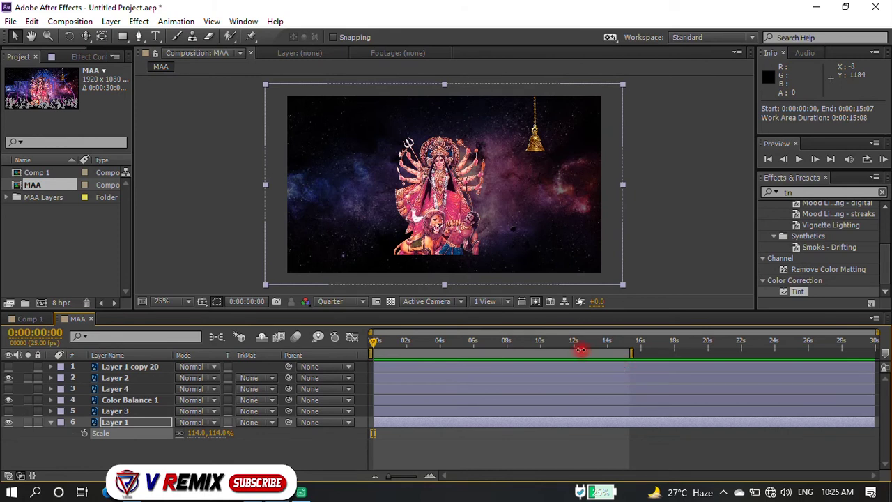
right_click(581, 349)
left_click(617, 393)
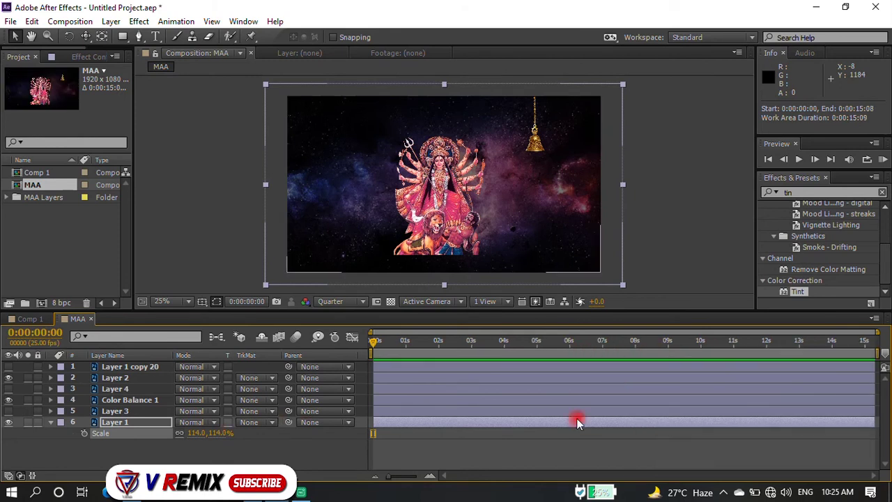
- Keyframe the background's scale at 100% on the composition's last frame
left_click(868, 342)
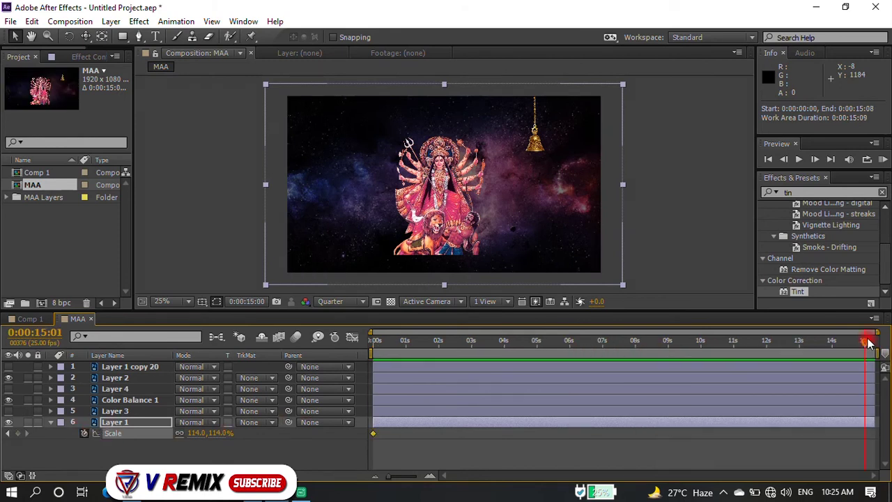
left_click_drag(220, 432, 209, 432)
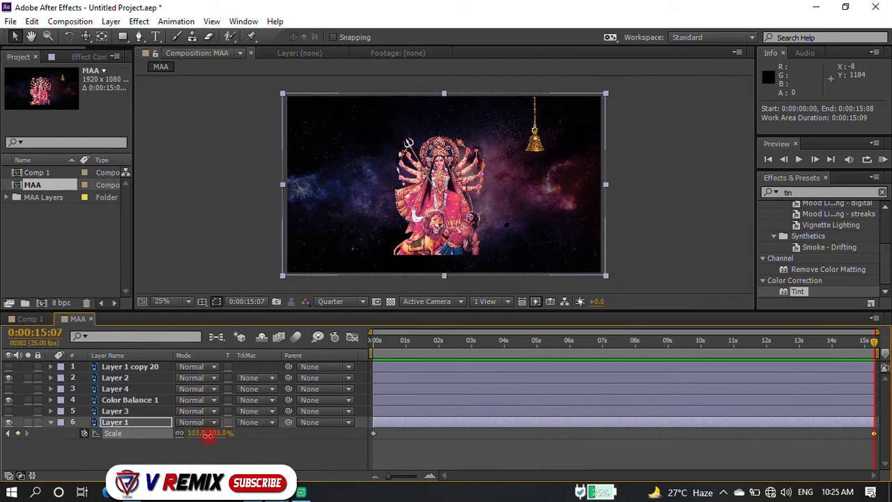
left_click_drag(395, 341, 730, 341)
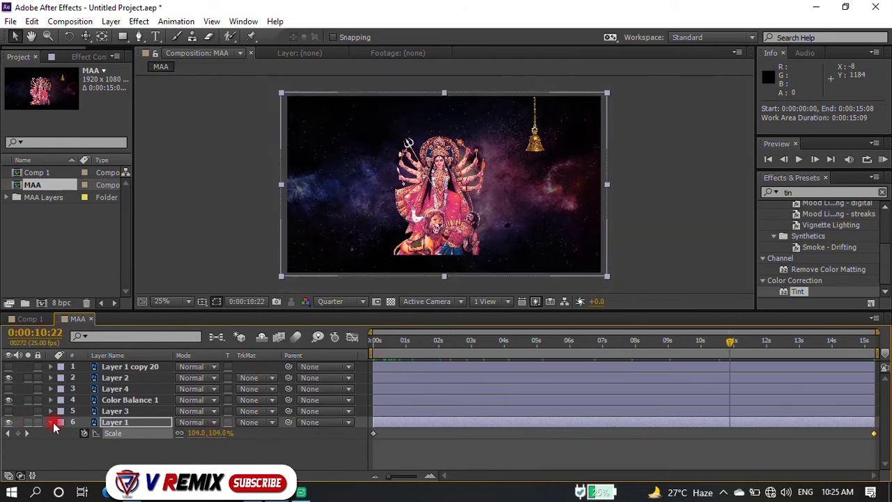
left_click(51, 422)
left_click(126, 411)
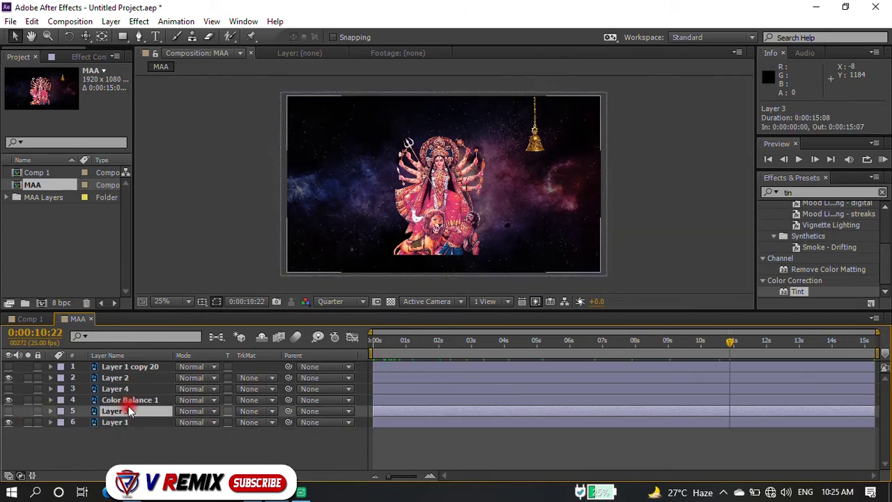
- Show the mandala layer and centre its anchor point with the Pan Behind tool
left_click(7, 411)
left_click(9, 413)
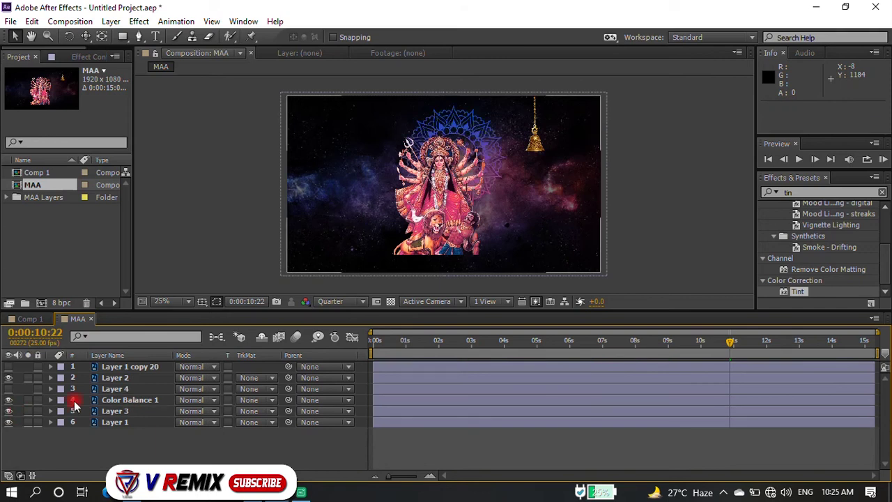
left_click(133, 411)
left_click(9, 378)
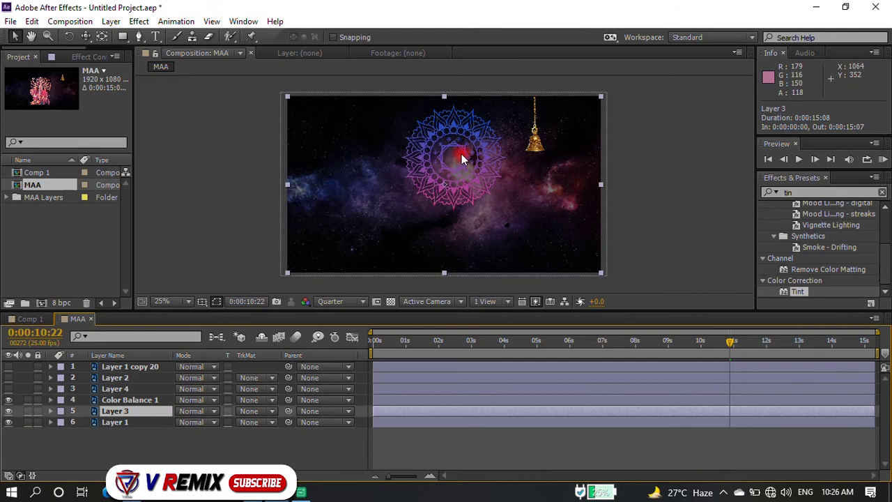
key("y")
left_click_drag(443, 184, 453, 159)
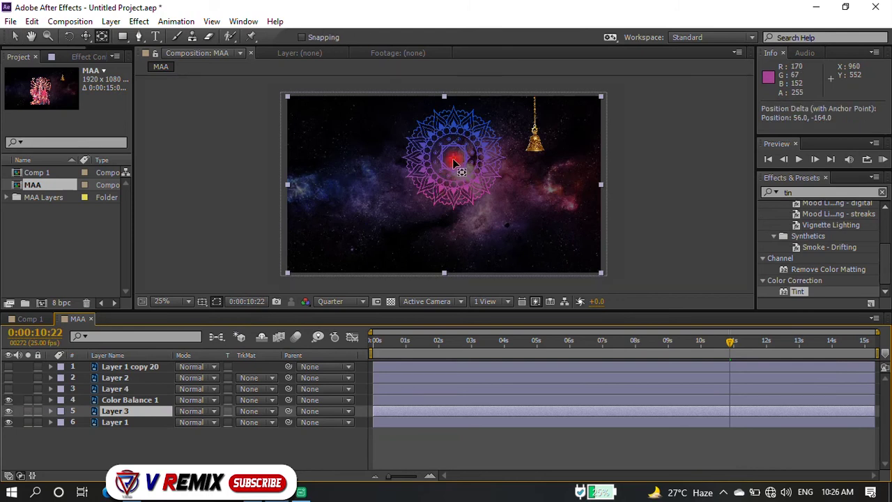
left_click(9, 378)
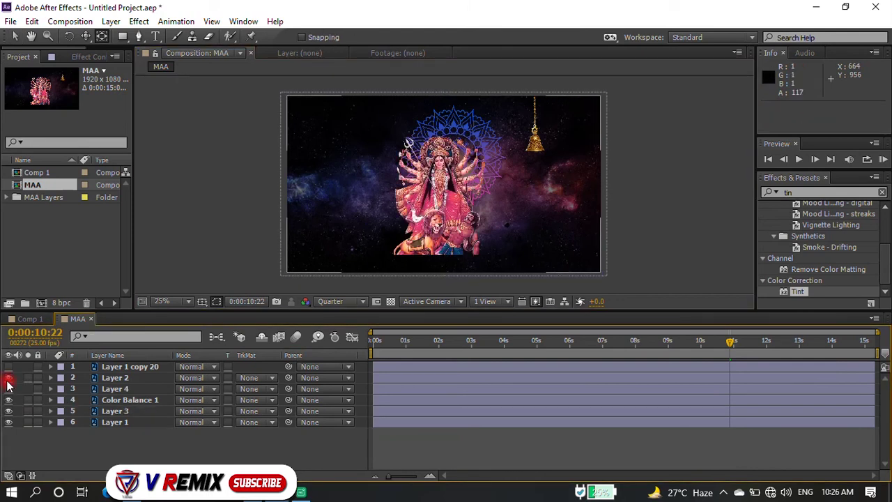
- Move the mandala left so it sits behind the goddess's head
left_click(124, 411)
left_click(118, 399)
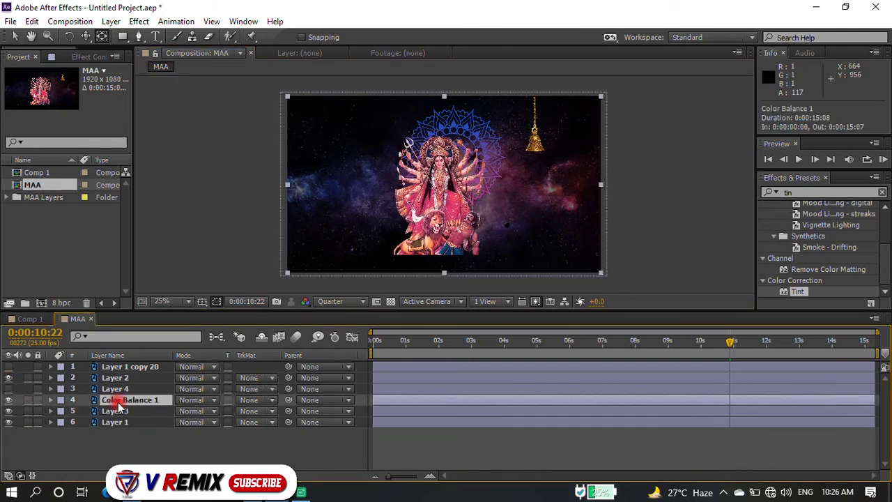
left_click(115, 411)
key("v")
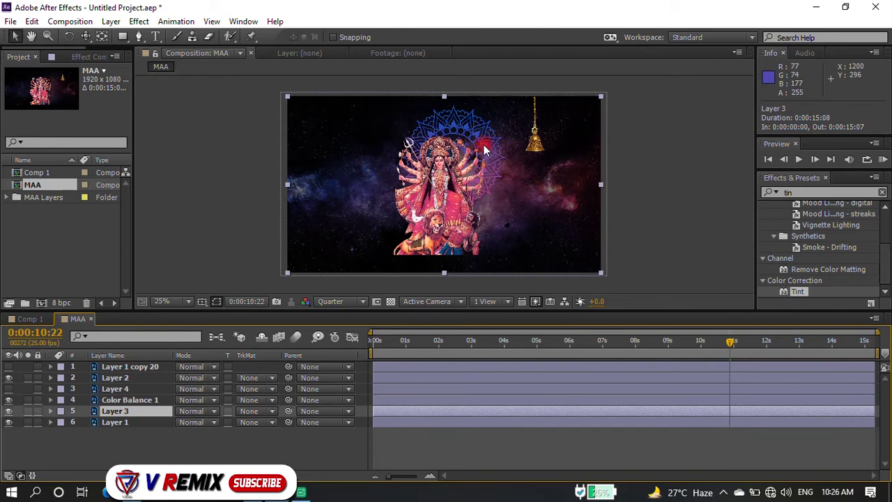
mouse_move(485, 149)
left_mouse_down()
mouse_move(472, 138)
mouse_move(470, 144)
left_mouse_up()
- Keyframe the mandala's Rotation from 0x at 0s to 2x at the end, then preview
key("r")
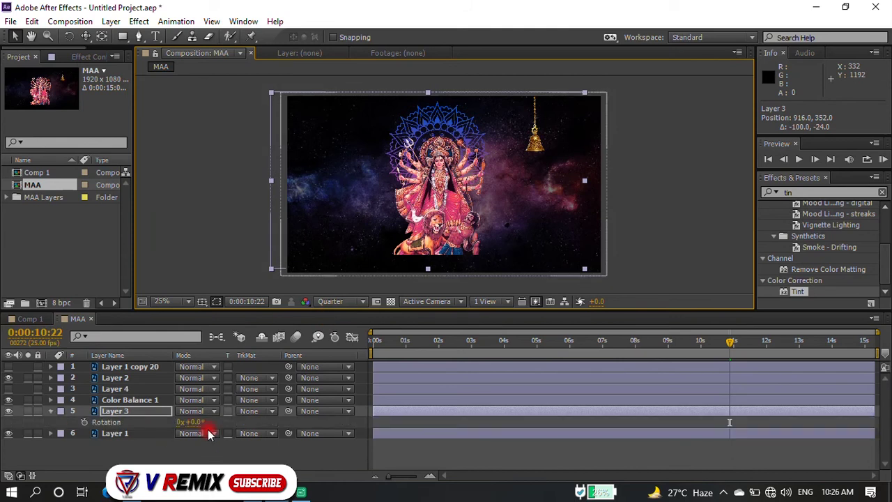
key("Home")
left_click(83, 421)
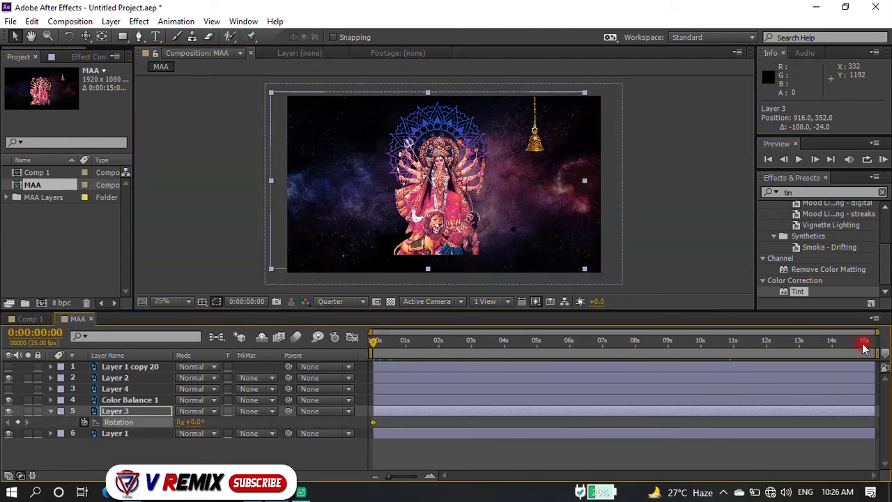
left_click_drag(863, 344, 887, 337)
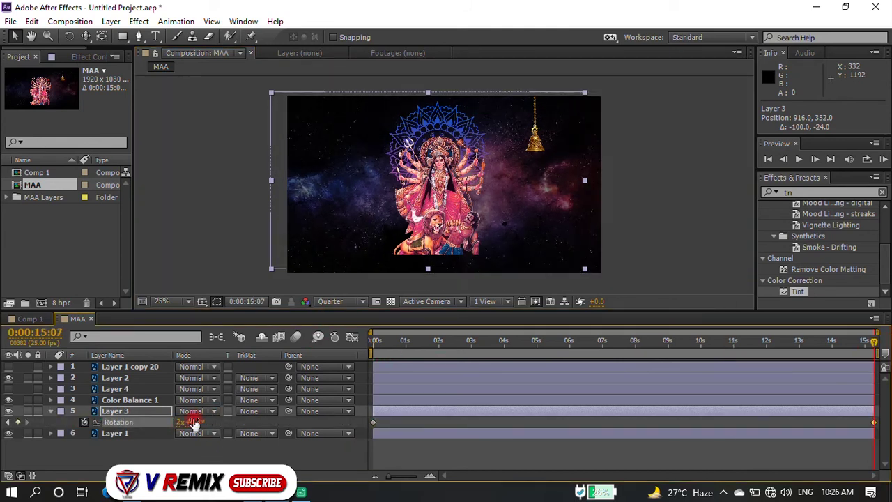
key("space")
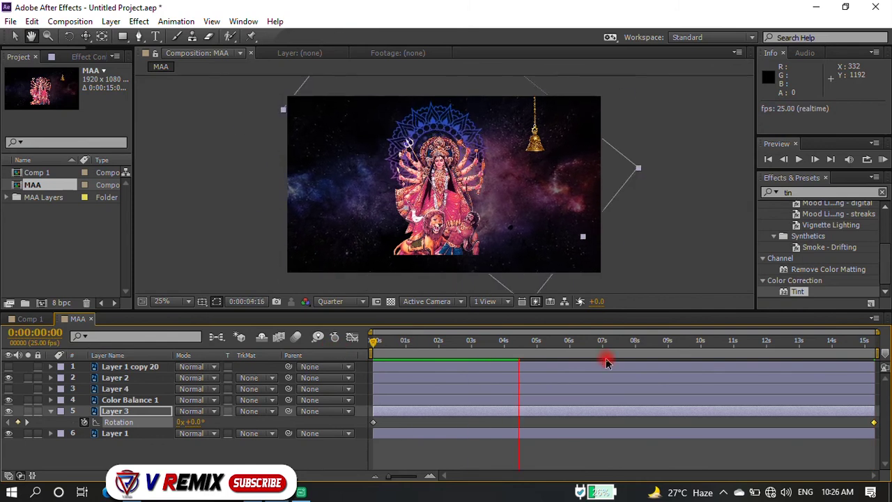
key("space")
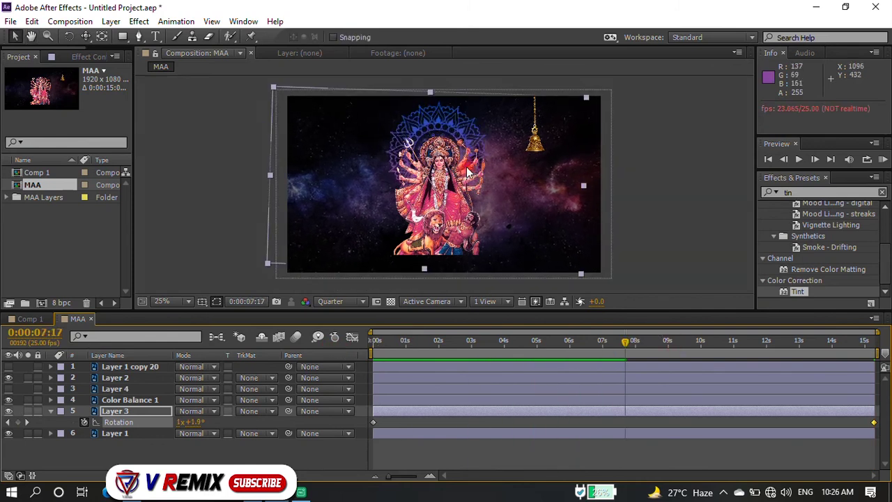
key("space")
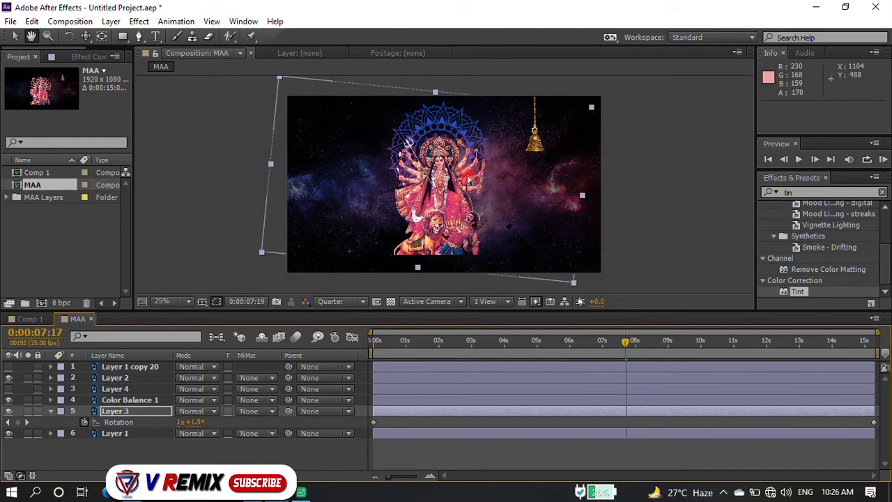
left_click(354, 460)
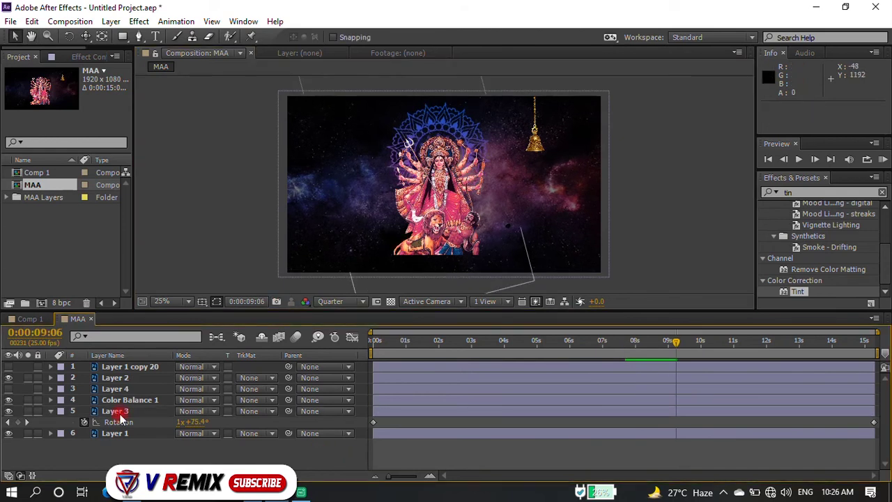
left_click(50, 411)
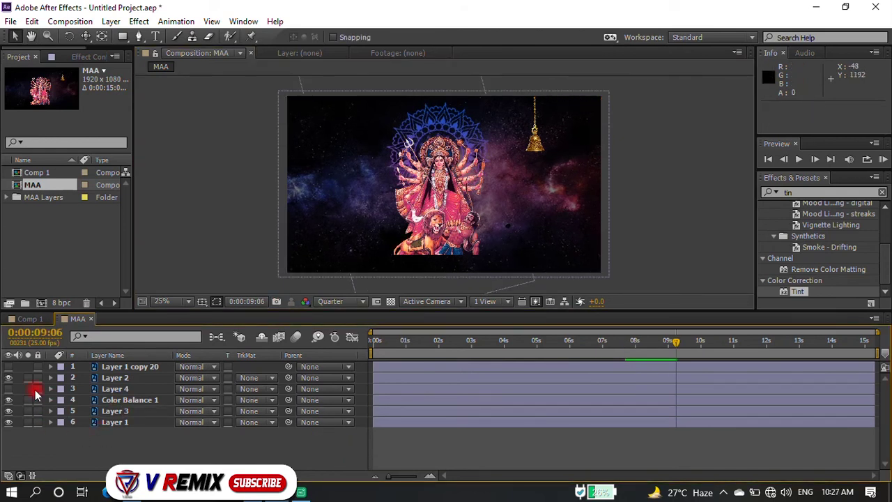
- Hide the goddess layer and select the bell layer, Color Balance 1
left_click(109, 399)
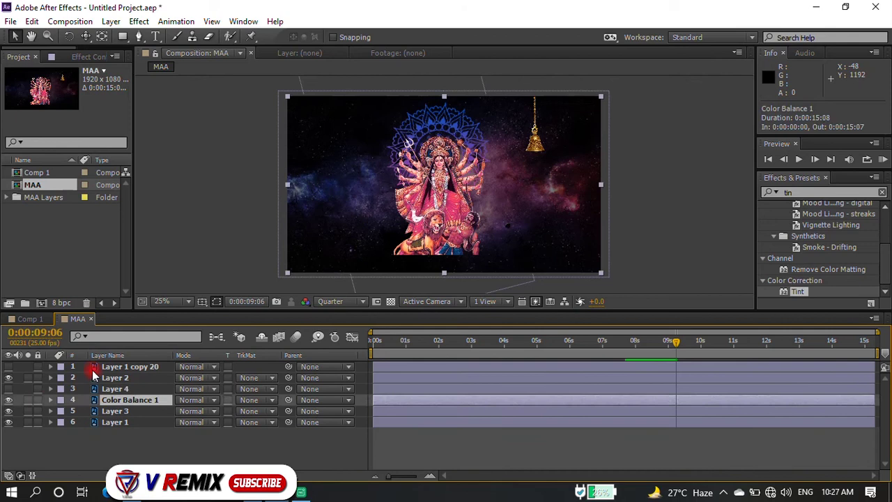
left_click(8, 377)
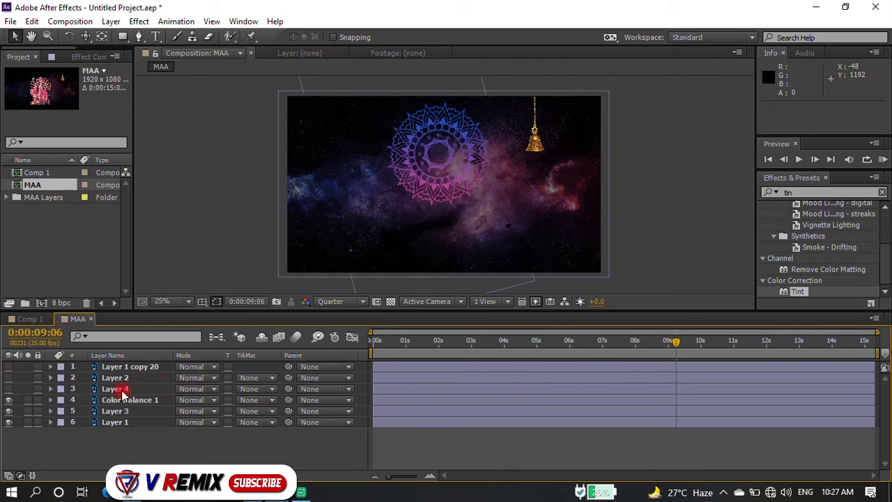
left_click(120, 389)
left_click(9, 389)
left_click(9, 389)
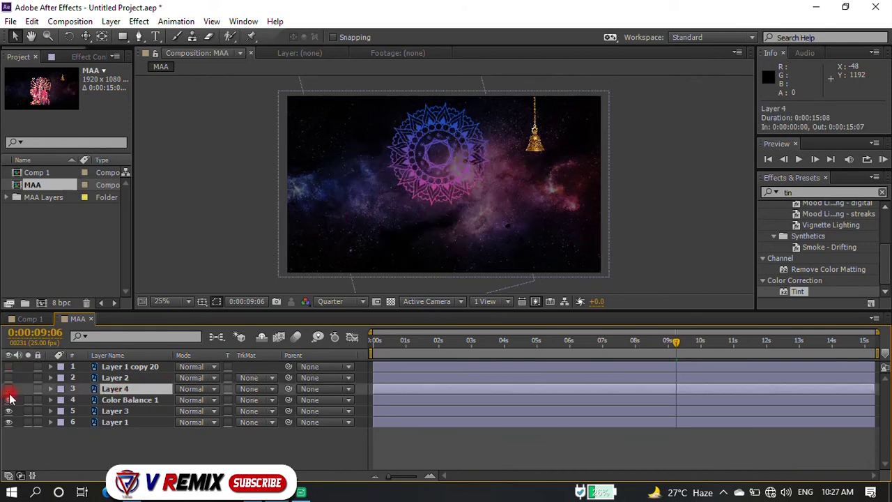
left_click(106, 401)
- Move the bell up to the top of the frame
left_click_drag(447, 188, 541, 95)
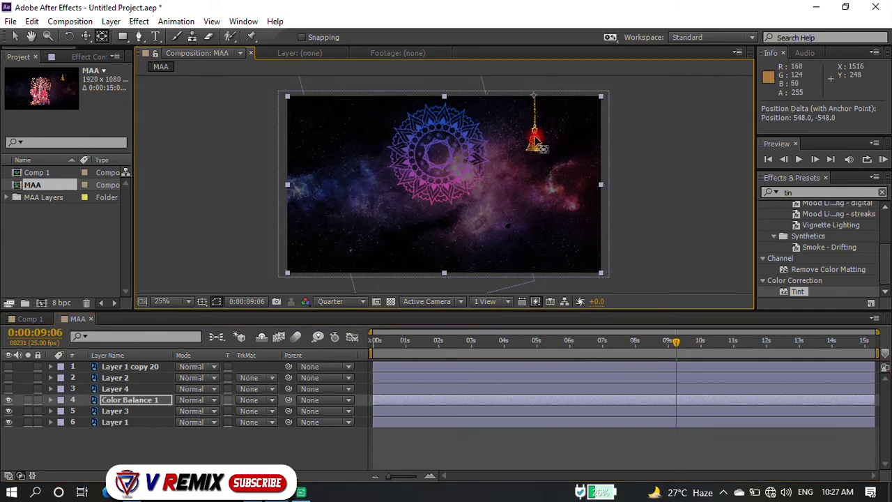
left_click_drag(535, 141, 535, 140)
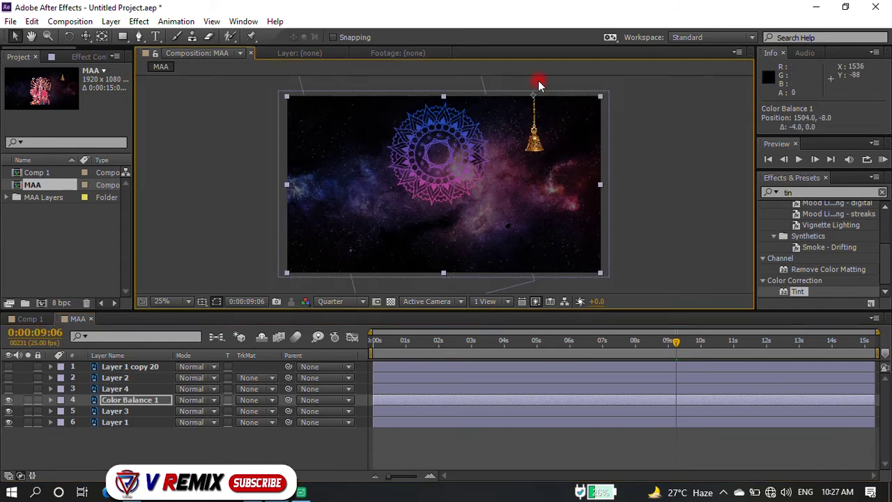
scroll(539, 84, "up", 1)
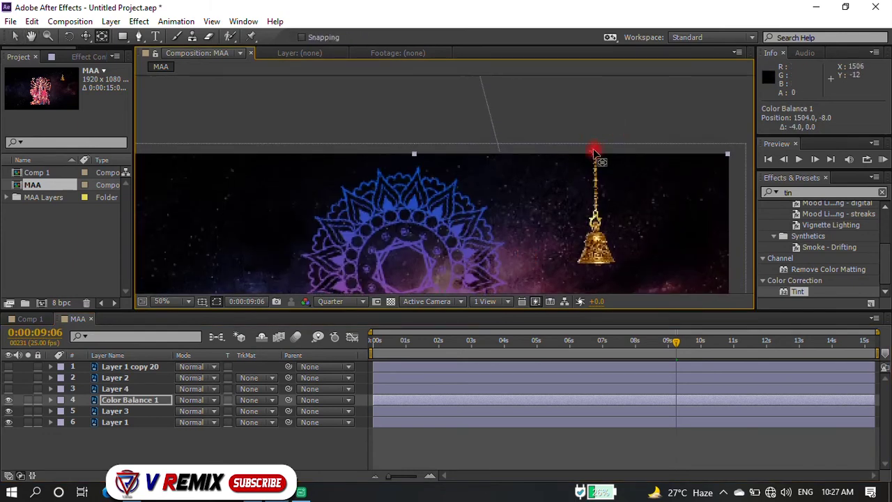
left_click_drag(594, 152, 596, 153)
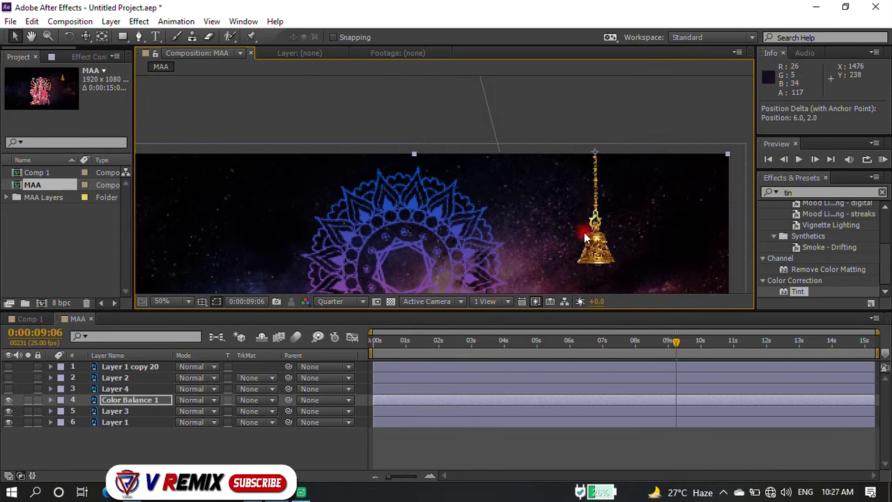
scroll(585, 237, "down", 4)
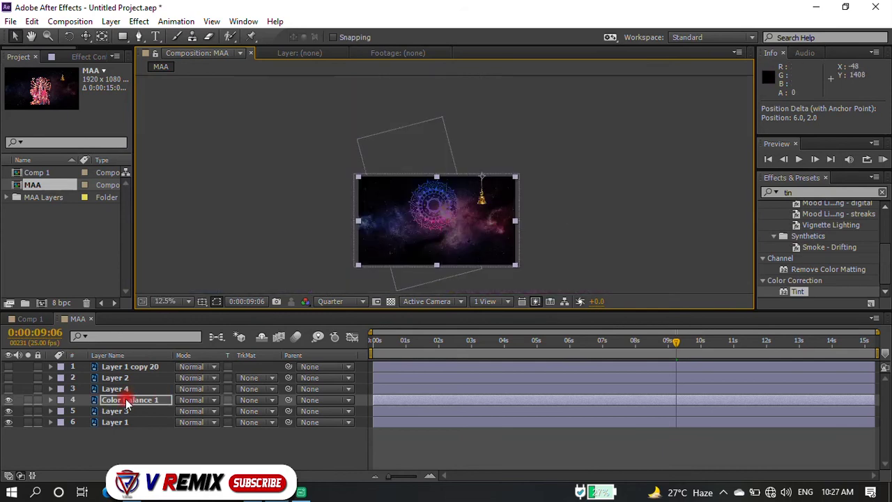
- Show the bell's Rotation property and return to 0:00:00:00
key("r")
scroll(478, 186, "up", 2)
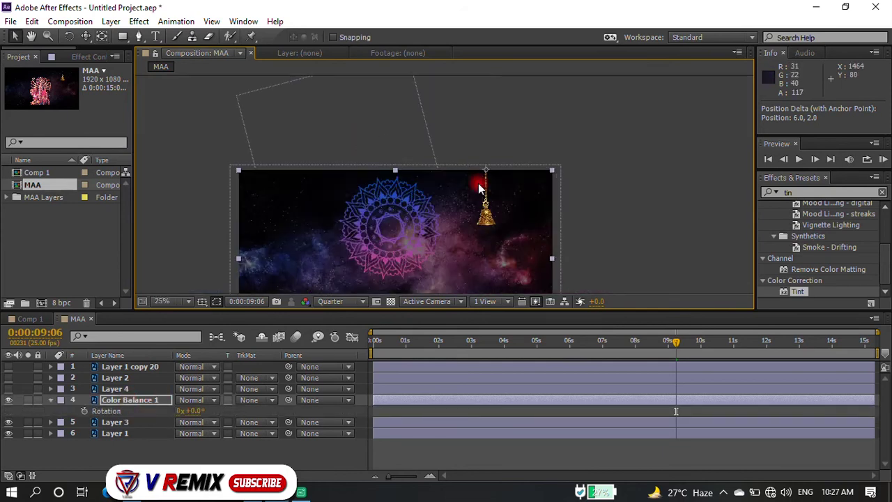
key("Home")
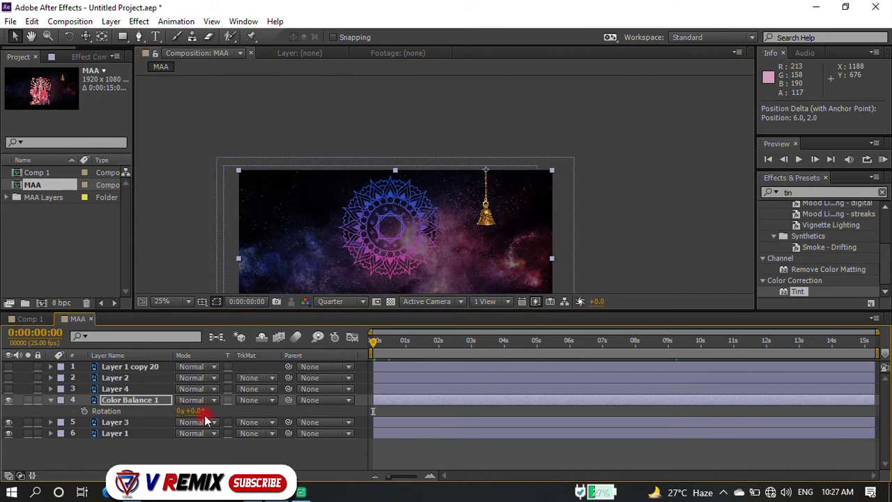
- Keyframe the bell's rotation at +12° at 0s and -12° at 1s
left_click(85, 411)
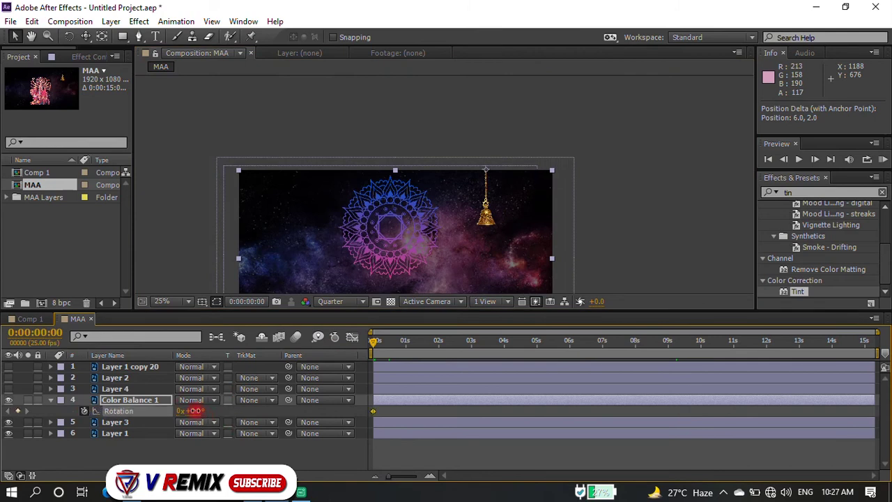
left_click_drag(193, 410, 204, 410)
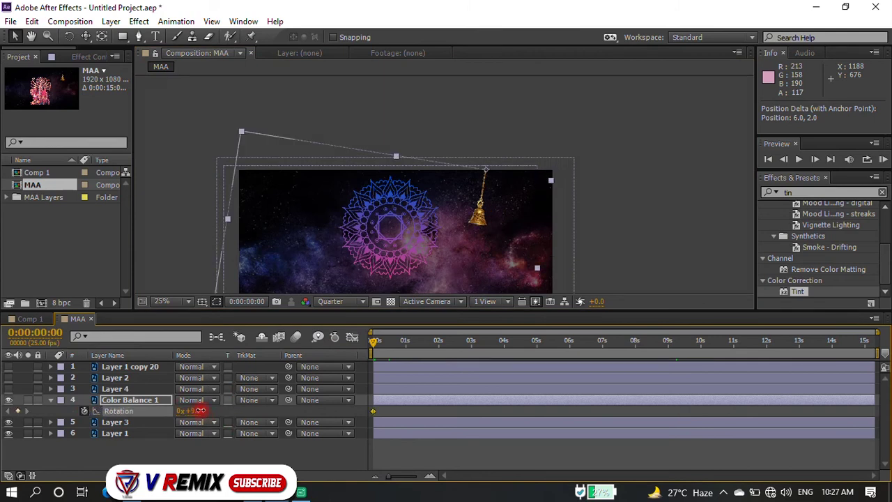
left_click(404, 341)
left_click_drag(200, 411, 189, 420)
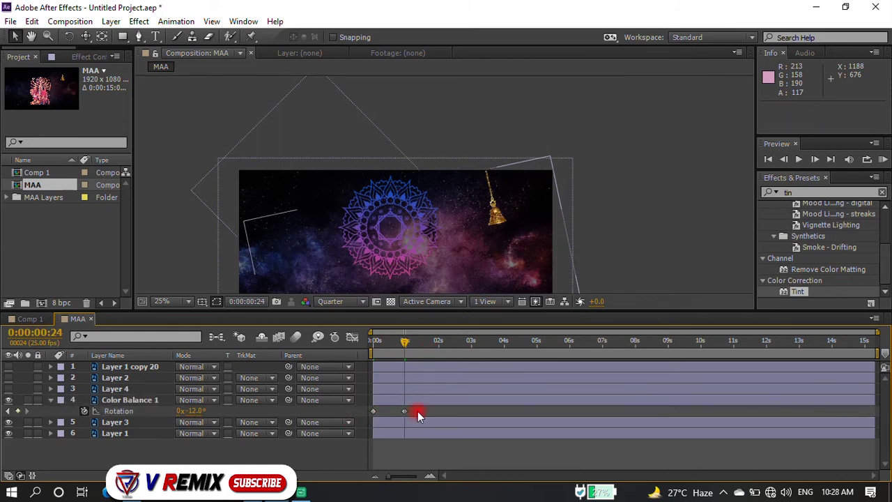
- Copy both swing keyframes and paste them at 2, 4, 6 and 8 seconds
left_click_drag(418, 410, 361, 417)
left_click(439, 342)
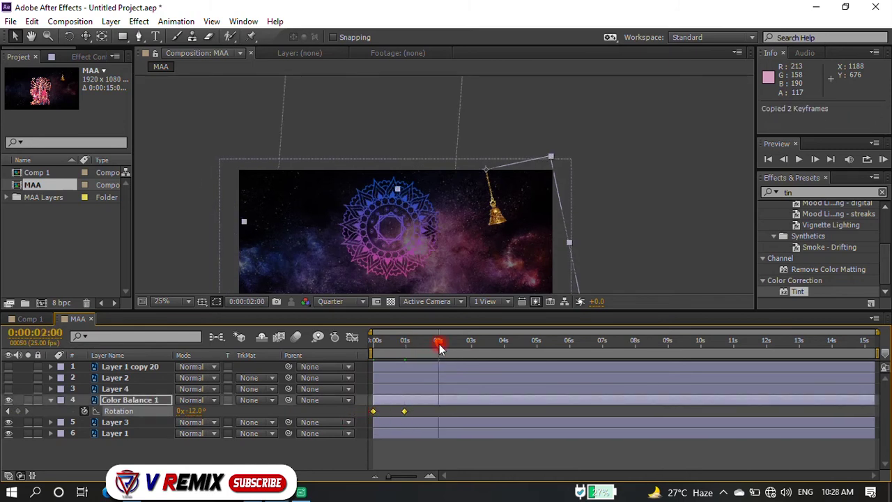
key("ctrl+v")
left_click(506, 344)
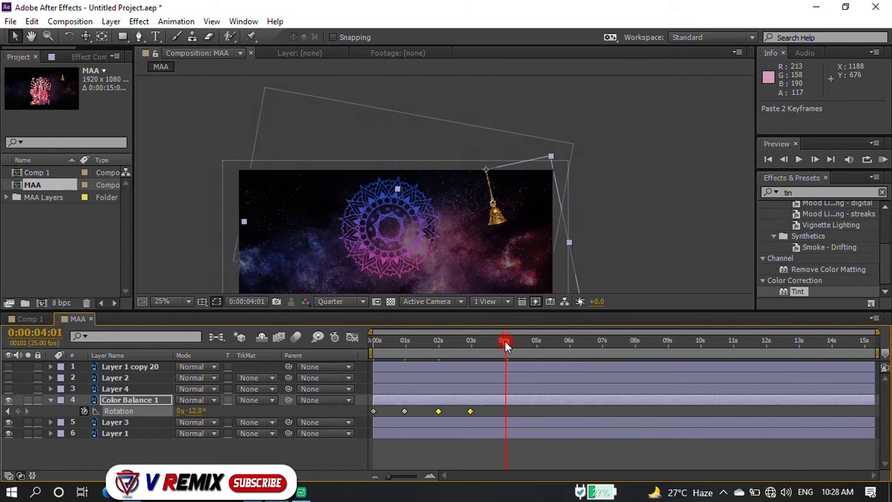
key("ctrl+v")
left_click(570, 343)
key("ctrl+v")
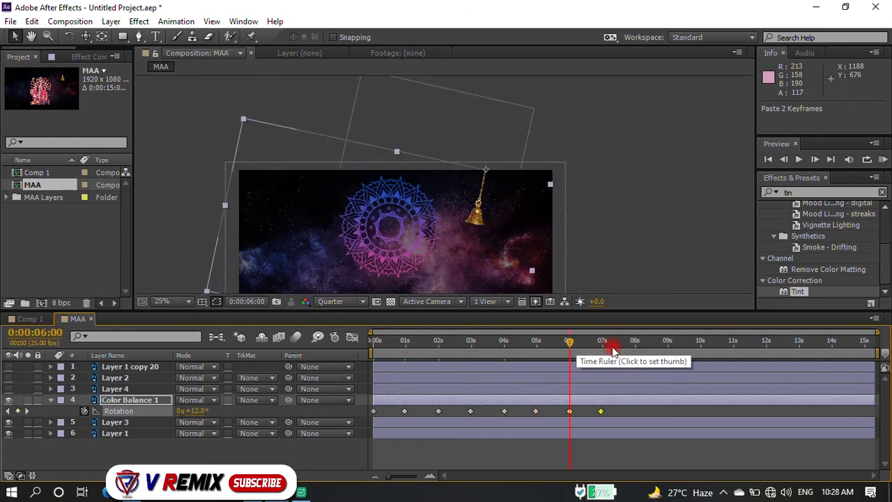
left_click(635, 343)
key("ctrl+v")
- Paste the swing keyframes at 10, 12 and 14 seconds, then return to the start
left_click(700, 345)
key("ctrl+v")
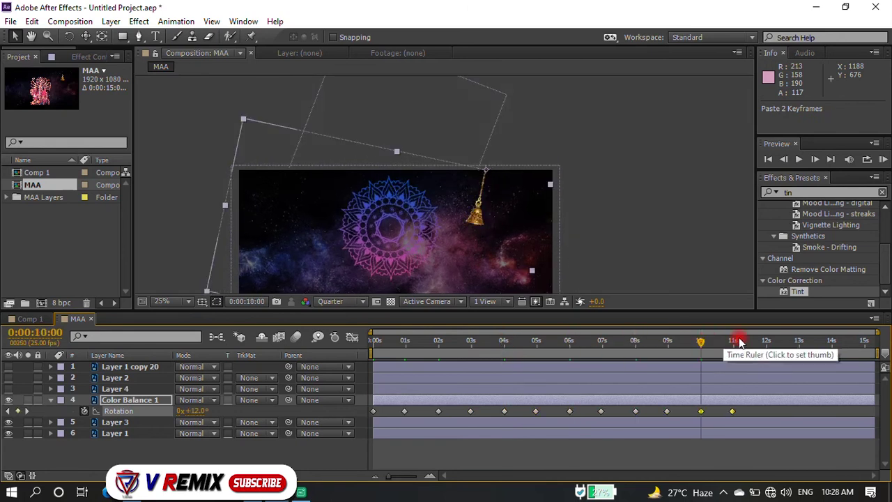
left_click(765, 344)
key("ctrl+v")
left_click(832, 344)
key("ctrl+v")
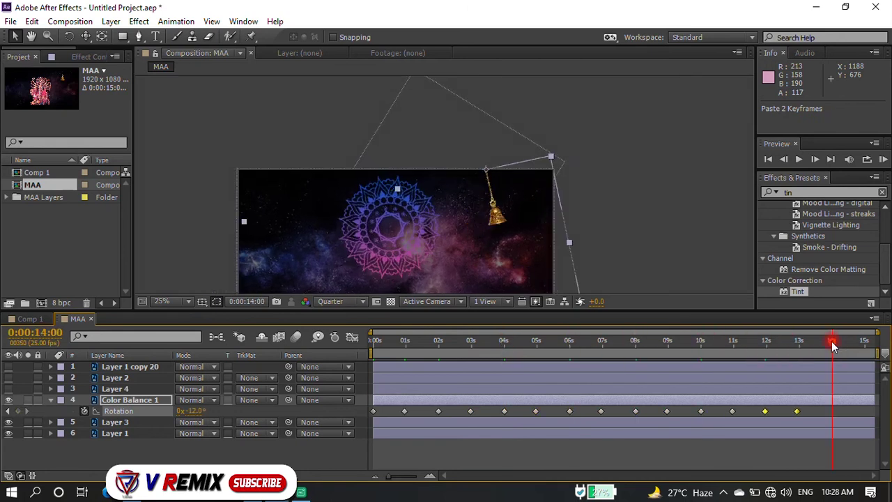
left_click(374, 342)
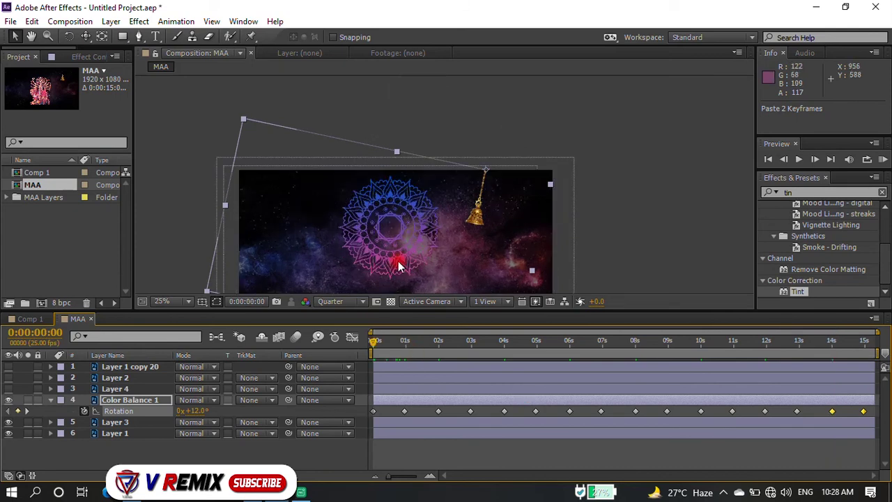
left_click(170, 237)
left_click(19, 411)
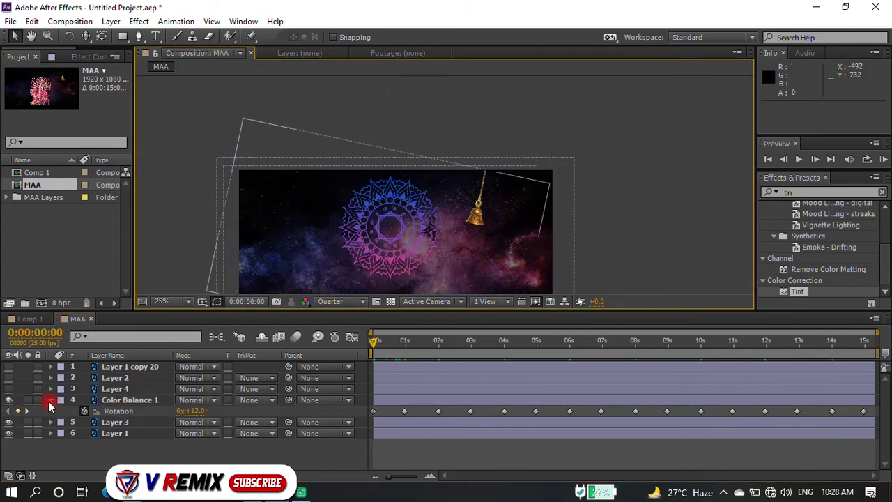
- Duplicate the bell, move the copy right of the first and scale it to 116%
left_click(50, 402)
left_click(133, 400)
key("ctrl+d")
left_click_drag(478, 217, 505, 222)
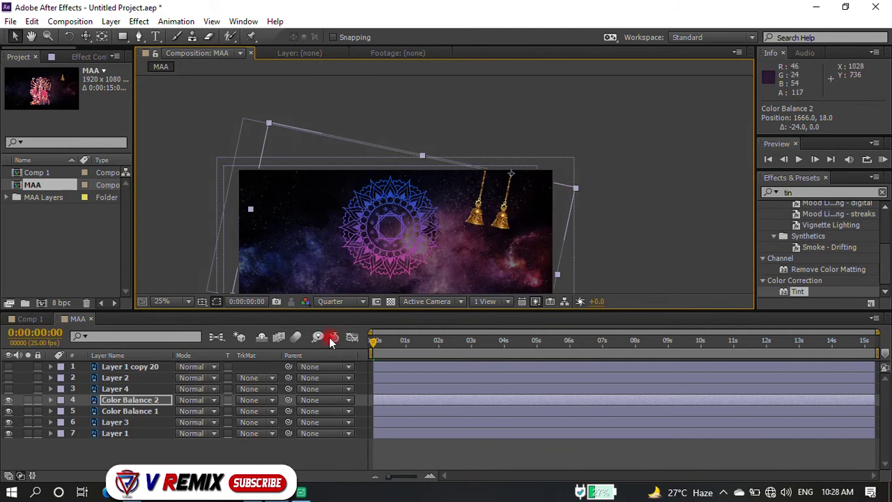
key("s")
left_click_drag(206, 410, 226, 411)
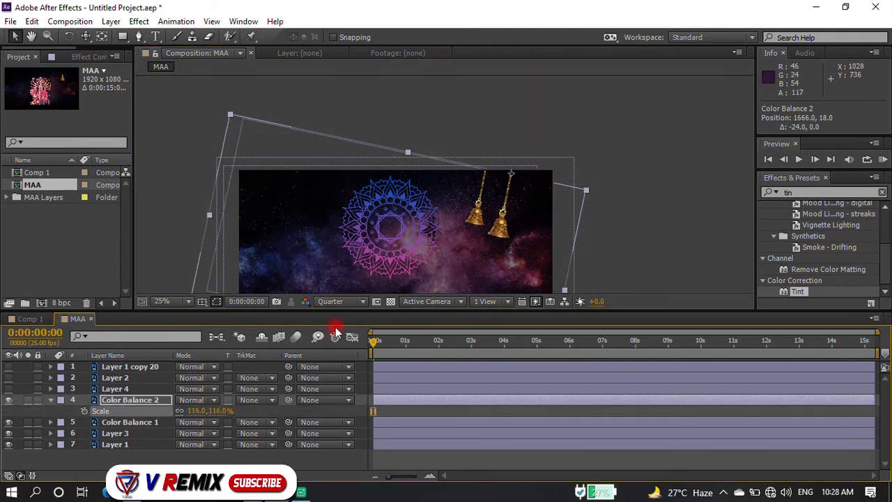
- Preview the animation and select all of Color Balance 1's rotation keyframes
key("space")
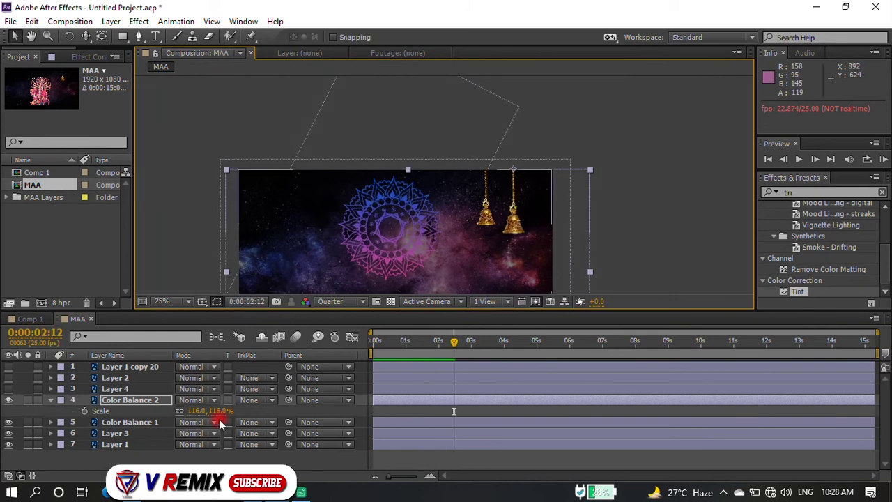
left_click(390, 423)
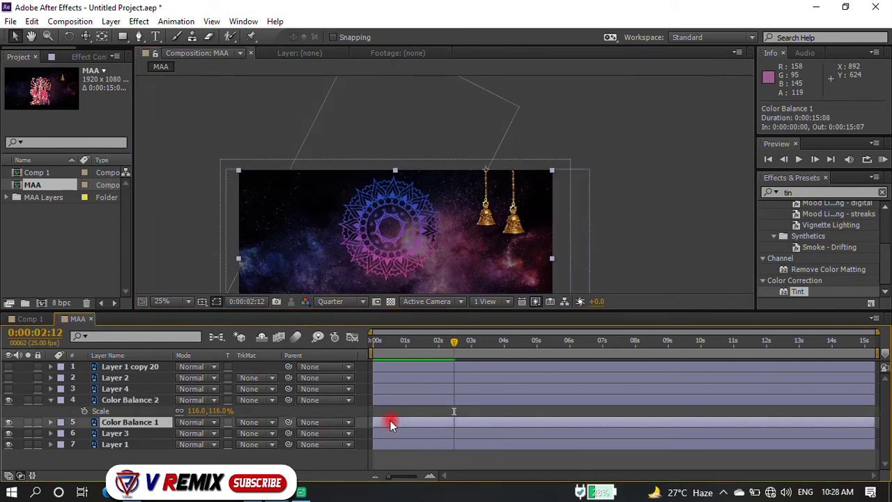
key("u")
left_click_drag(874, 438, 364, 434)
- Apply Easy Ease to the rotation keyframes of Color Balance 1 and Color Balance 2
right_click(373, 432)
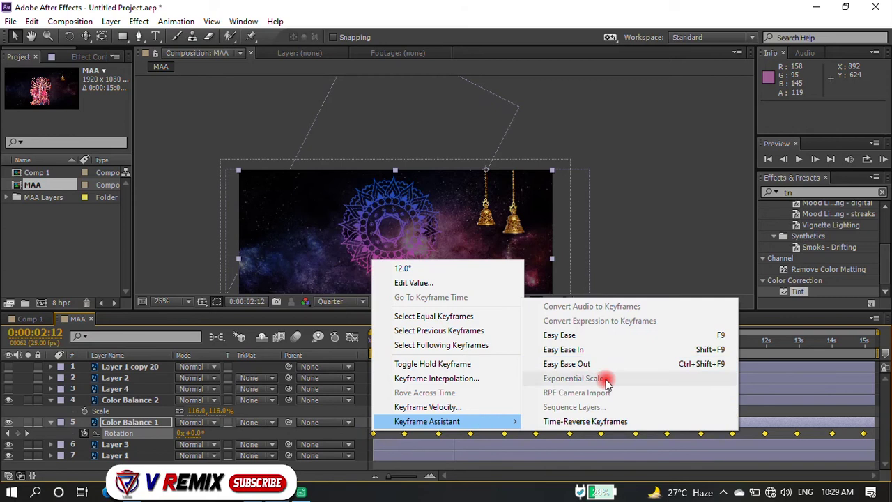
left_click(578, 334)
left_click(145, 398)
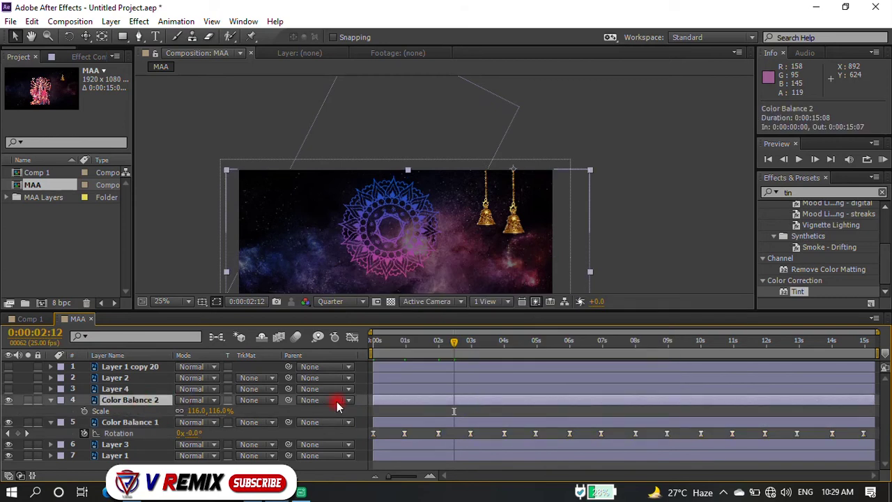
key("ctrl+v")
left_click_drag(876, 404, 374, 416)
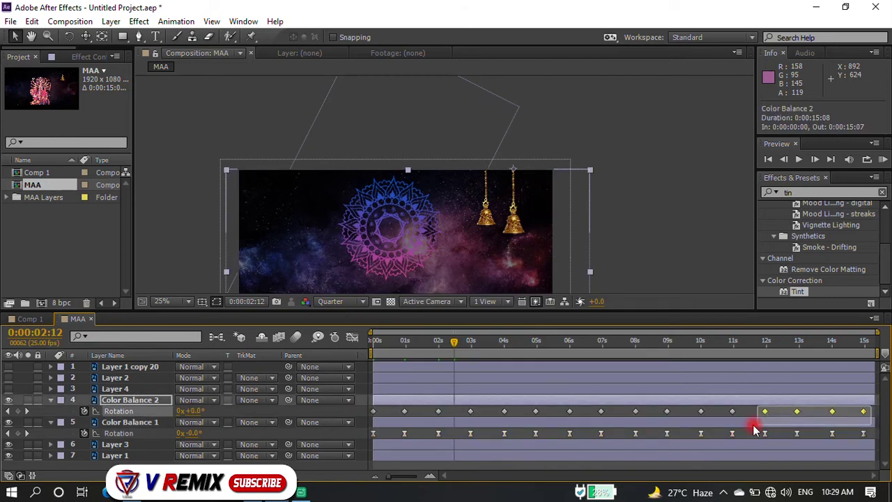
right_click(374, 414)
left_click(616, 313)
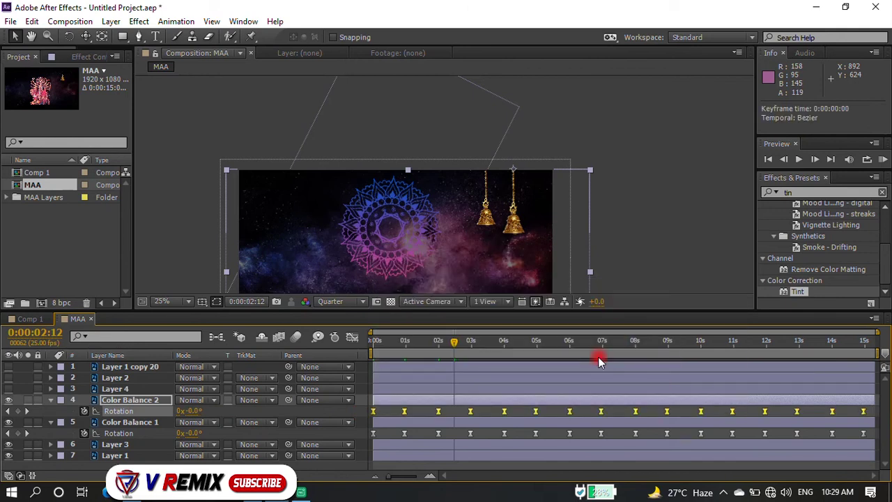
- Preview the swinging bells and collapse the second bell's properties
key("space")
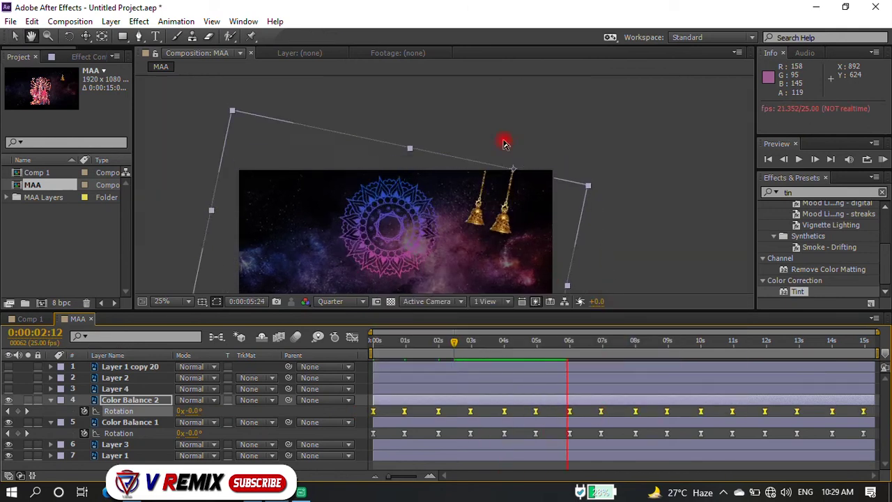
key("space")
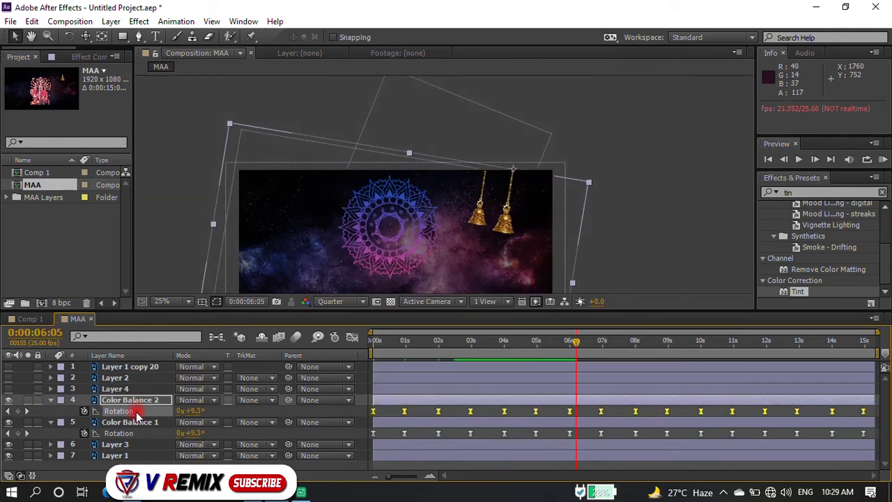
left_click(50, 400)
- Try duplicating and flipping both bells to the left, then undo and delete the copies
left_click(51, 411)
left_click(145, 411)
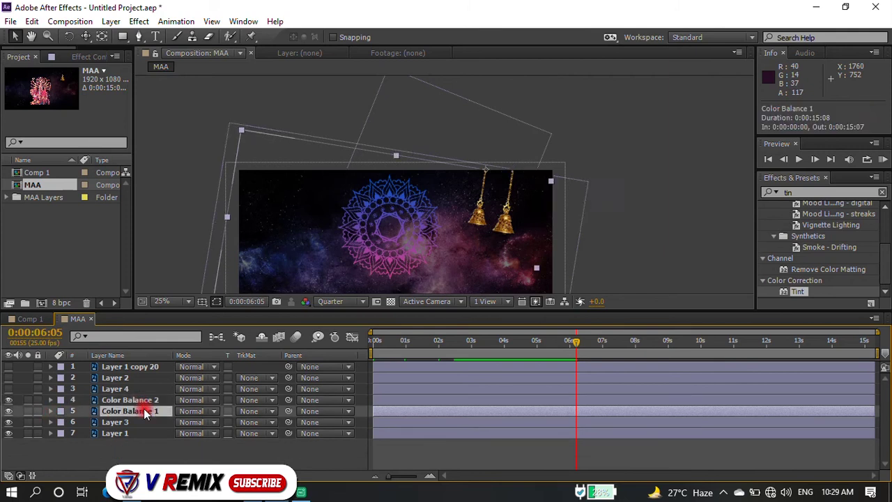
left_click(145, 401, "shift")
key("ctrl+d")
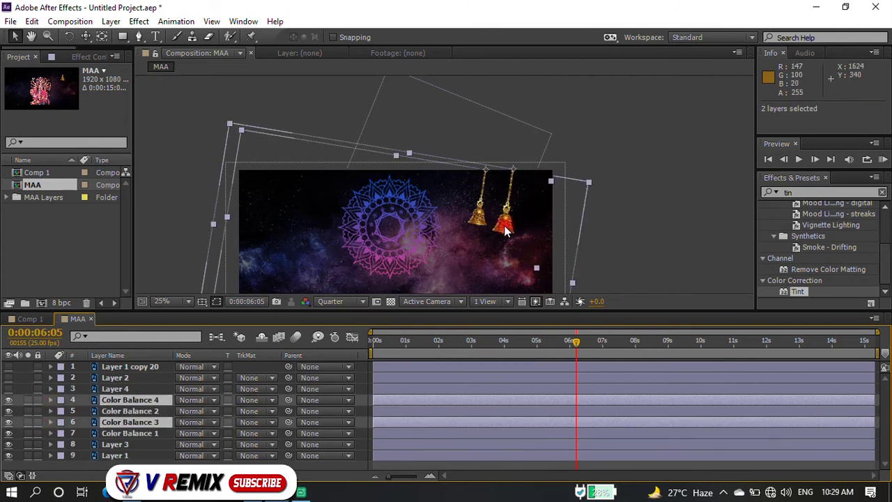
left_click_drag(506, 231, 284, 224)
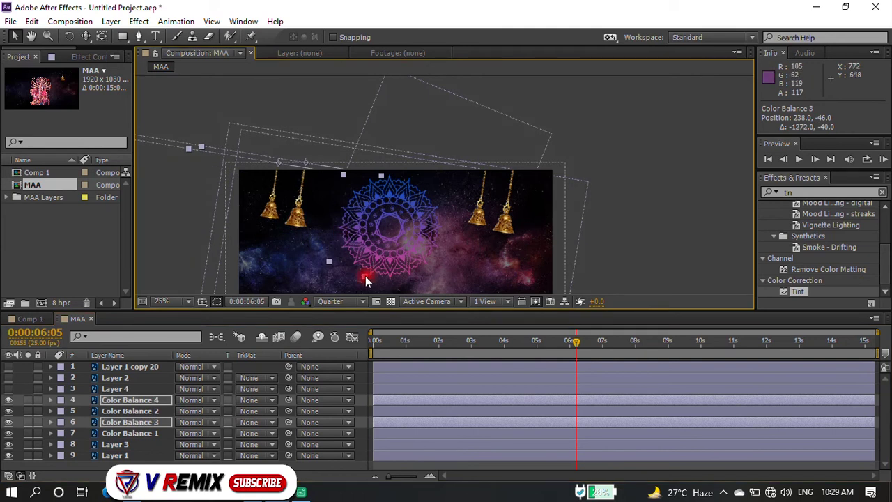
mouse_move(365, 276)
left_mouse_down()
mouse_move(221, 243)
mouse_move(234, 244)
left_mouse_up()
left_click(185, 104)
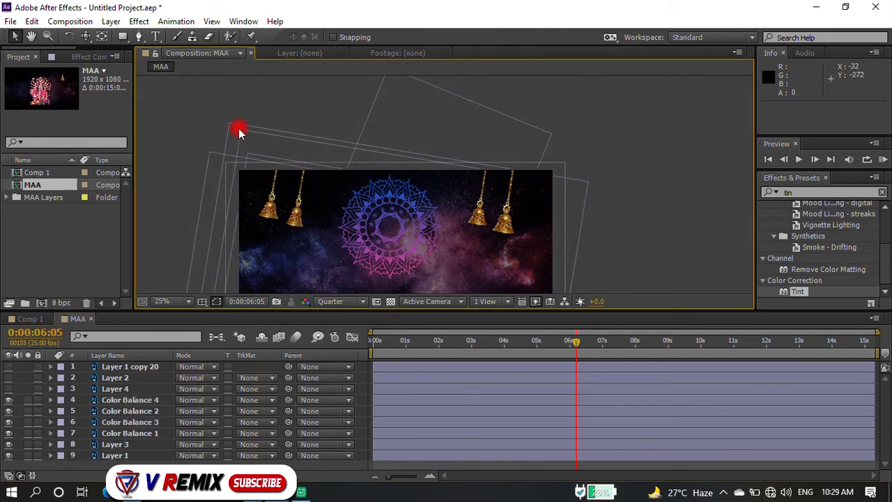
key("space")
key("ctrl+z")
key("ctrl+z")
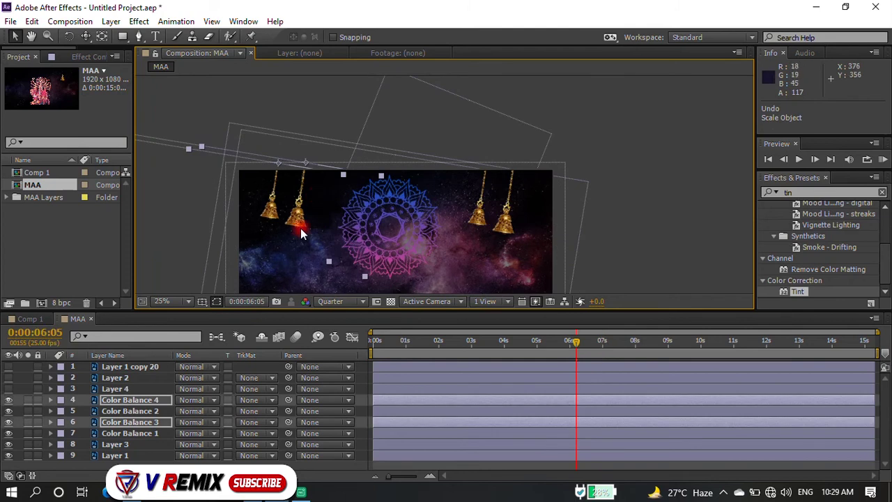
key("ctrl+z")
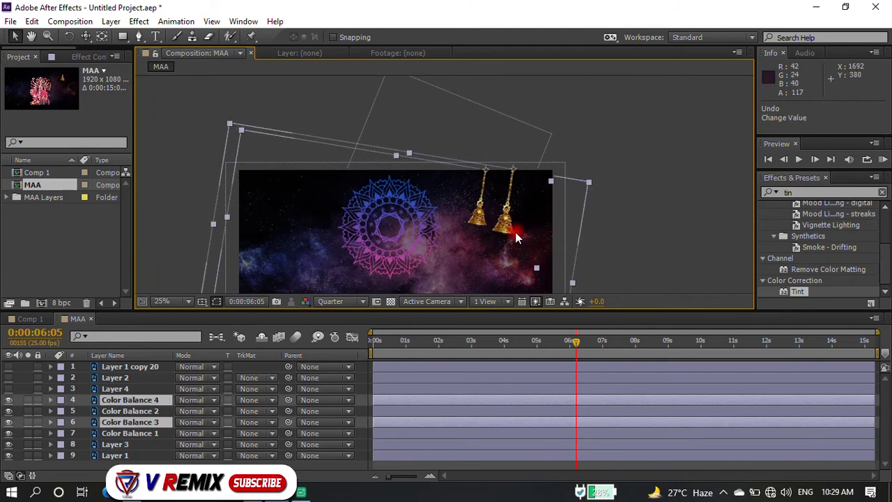
key("Delete")
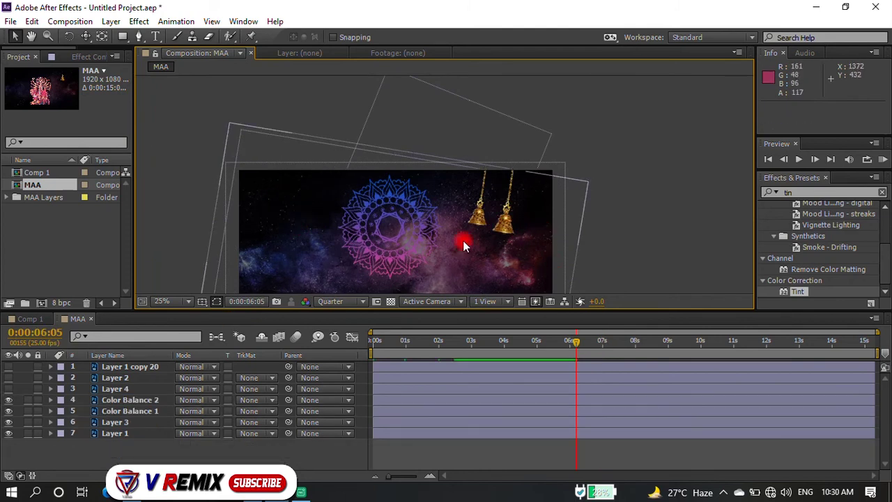
- Duplicate the Color Balance 2 bell and place the copy on the left side
left_click(506, 223)
key("ctrl+d")
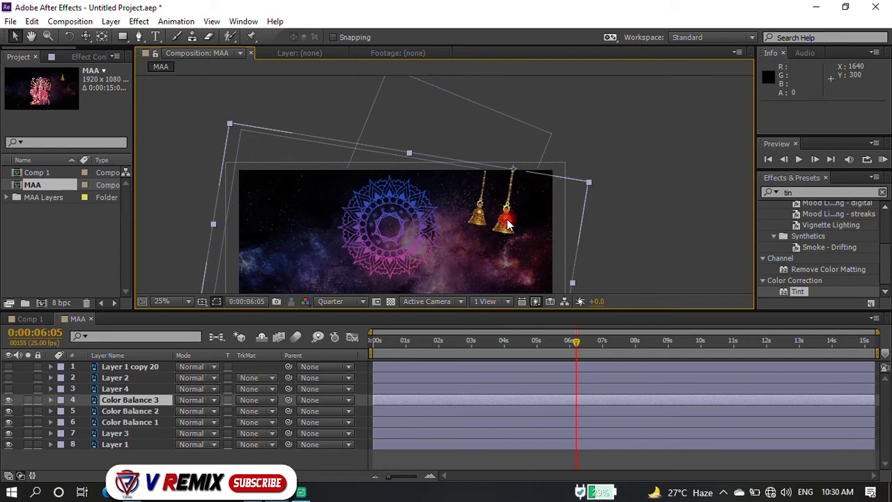
left_click_drag(506, 223, 265, 222)
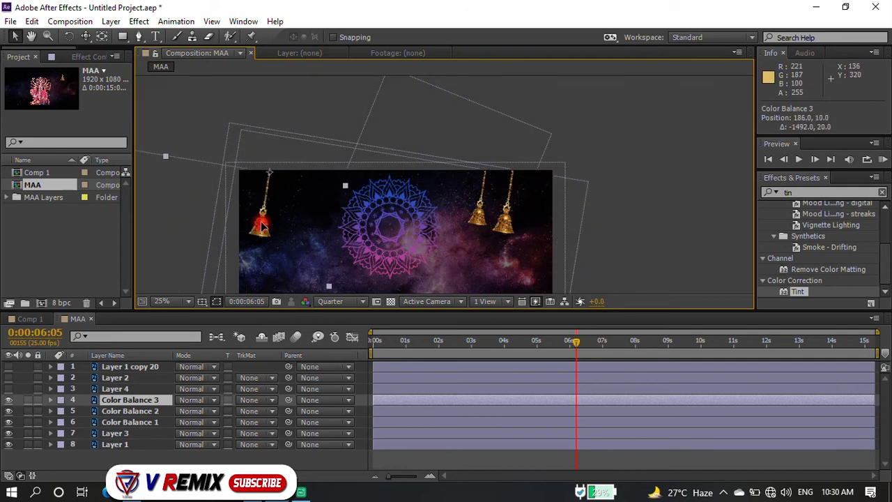
left_click_drag(264, 222, 272, 226)
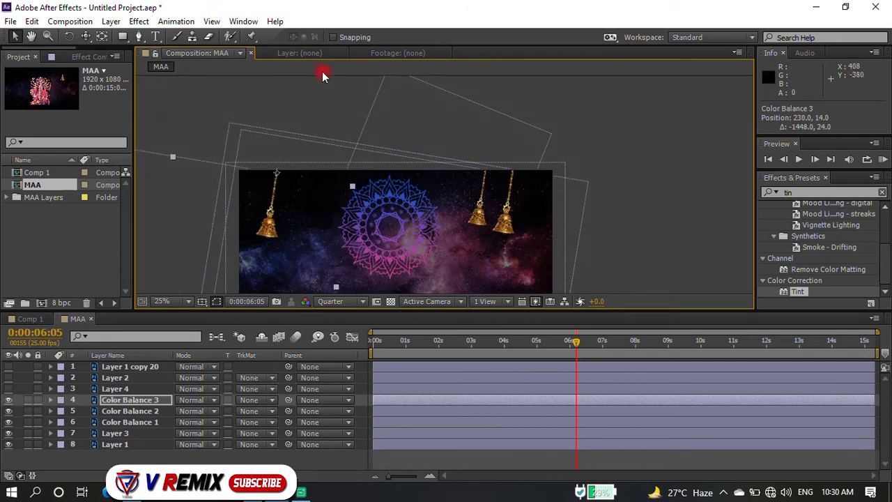
left_click(312, 107)
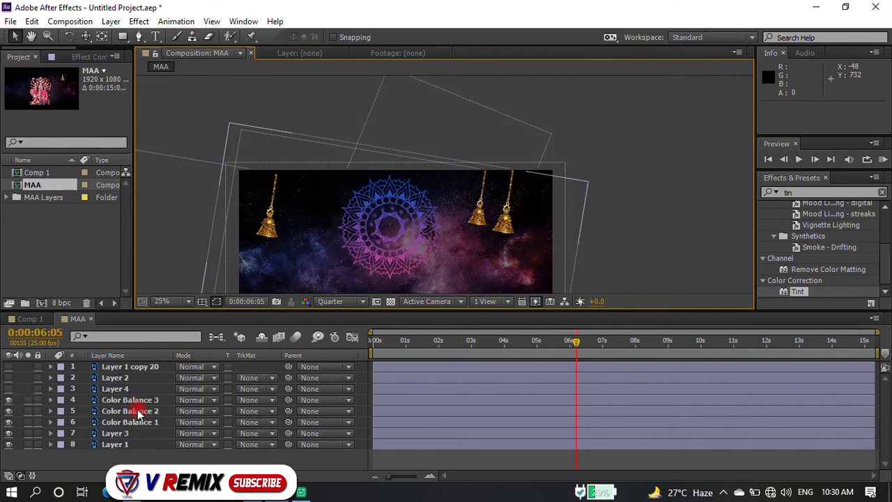
- Add a second bell copy on the left beside the first one
left_click(156, 411)
left_click(8, 411)
left_click(8, 411)
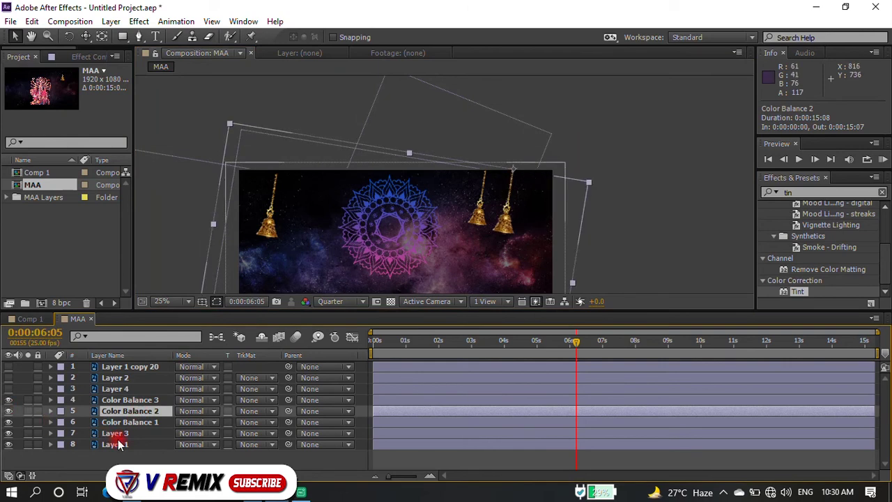
left_click(130, 422)
key("ctrl+d")
left_click_drag(471, 209, 294, 219)
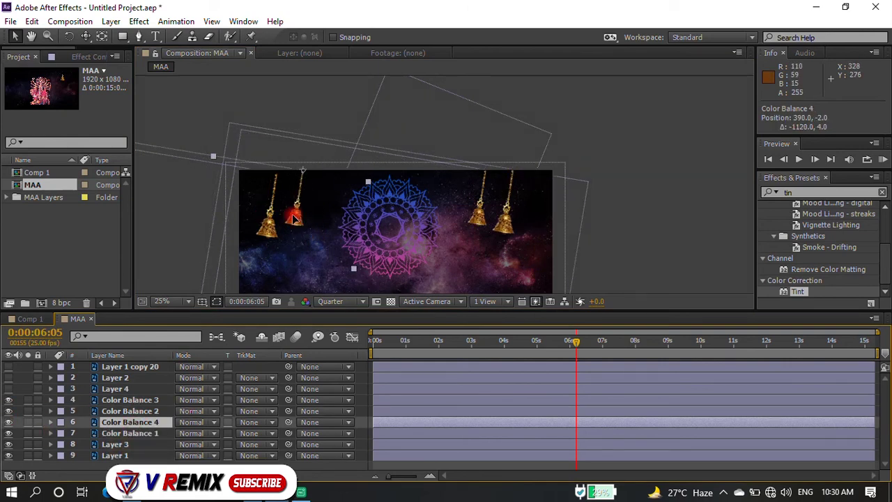
left_click_drag(294, 218, 295, 220)
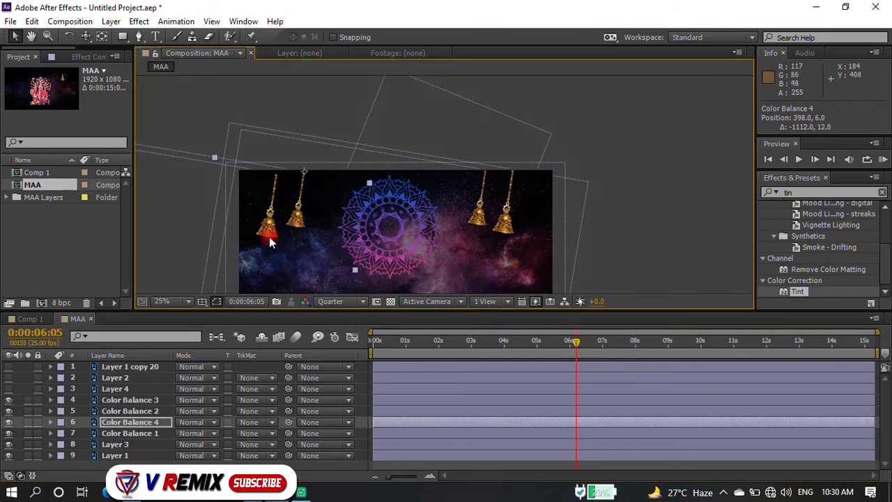
- RAM preview the composition with all four bells
left_click(146, 400)
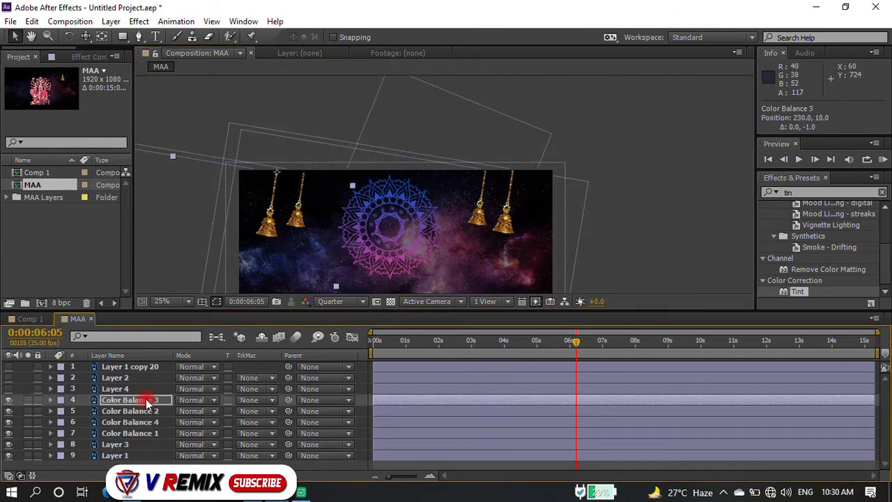
left_click(327, 113)
key("KP_0")
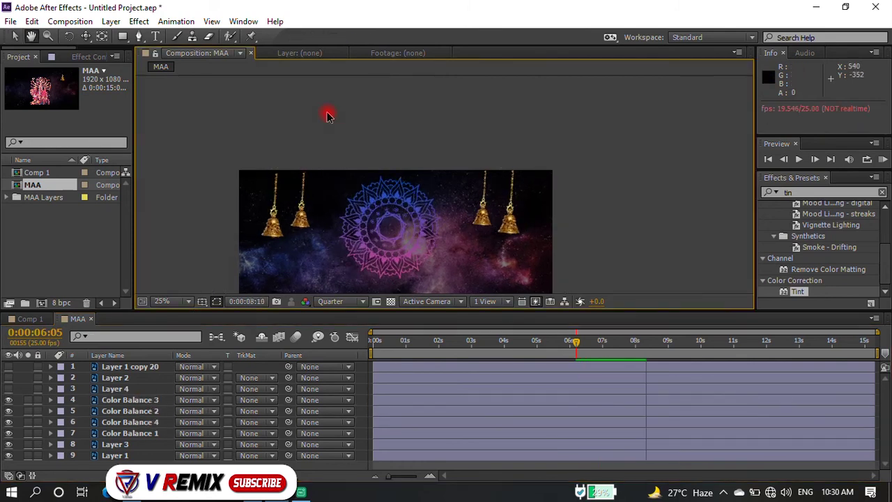
- Show the Durga goddess image, Layer 2, and enlarge it to 123%
scroll(458, 144, "down", 1)
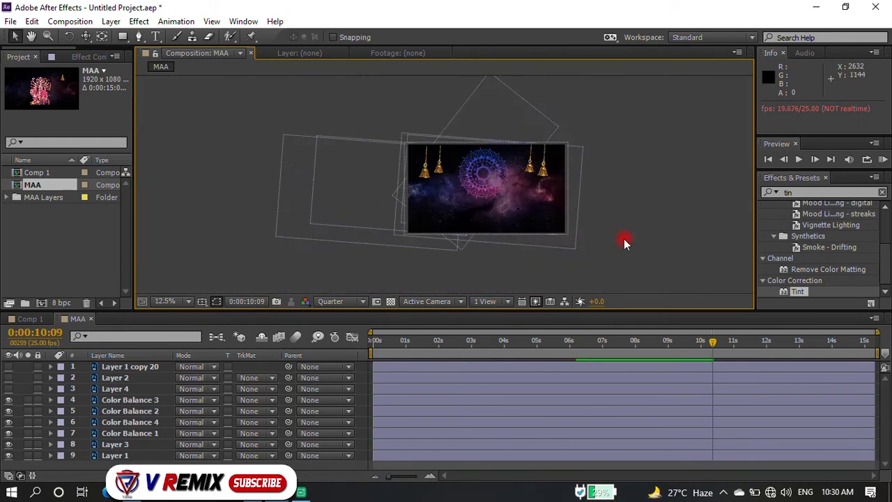
scroll(552, 197, "up", 1)
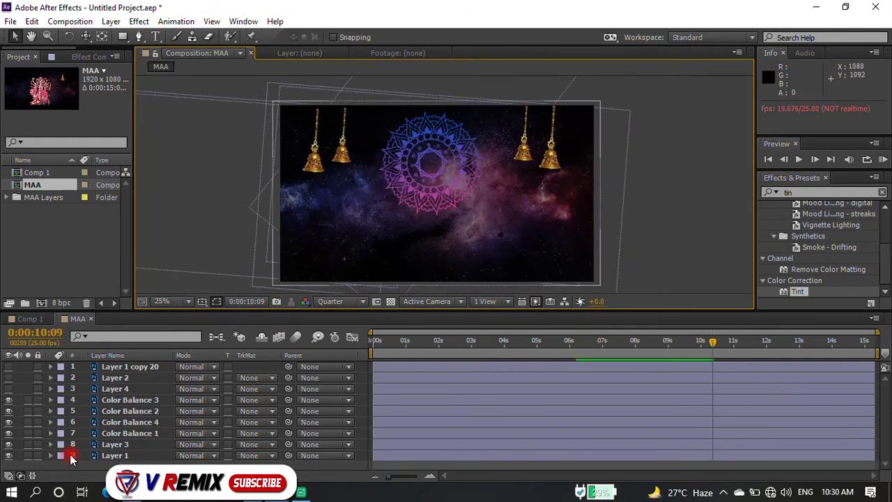
left_click(9, 389)
left_click(8, 388)
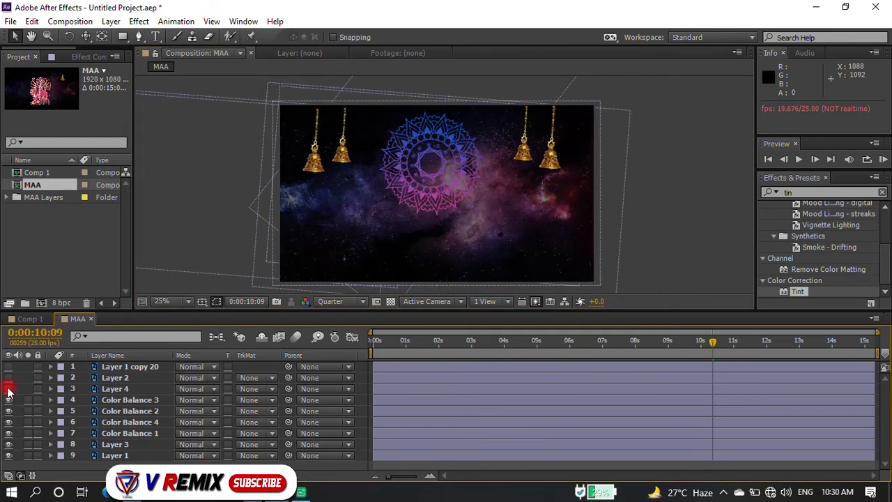
left_click(8, 378)
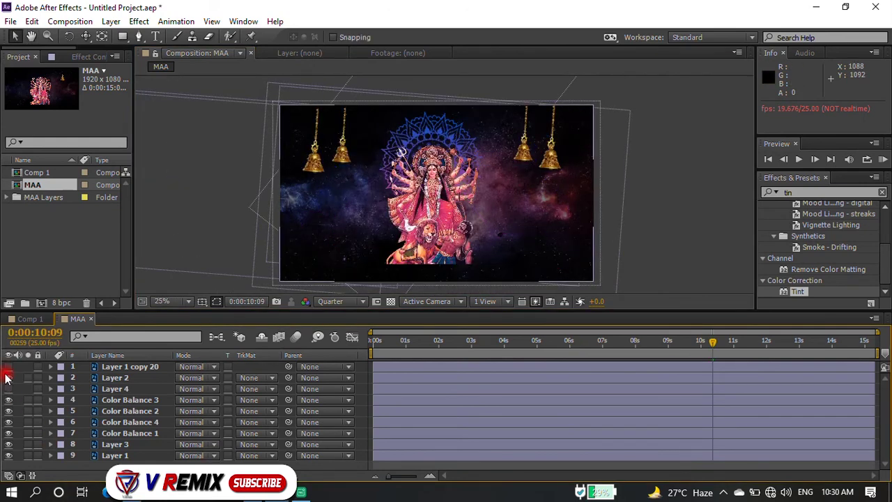
left_click(117, 377)
key("s")
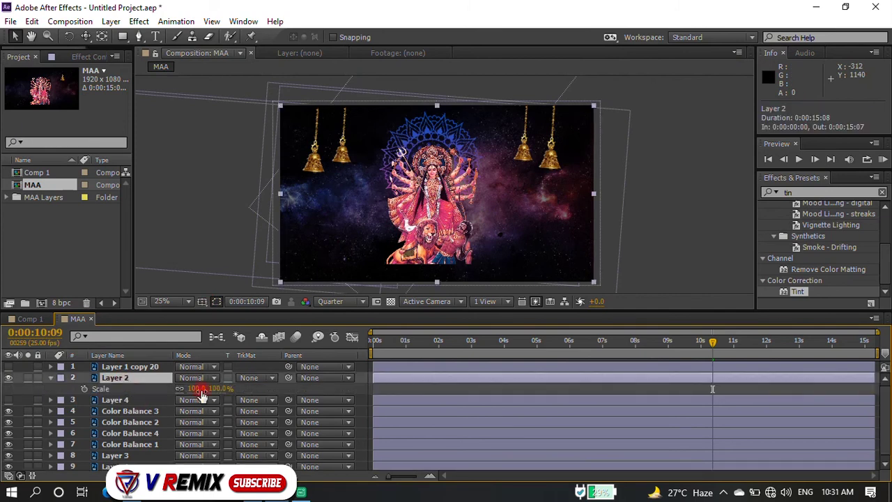
mouse_move(199, 388)
left_mouse_down()
mouse_move(227, 394)
mouse_move(218, 397)
left_mouse_up()
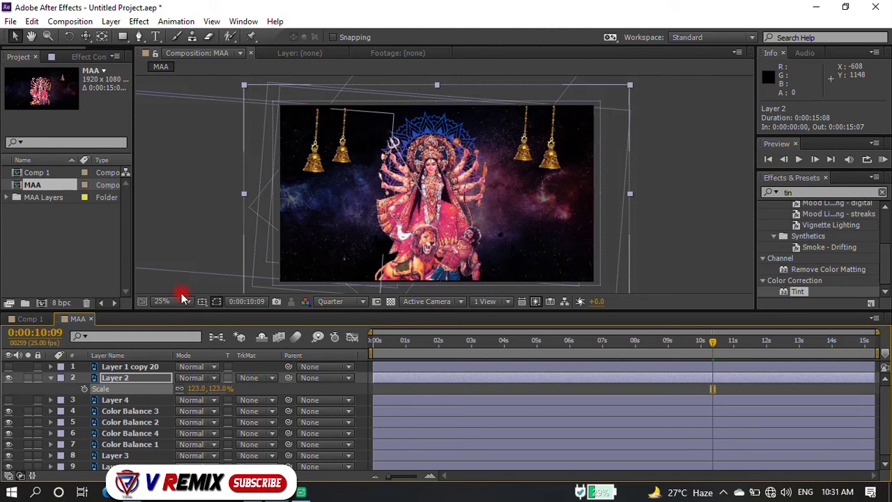
- Nudge the mandala layer slightly upward behind the goddess
left_click(129, 410)
left_click(119, 455)
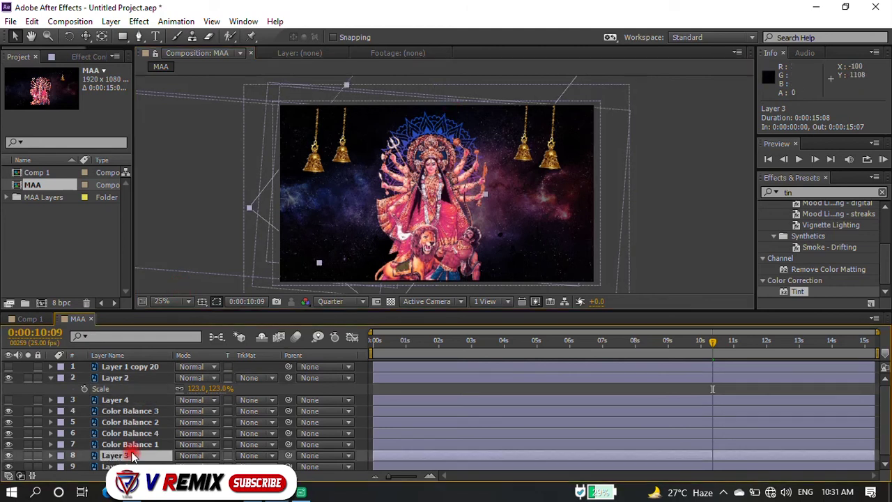
left_click(10, 378)
left_click_drag(422, 135, 423, 135)
left_click(10, 378)
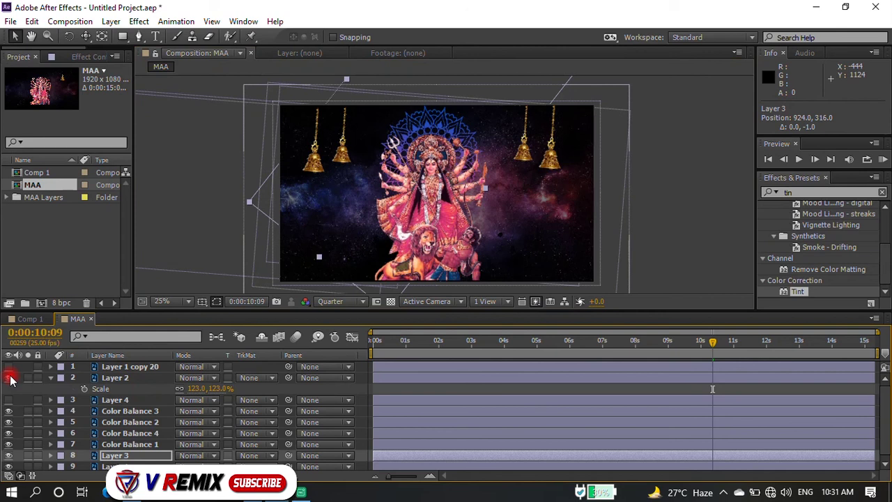
- Preview the composition and return the playhead to 0
key("space")
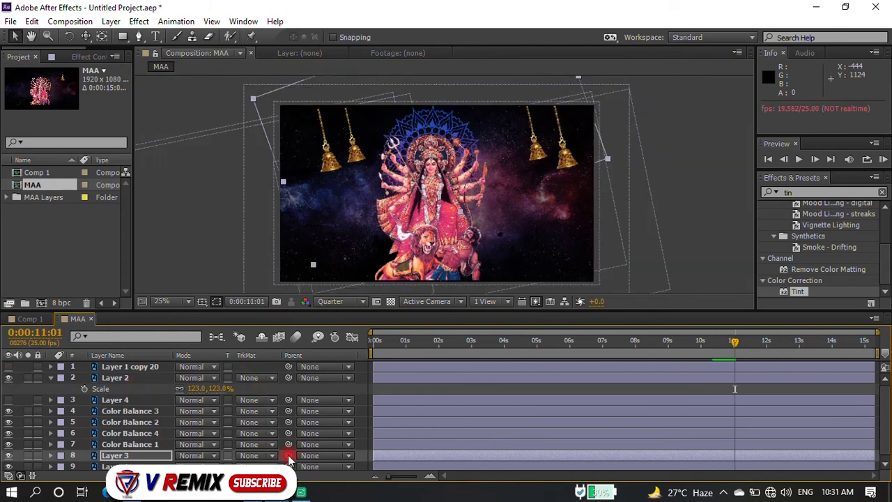
left_click_drag(290, 458, 310, 399)
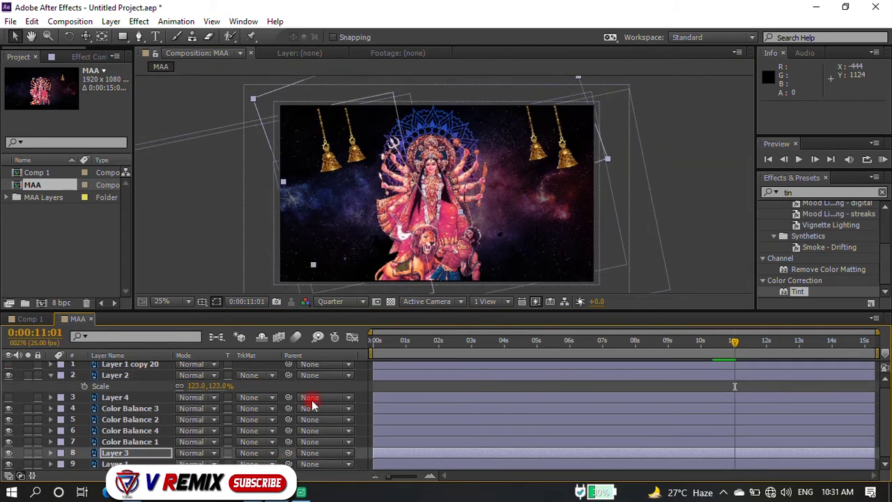
left_click_drag(396, 341, 348, 350)
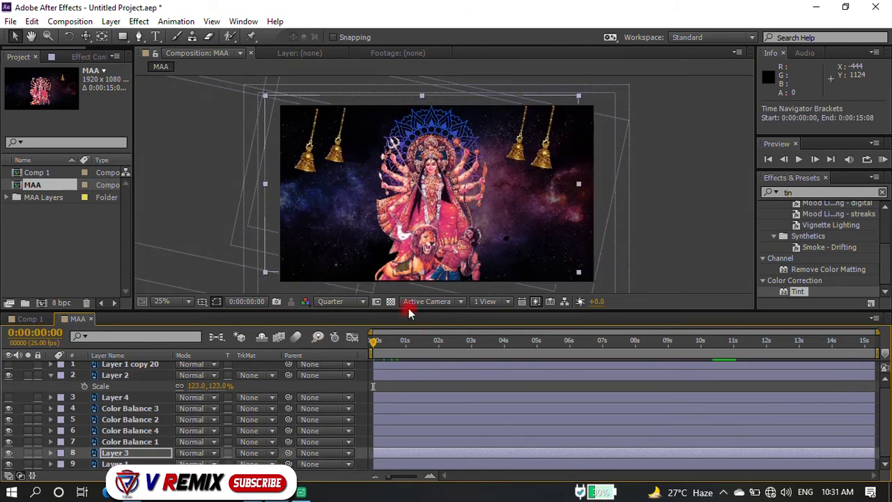
left_click_drag(408, 311, 408, 277)
- Key Layer 2's Position at 0s, 4s and 13s so the goddess rises from 960,1213 to 960,536
left_click(220, 457)
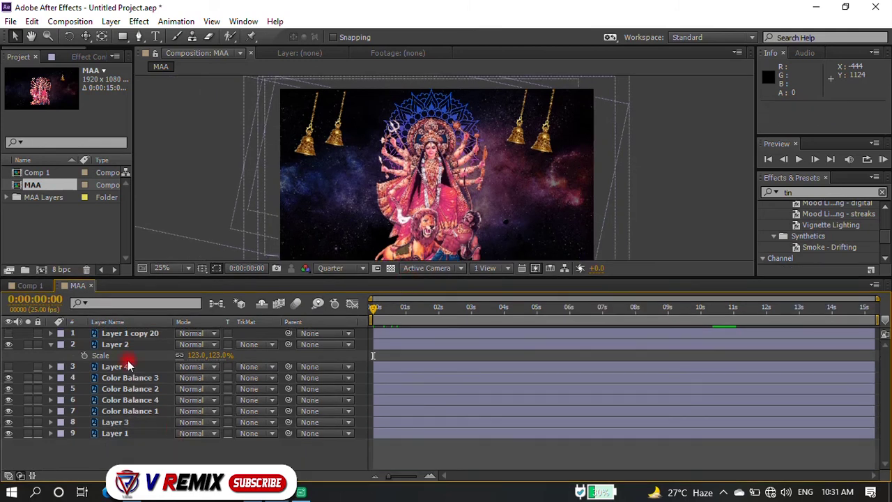
left_click(127, 348)
key("p")
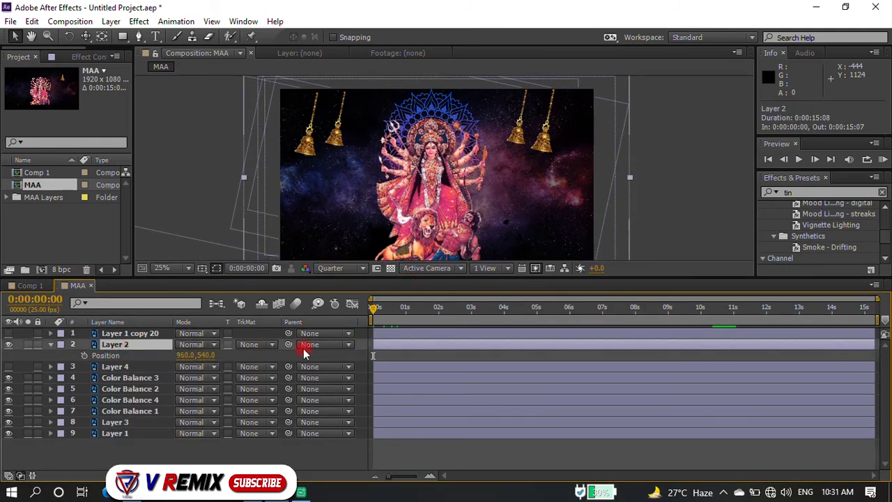
mouse_move(203, 355)
left_mouse_down()
mouse_move(610, 332)
mouse_move(652, 340)
left_mouse_up()
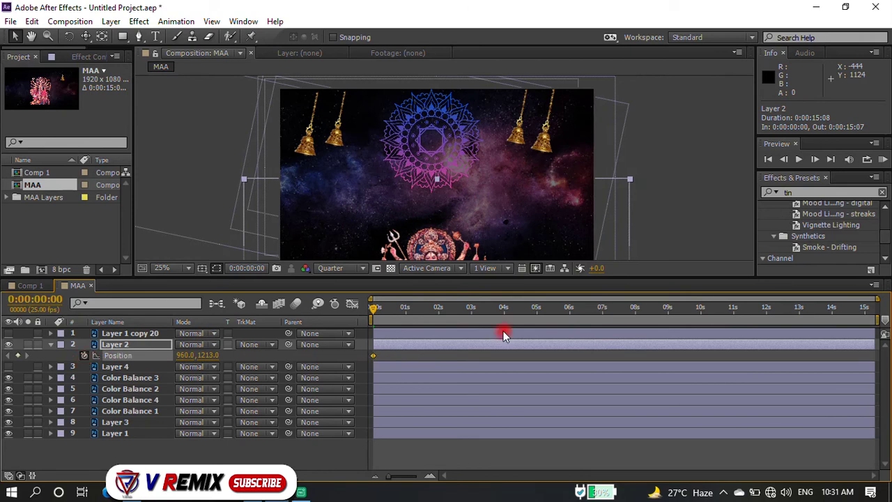
left_click(504, 307)
mouse_move(206, 355)
left_mouse_down()
mouse_move(4, 332)
mouse_move(56, 301)
left_mouse_up()
left_click_drag(208, 361, 96, 356)
left_click(806, 306)
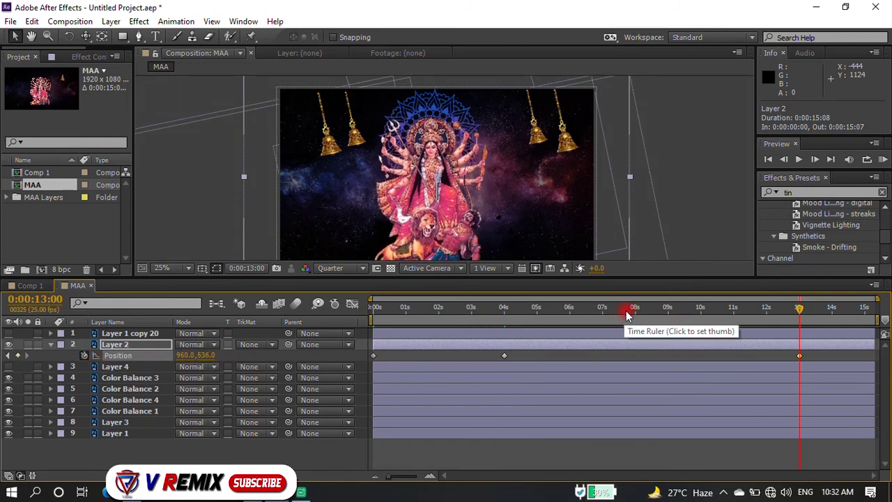
left_click_drag(613, 308, 301, 344)
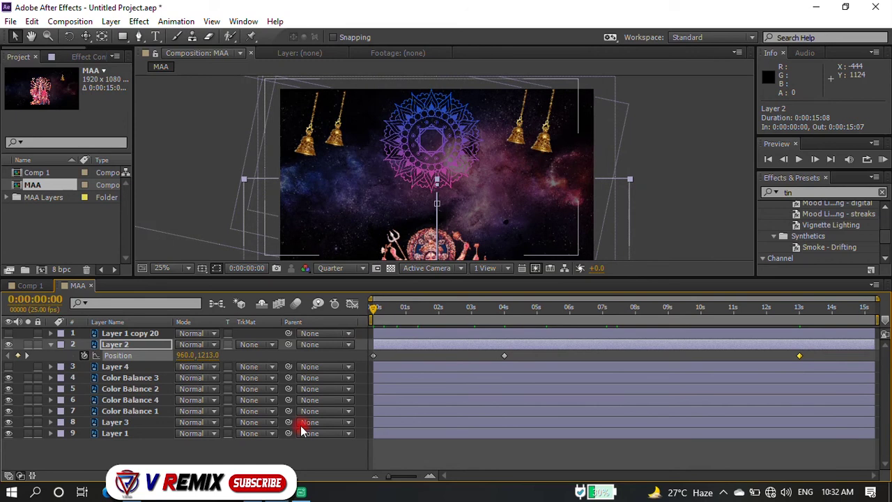
- Parent the Color Balance 2 bell layer to Layer 2 and scrub to check the motion
left_click_drag(288, 421, 330, 310)
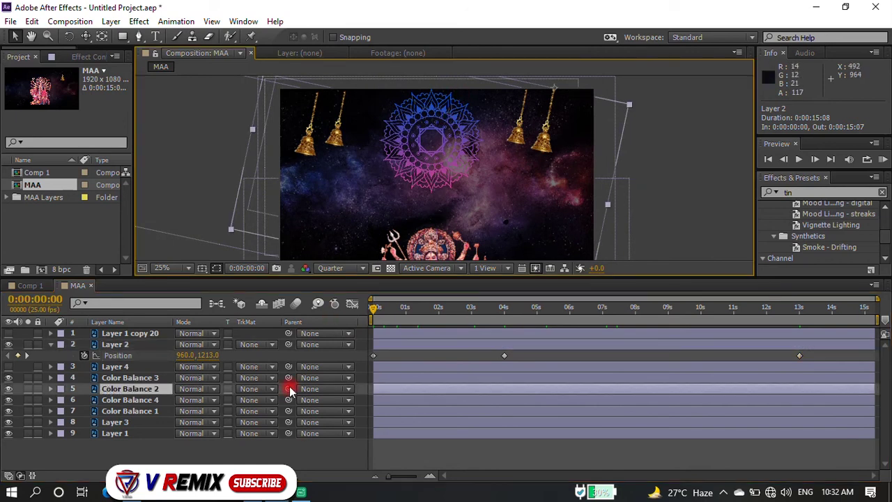
left_click_drag(289, 388, 133, 343)
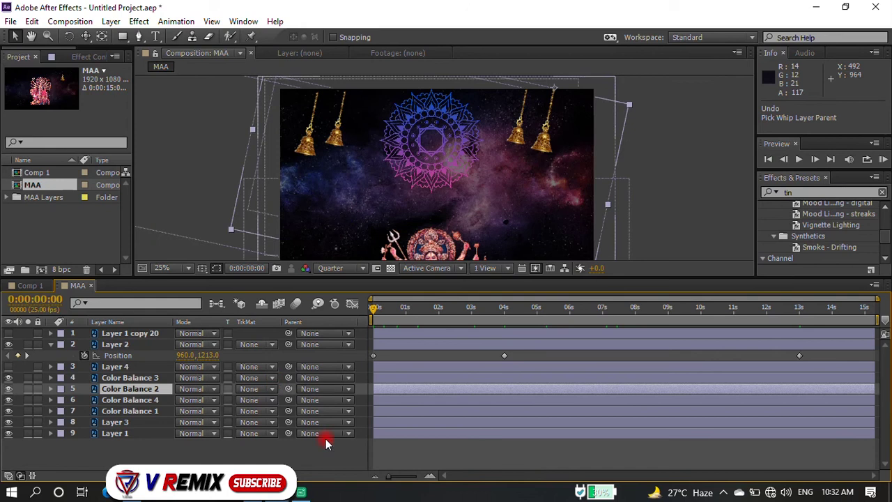
key("ctrl+z")
left_click_drag(288, 388, 133, 344)
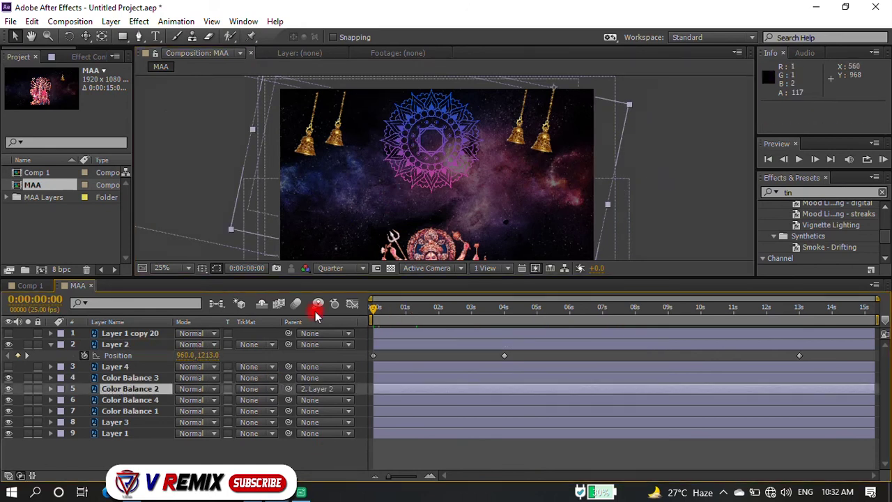
left_click_drag(374, 308, 593, 318)
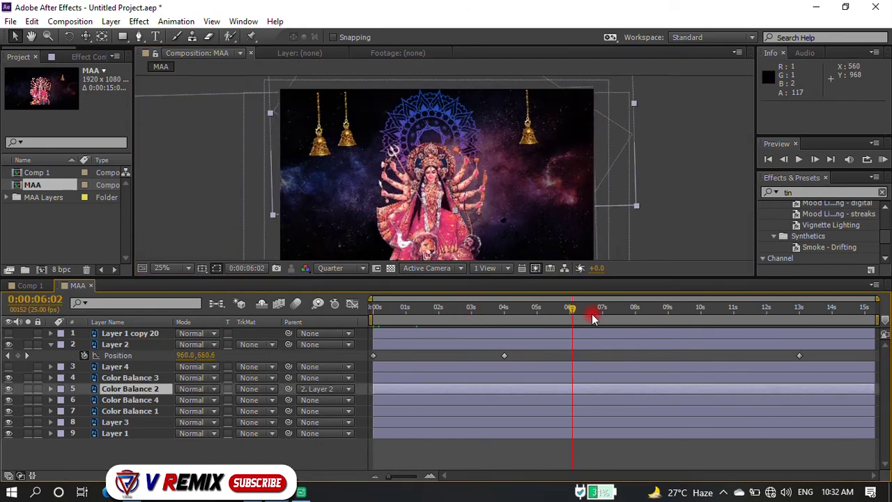
- Undo the bell's parenting, toggle the bell layers' visibility, and link mandala Layer 3 to Layer 2
key("ctrl+z")
key("Home")
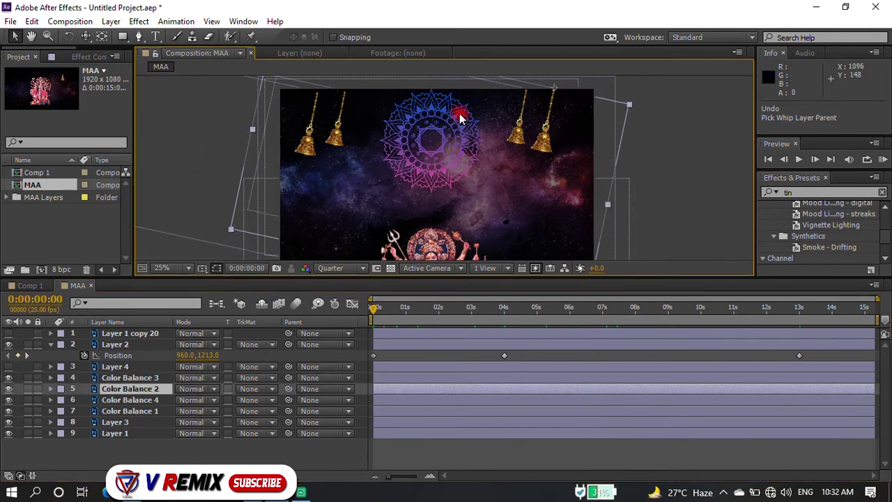
left_click(157, 463)
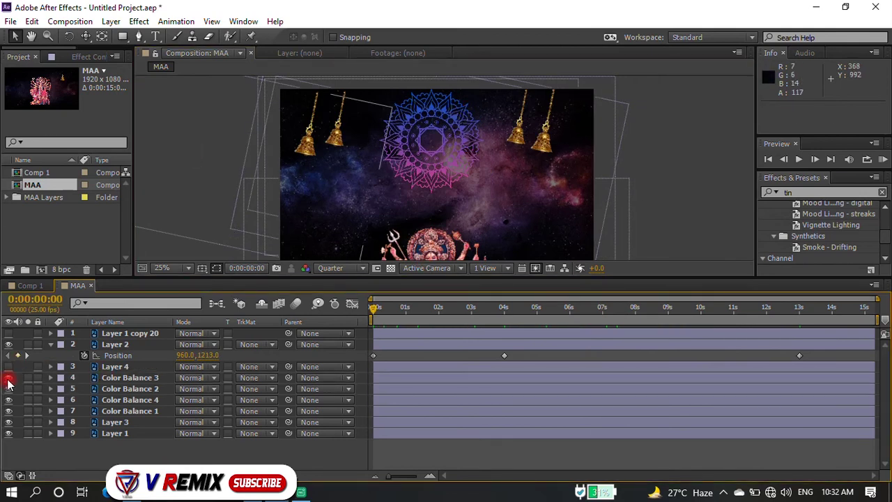
left_click_drag(8, 383, 8, 411)
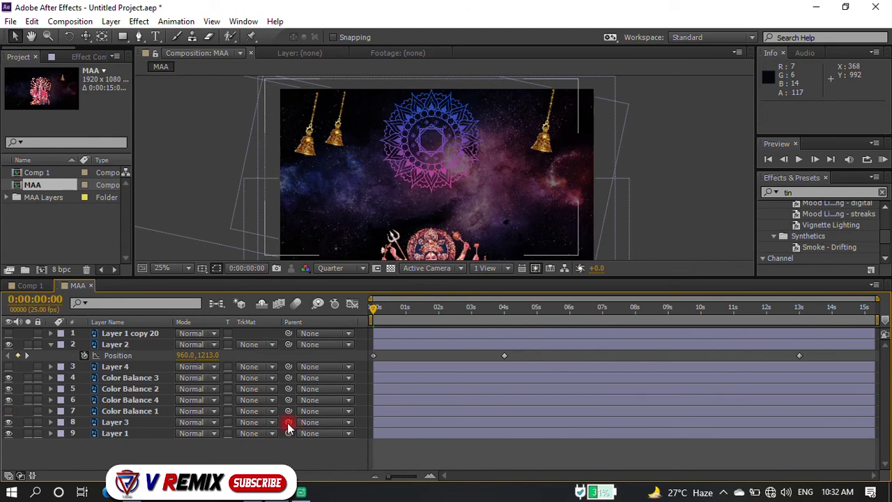
left_click_drag(288, 422, 126, 344)
mouse_move(391, 307)
left_mouse_down()
mouse_move(371, 312)
mouse_move(450, 314)
mouse_move(301, 331)
left_mouse_up()
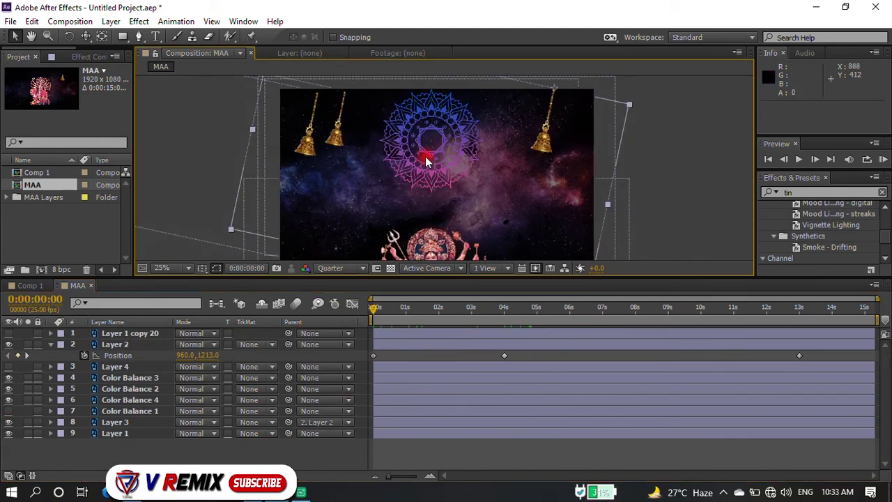
- Lower the mandala Layer 3 to about Y 341.7, nudged slightly left, behind the goddess
left_click(115, 422)
key("p")
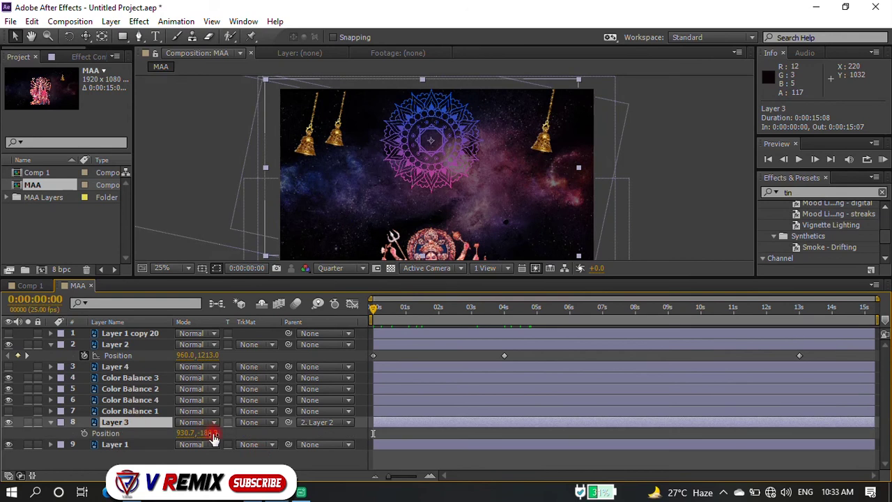
left_click_drag(213, 436, 577, 419)
left_click_drag(187, 431, 182, 432)
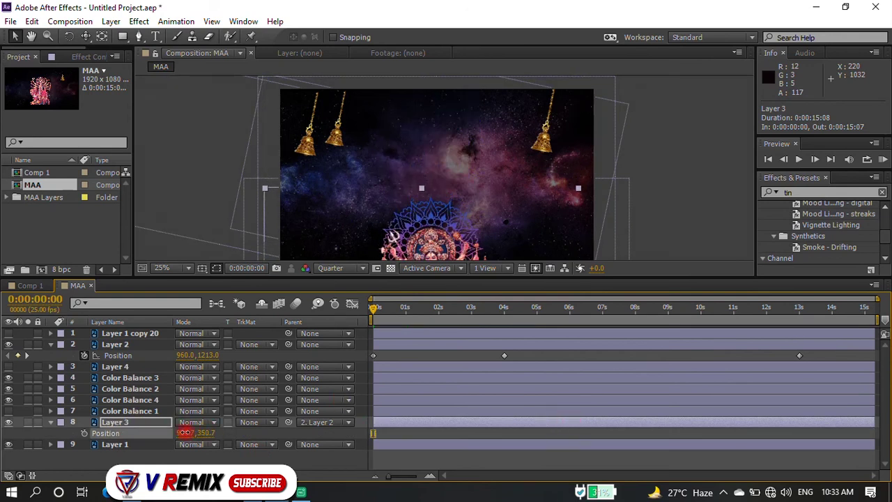
key("space")
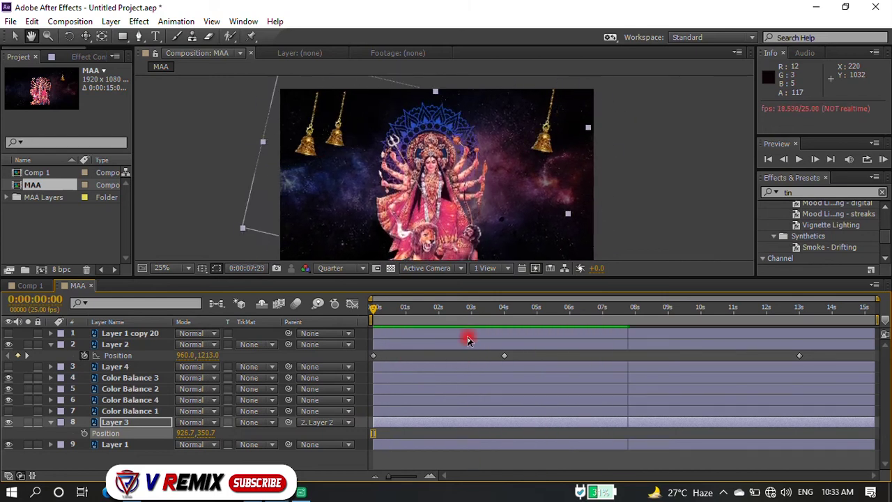
- Apply Easy Ease to Layer 2's position keyframes and show the शुभ नवरात्रि title text
mouse_move(838, 352)
left_mouse_down()
mouse_move(495, 372)
mouse_move(364, 353)
left_mouse_up()
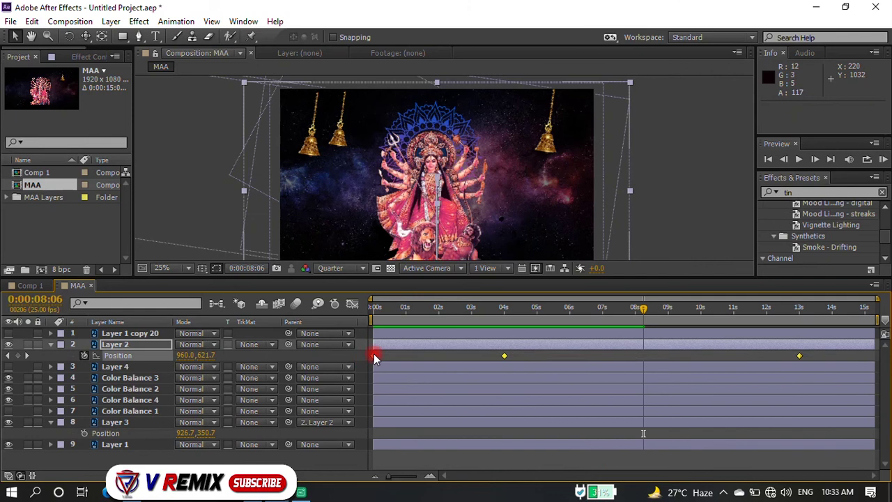
right_click(374, 355)
mouse_move(488, 344)
left_click(600, 376)
key("space")
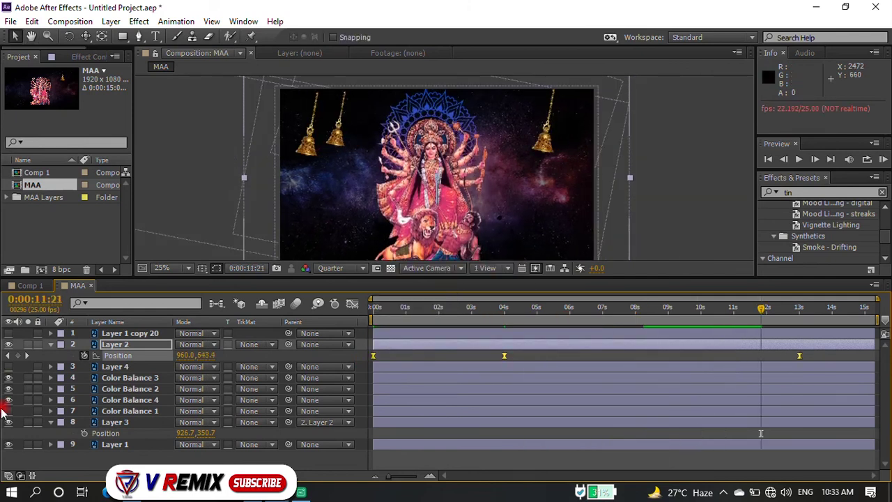
left_click(642, 186)
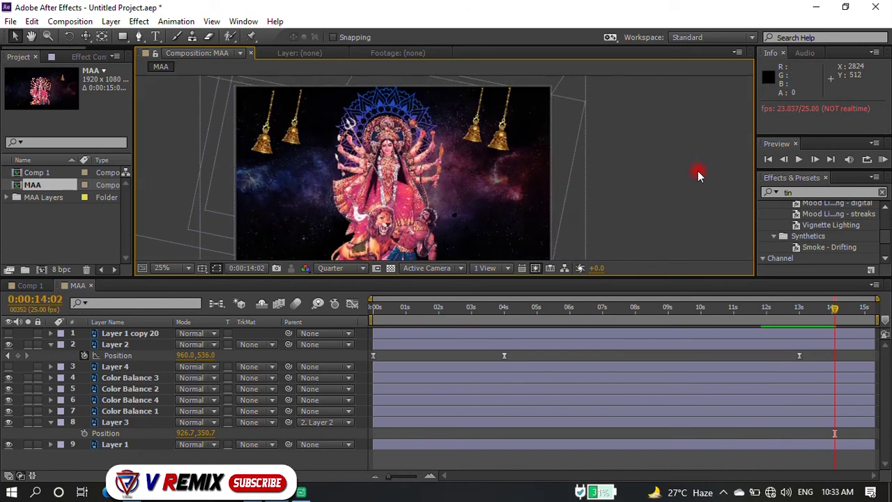
left_click(8, 367)
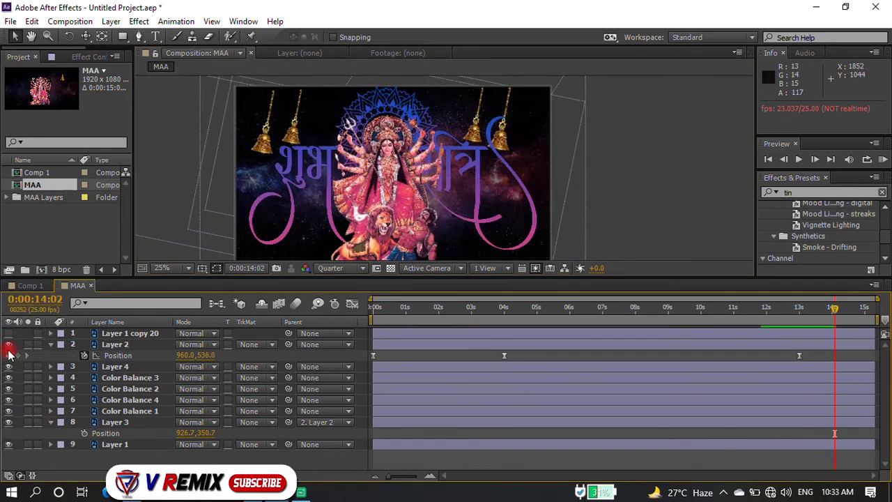
- Key the dancers layer's Position Y at 527 at 0s and 564 at 1s
left_click_drag(391, 306, 318, 304)
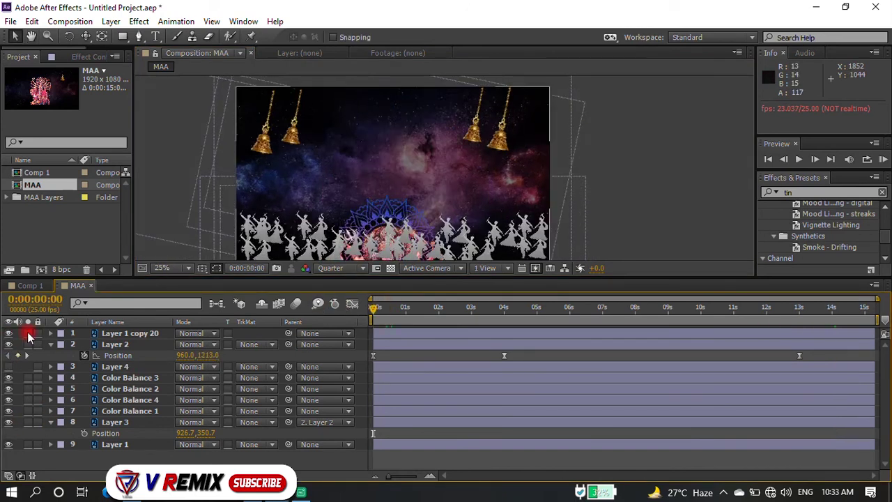
left_click(110, 334)
key("p")
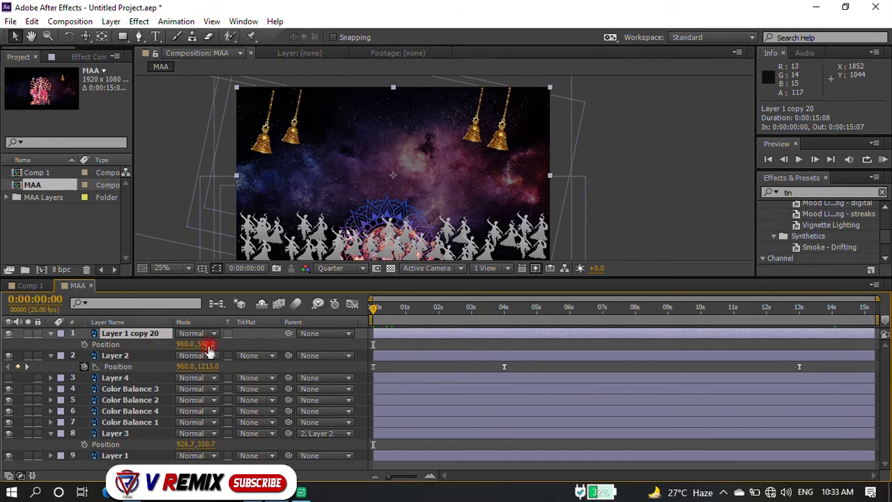
left_click_drag(209, 351, 179, 346)
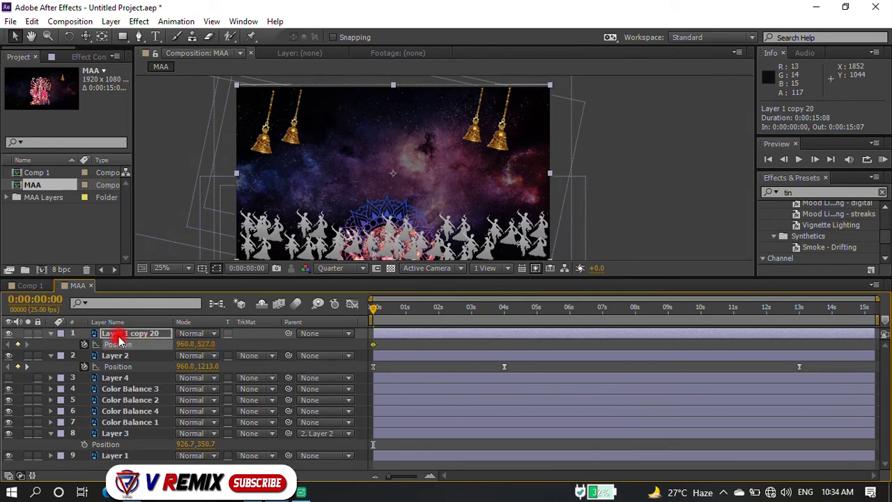
left_click(405, 309)
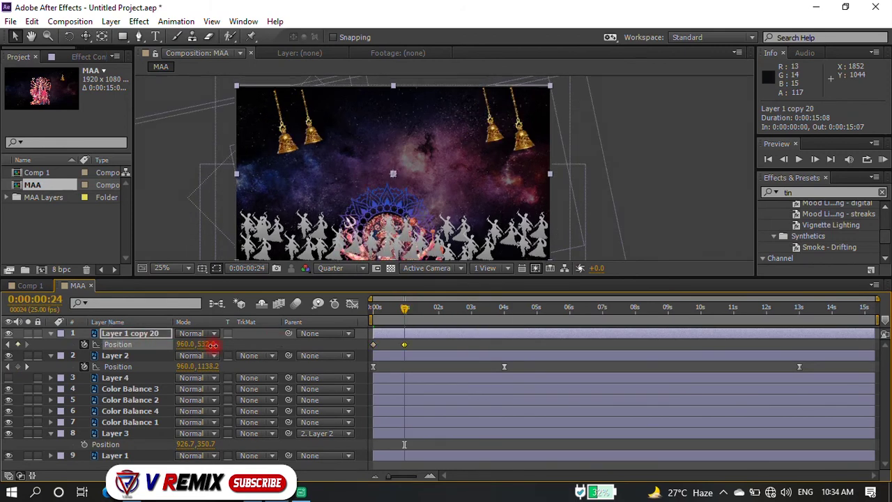
mouse_move(207, 347)
left_mouse_down()
mouse_move(220, 346)
mouse_move(206, 346)
left_mouse_up()
- Copy the keyframe pair and paste it every 2 seconds through 14 seconds, then preview
left_click_drag(420, 340, 368, 350)
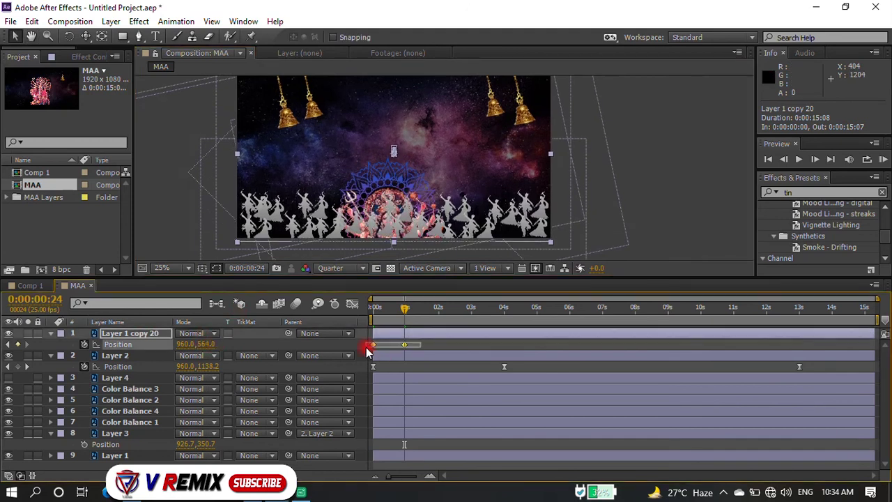
key("ctrl+c")
left_click(437, 307)
key("ctrl+v")
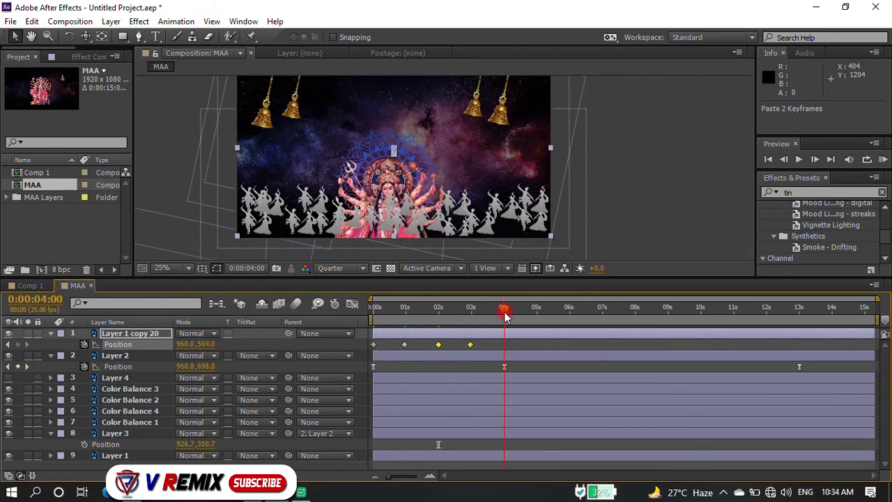
key("ctrl+v")
left_click(569, 310)
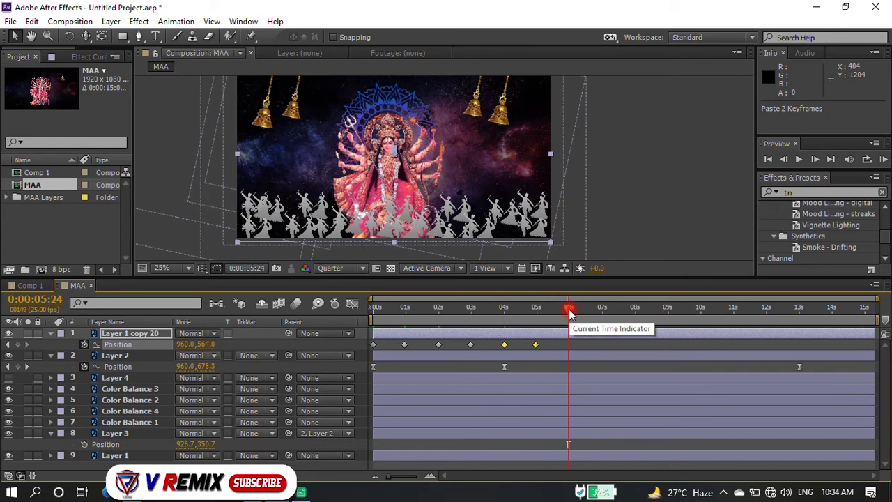
key("ctrl+v")
left_click(634, 310)
key("ctrl+v")
left_click(698, 310)
key("ctrl+v")
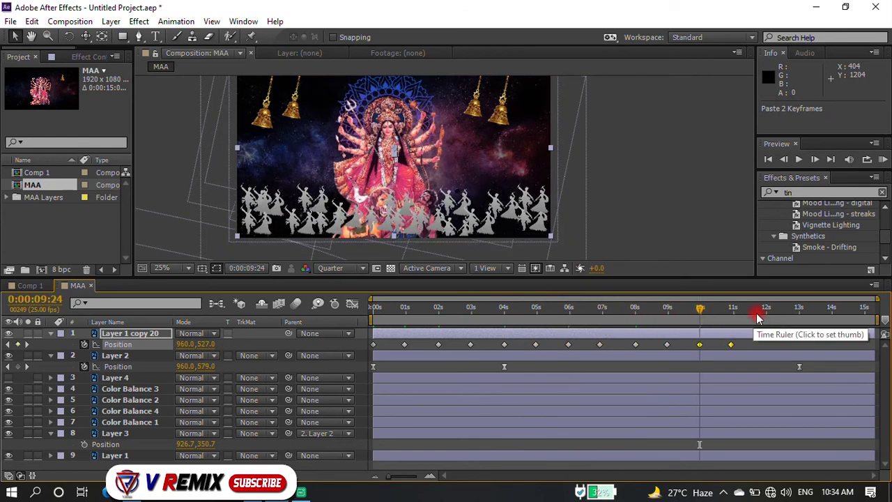
left_click(765, 310)
key("ctrl+v")
left_click(831, 310)
key("ctrl+v")
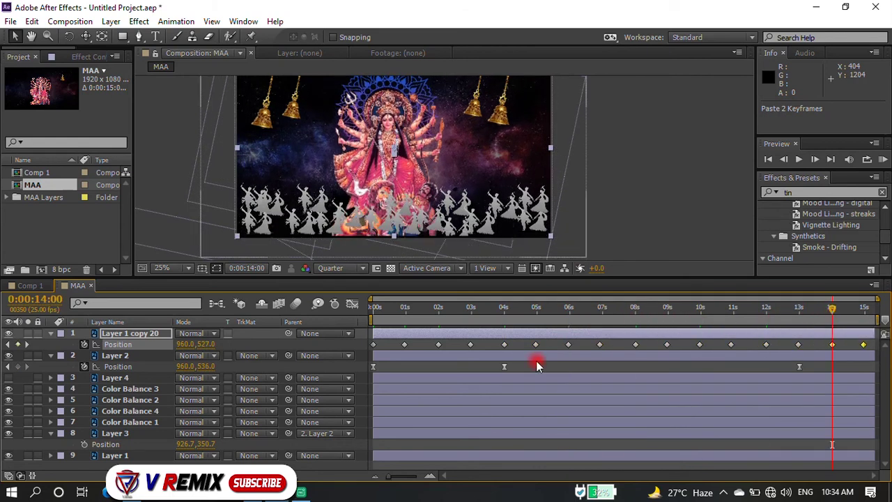
key("KP_0")
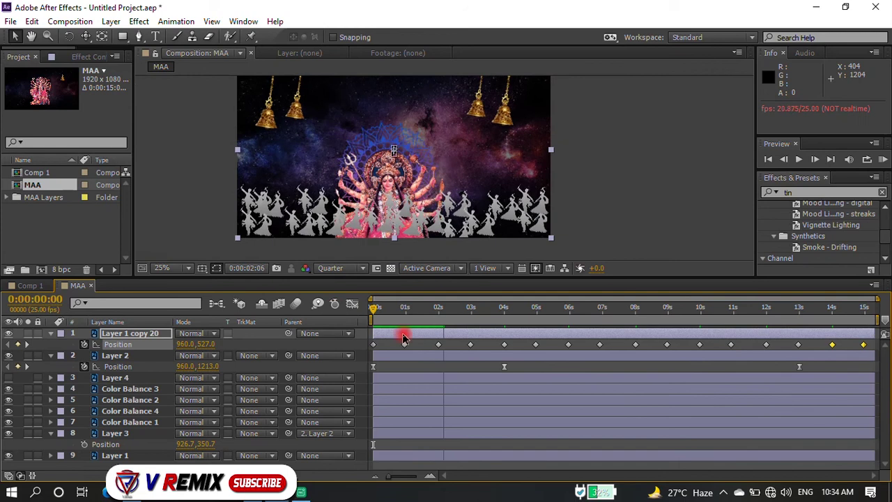
- Ease all the dancers' Position keyframes with F9 and collapse the layer's properties
left_click_drag(829, 354, 389, 349)
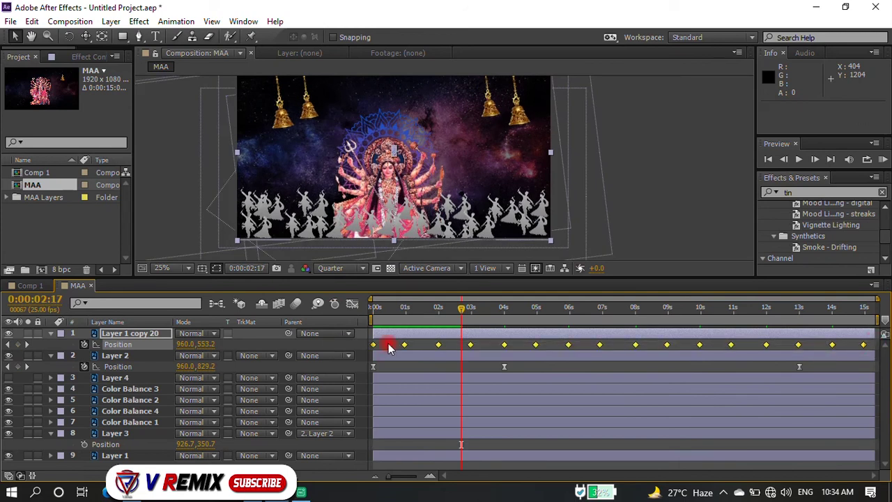
key("F9")
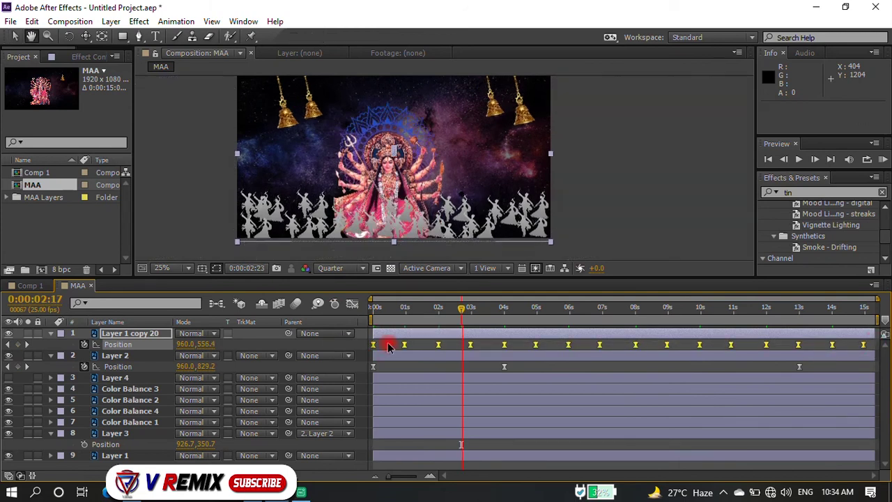
key("KP_0")
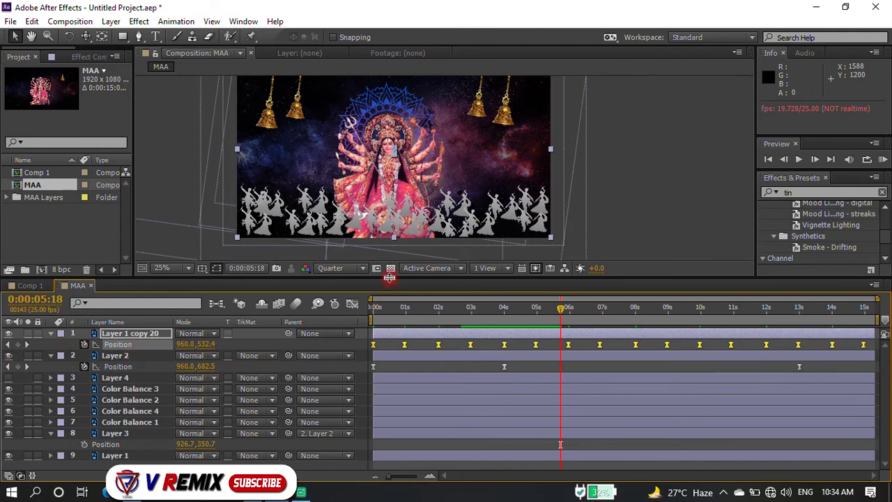
left_click_drag(389, 277, 391, 253)
left_click(254, 456)
- Import the Fog - 46679 clip plus both smoke clips, including Smoke - 36098, into the project
left_click(50, 409)
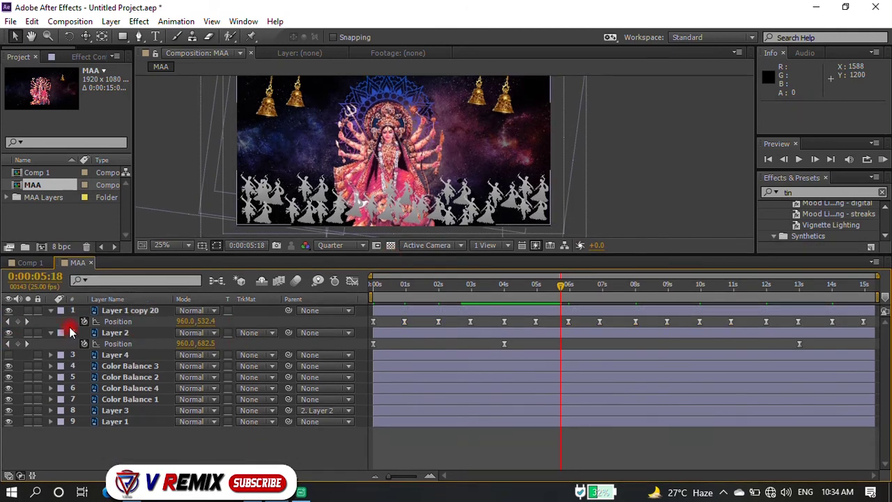
left_click(51, 332)
left_click(50, 310)
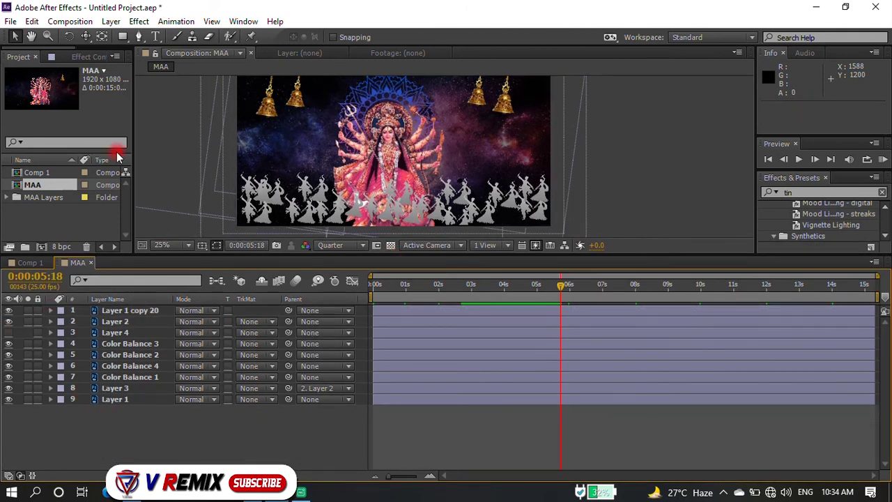
double_click(60, 205)
left_click(308, 159)
scroll(313, 202, "down", 5)
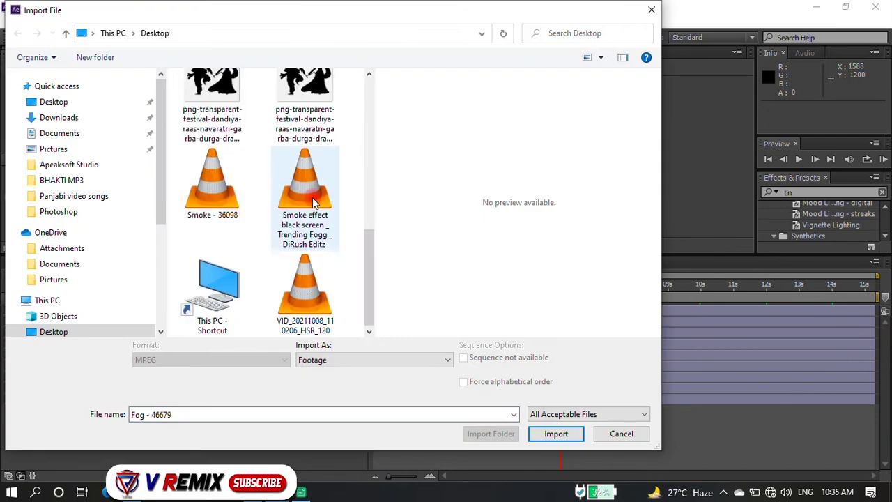
left_click(209, 189, "shift")
left_click(233, 189)
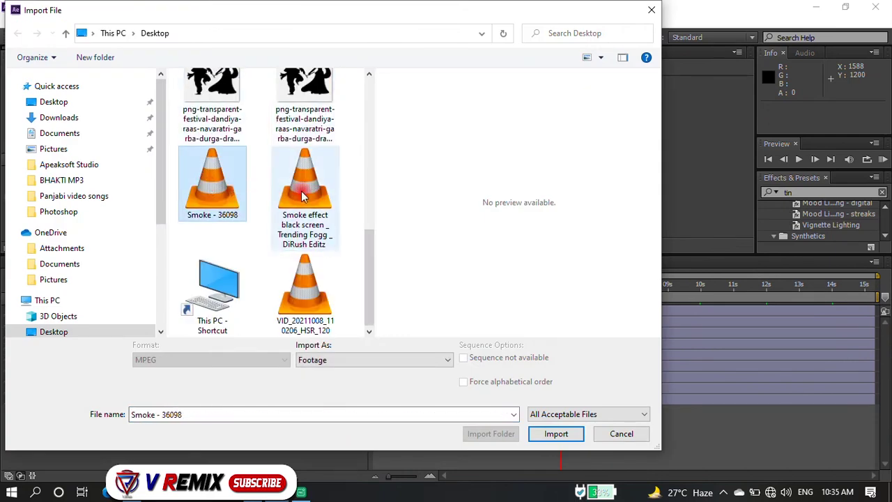
left_click(306, 195, "ctrl")
scroll(306, 195, "up", 5)
left_click(301, 171)
scroll(297, 195, "down", 5)
left_click(297, 193, "ctrl")
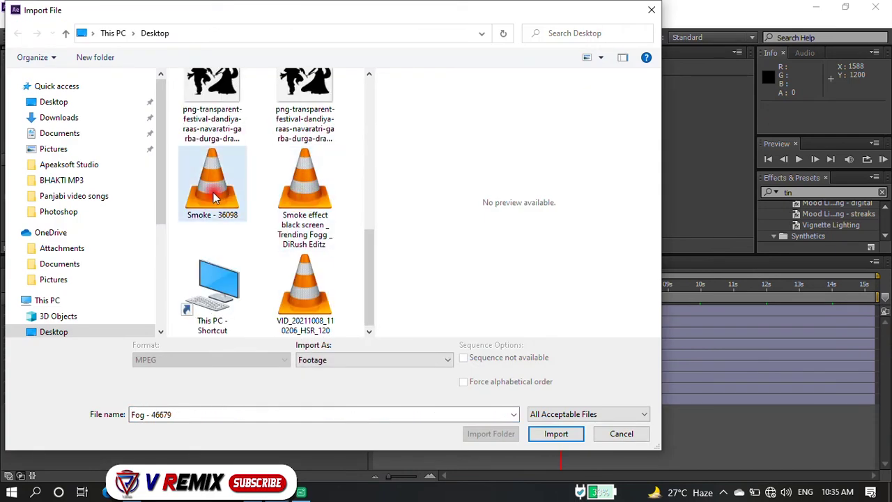
left_click(213, 193, "ctrl")
left_click(556, 433)
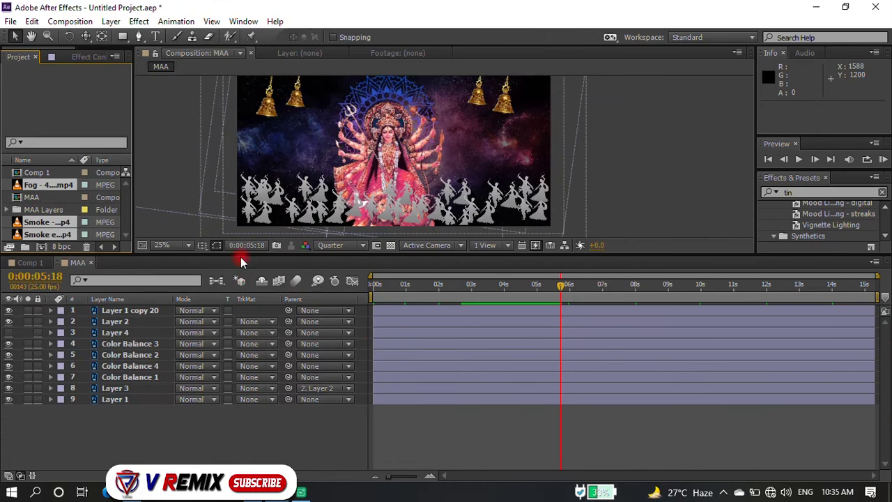
- Add Fog - 46679 as the bottom layer of MAA and preview it
left_click_drag(241, 255, 248, 294)
left_click(78, 256)
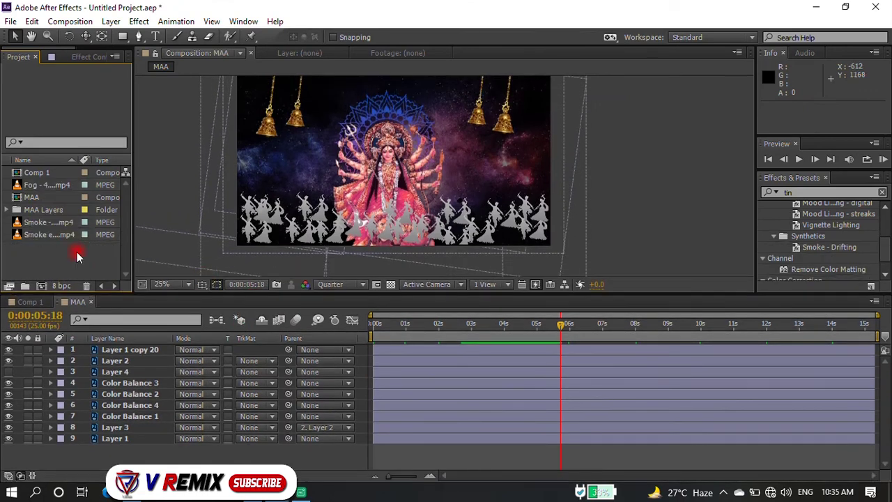
left_click(47, 186)
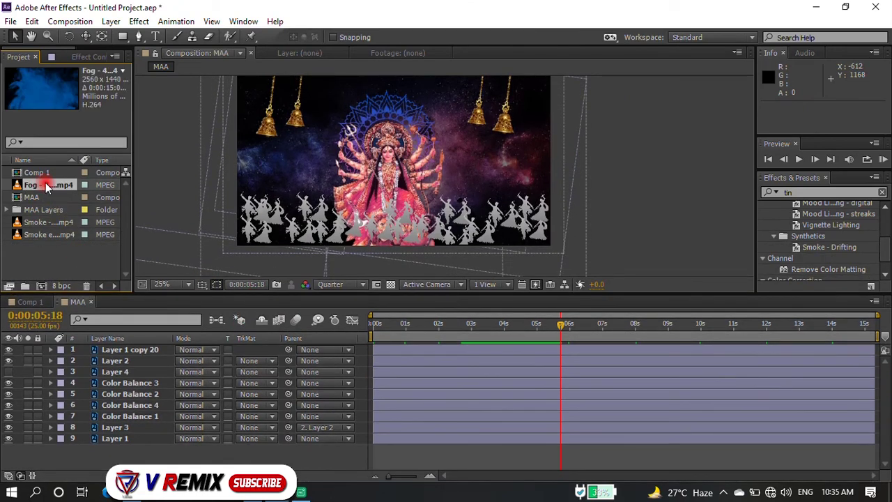
left_click_drag(47, 187, 80, 446)
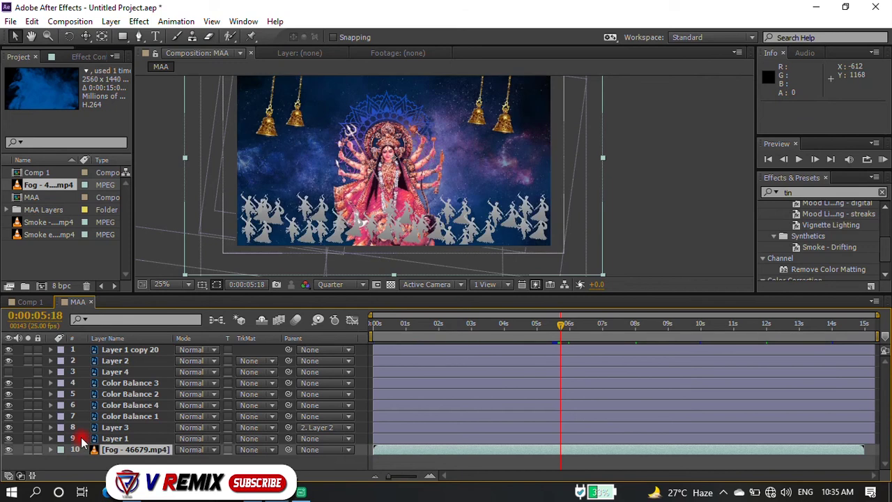
key("space")
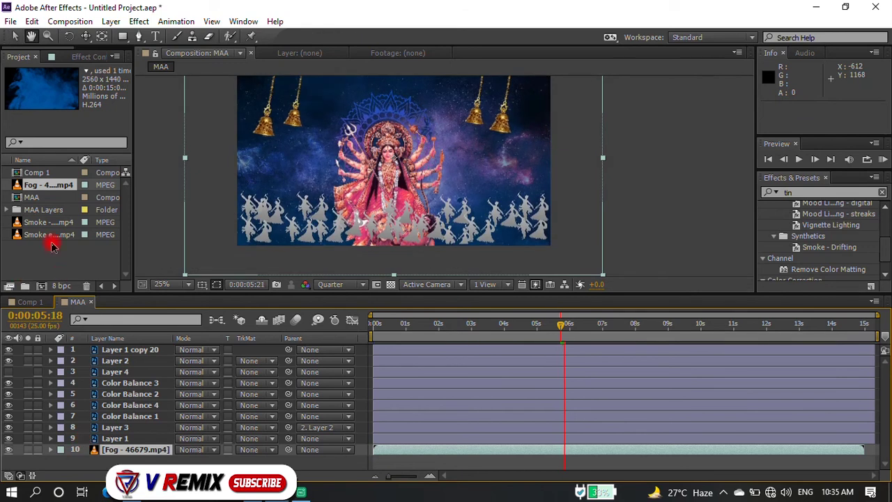
key("space")
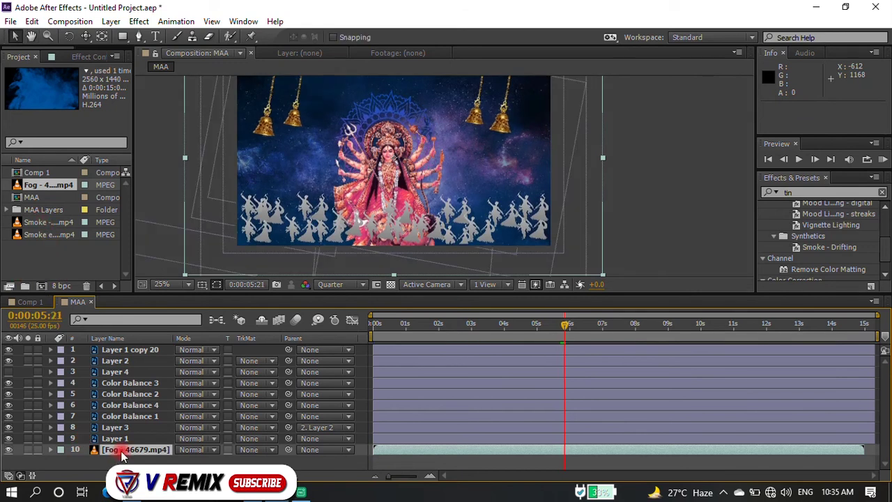
left_click(39, 236)
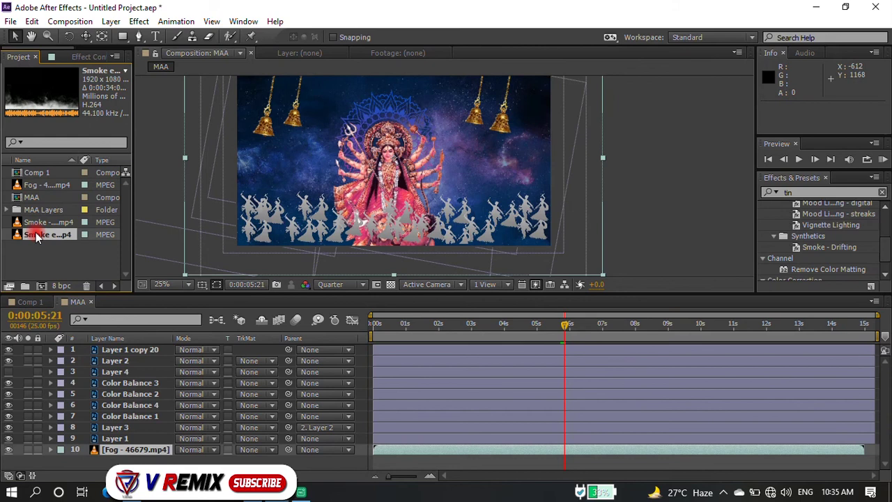
- Add the first smoke clip to MAA with Screen blending mode
left_click(39, 226)
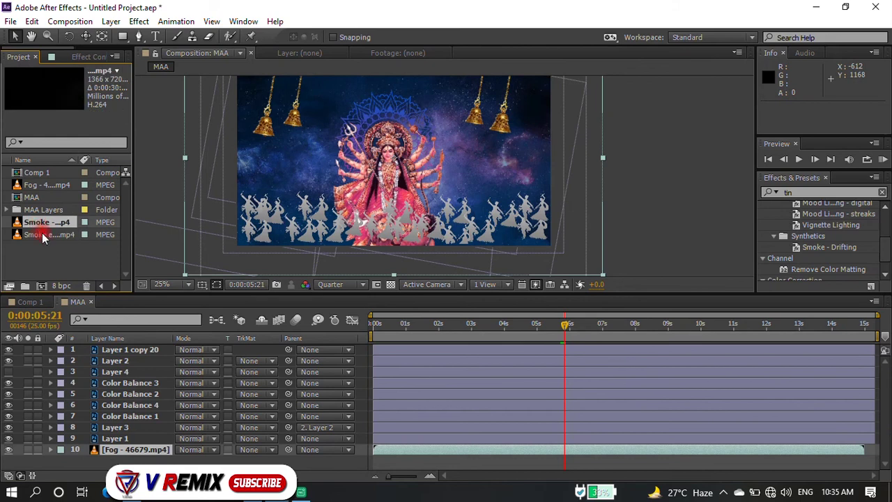
left_click_drag(42, 237, 102, 350)
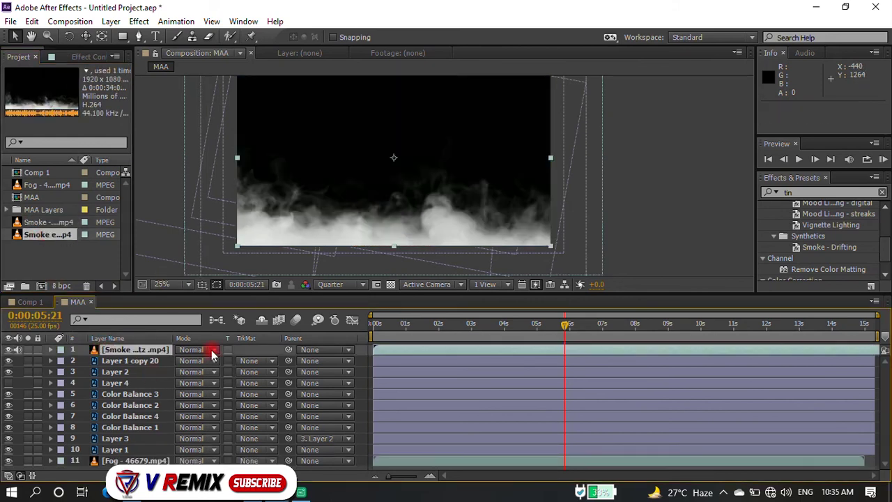
left_click(212, 352)
left_click(258, 220)
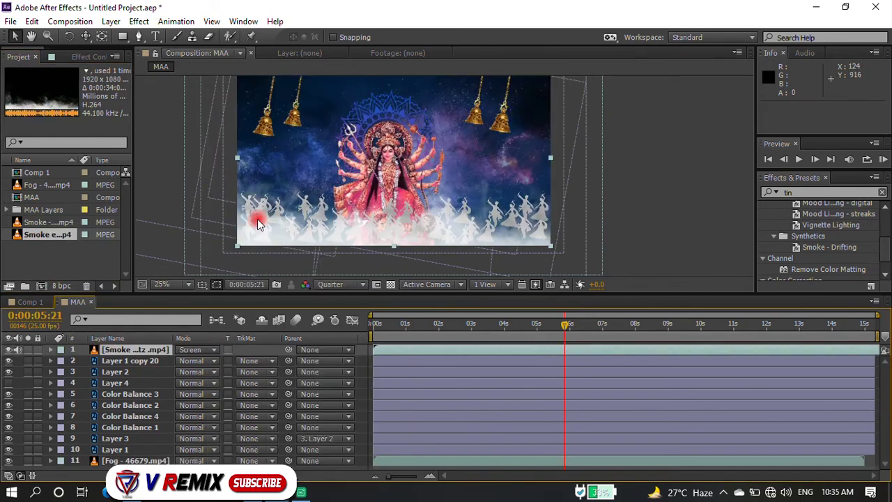
key("space")
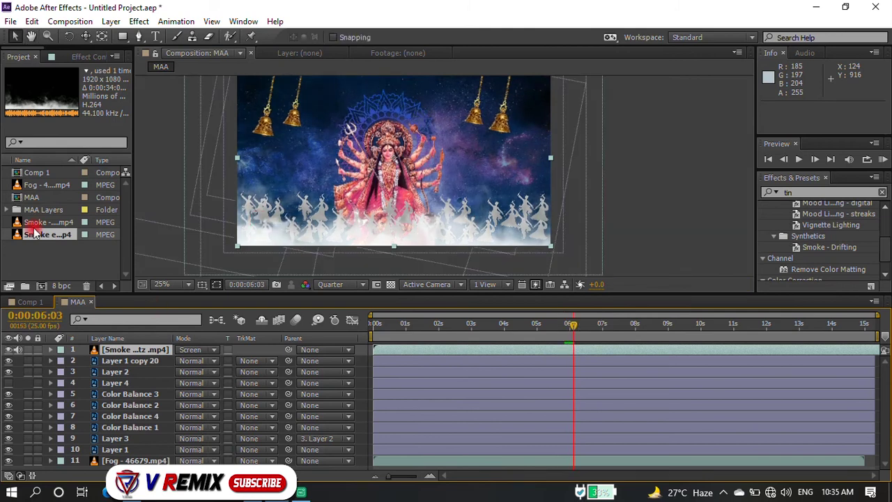
- Add the second smoke clip, scale it to fill the frame, and set it to Screen
left_click_drag(33, 224, 115, 348)
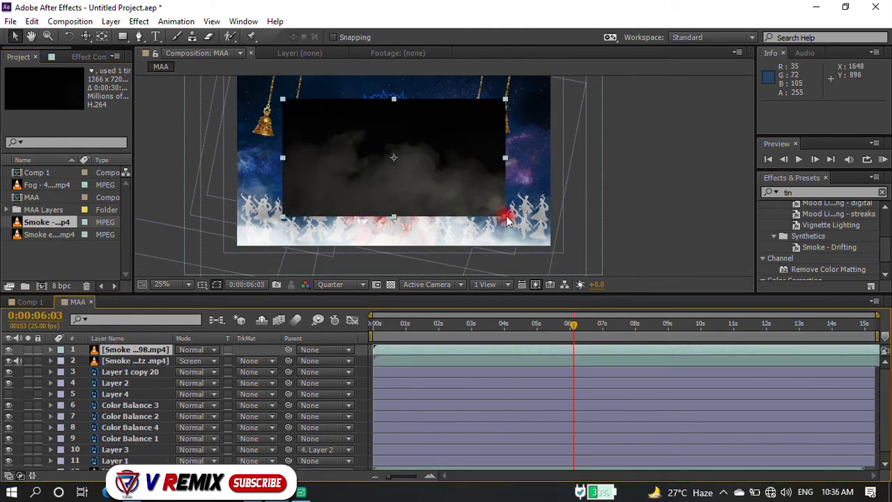
left_click_drag(503, 218, 557, 244)
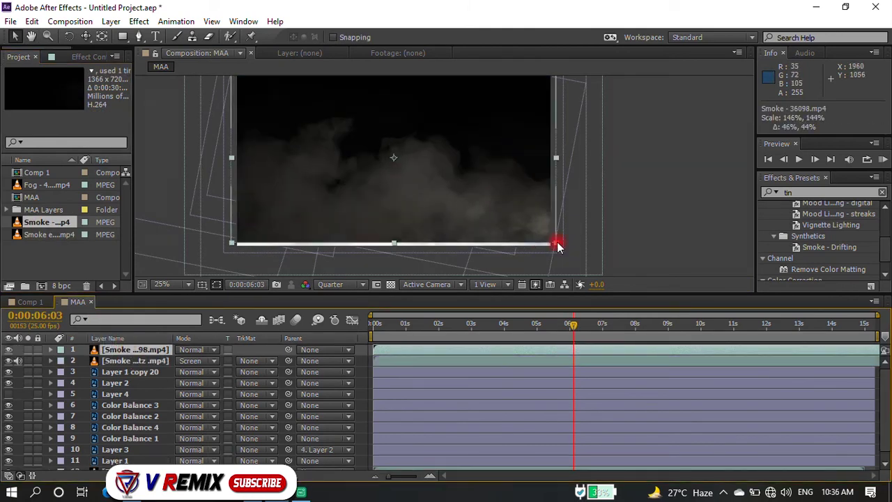
left_click(215, 352)
left_click(251, 223)
key("space")
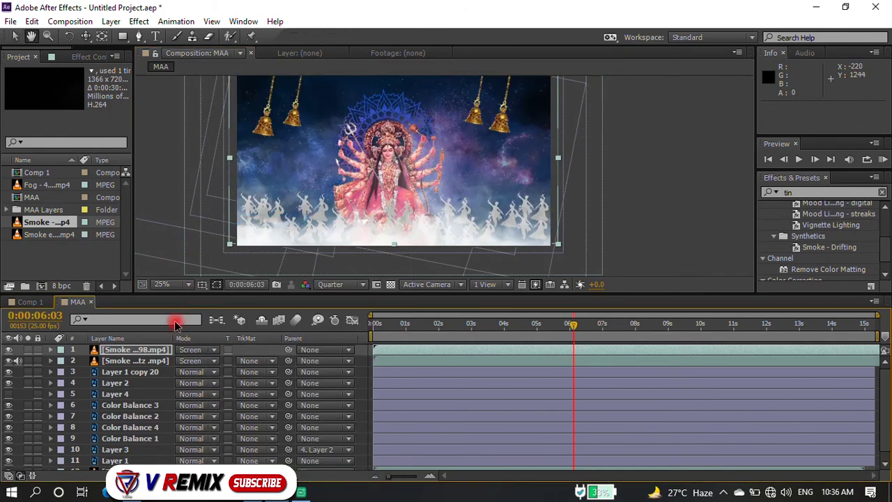
left_click(133, 361)
- Apply Tint to the smoke layer with a red Map White colour
left_click(83, 57)
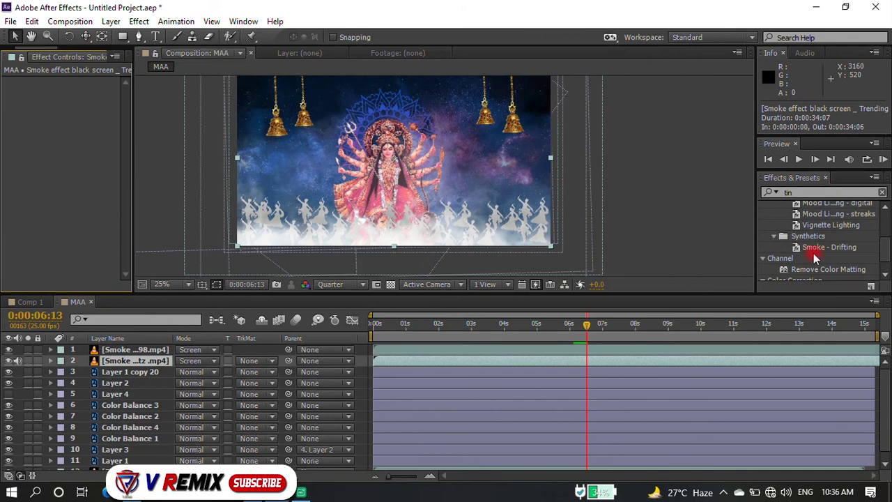
scroll(814, 258, "down", 1)
left_click_drag(797, 274, 160, 358)
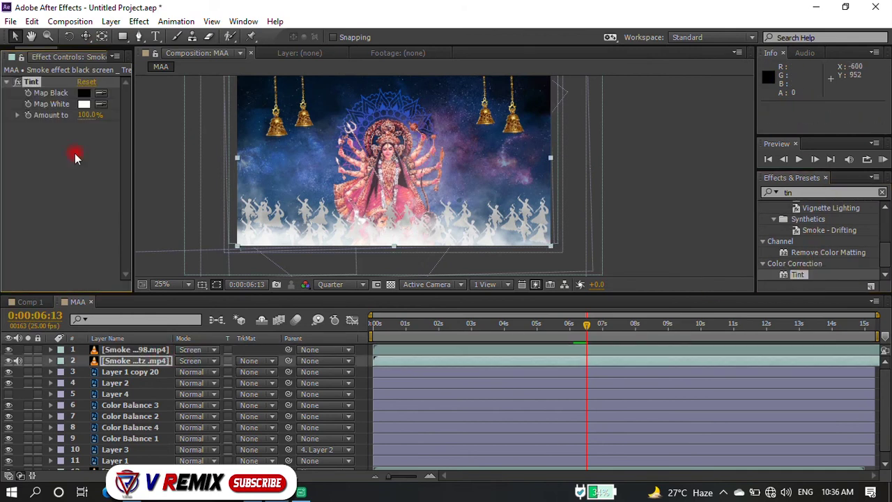
left_click(83, 104)
left_click(462, 212)
left_click(592, 167)
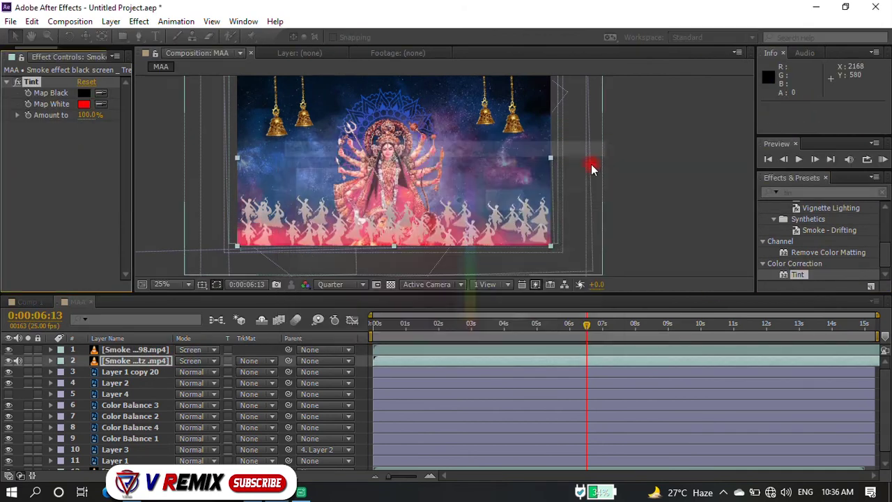
- Duplicate the tinted smoke layer and change its Map White colour to yellow
left_click(124, 359)
key("ctrl+d")
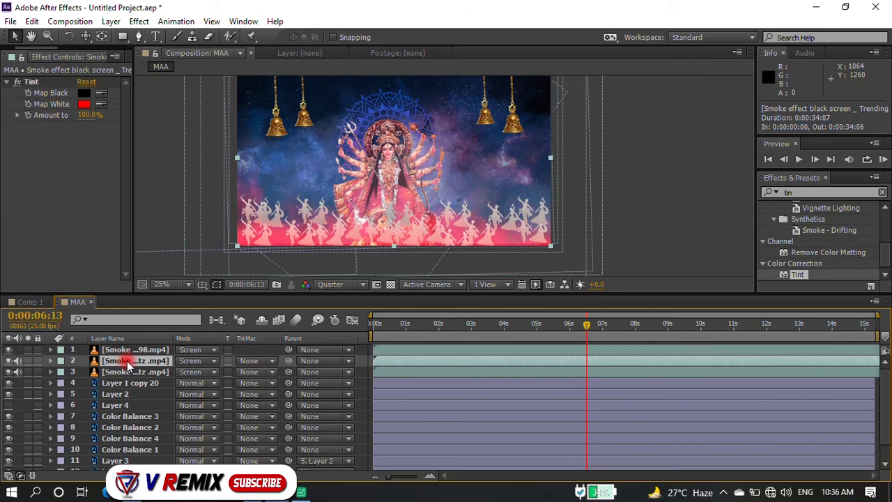
left_click(79, 104)
left_click(474, 306)
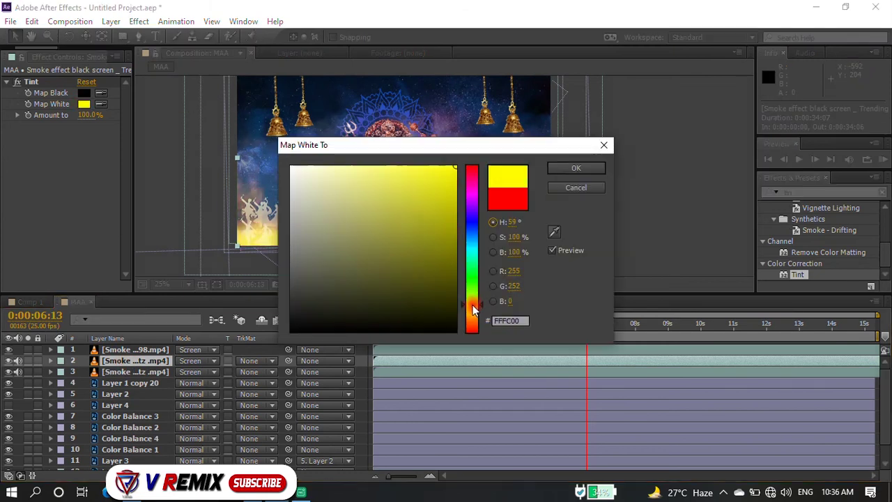
left_click(584, 168)
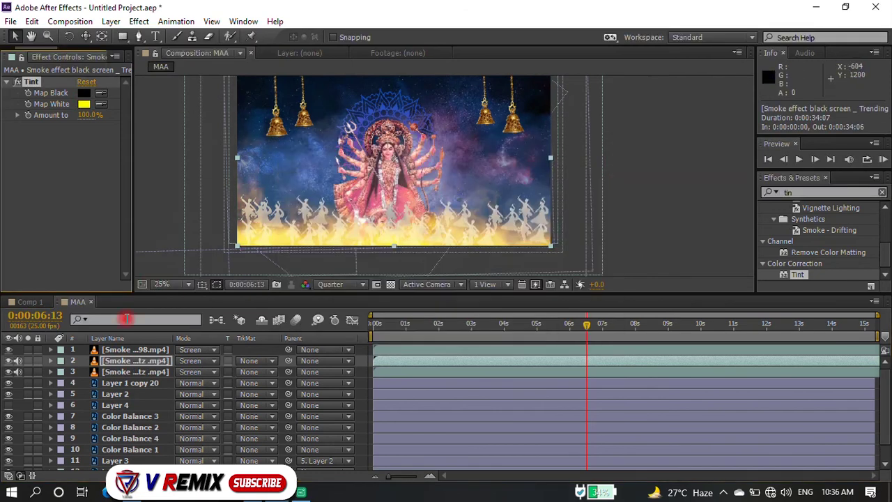
key("ctrl+d")
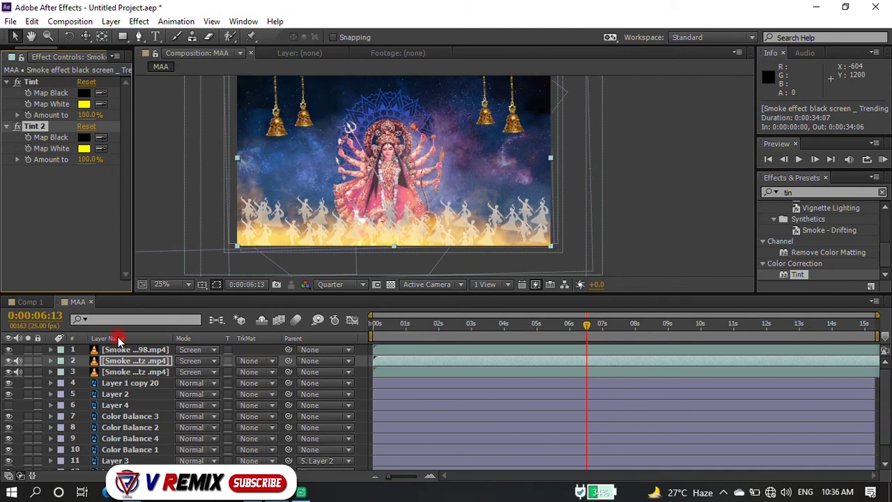
left_click(123, 364)
- Duplicate the smoke layer again, tint it magenta, and preview the pink glow
key("ctrl+s")
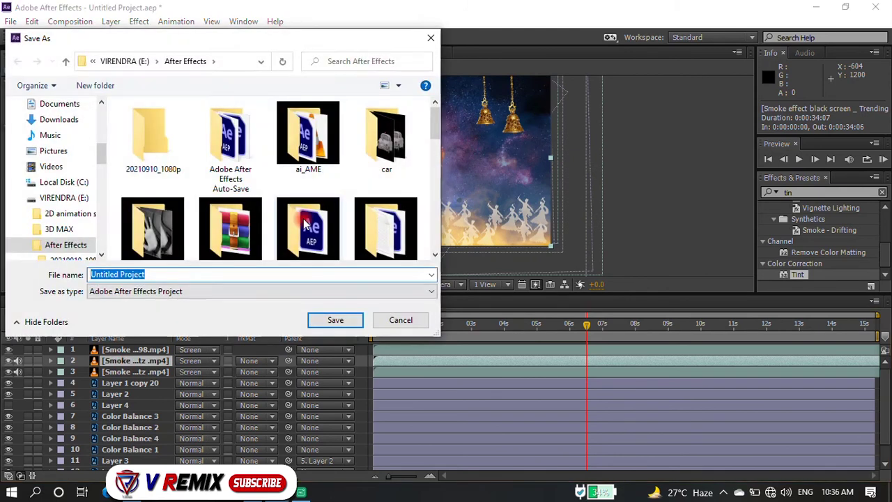
left_click(431, 41)
key("ctrl+d")
left_click(145, 372)
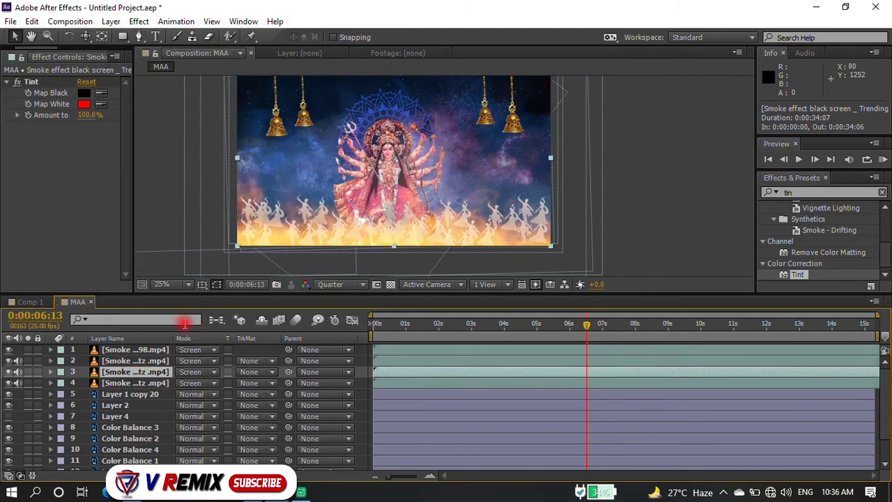
left_click(85, 104)
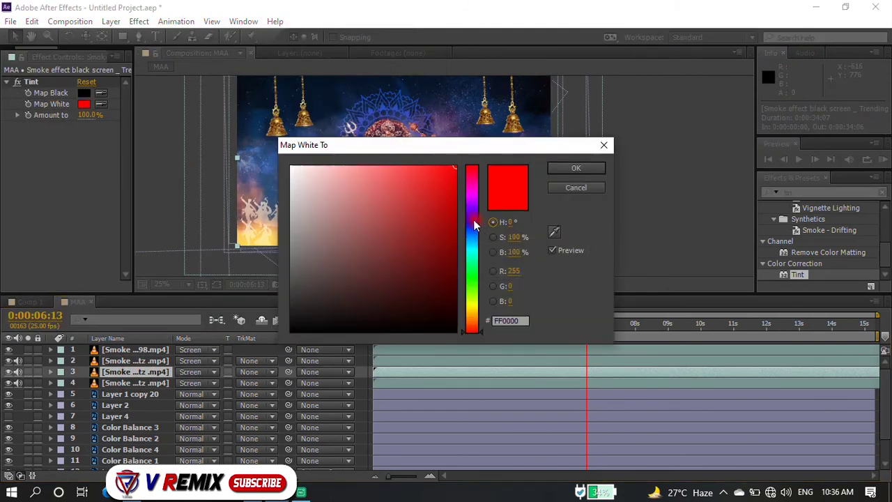
left_click(469, 216)
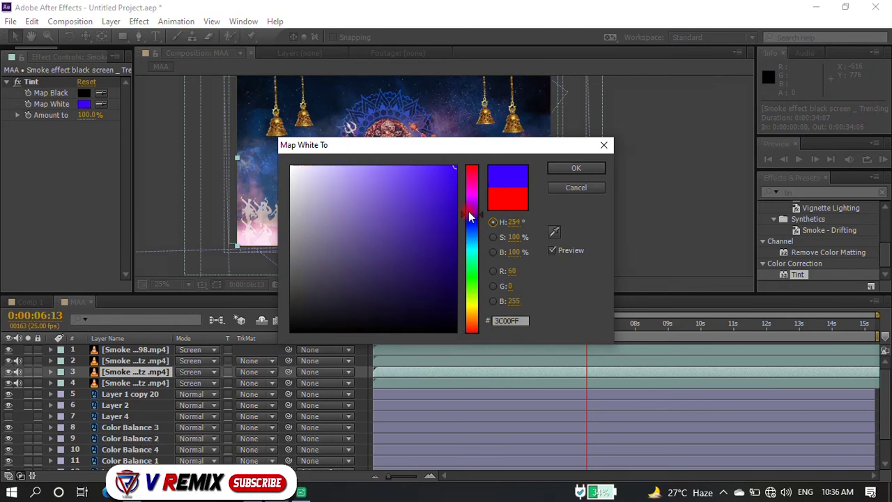
left_click(473, 198)
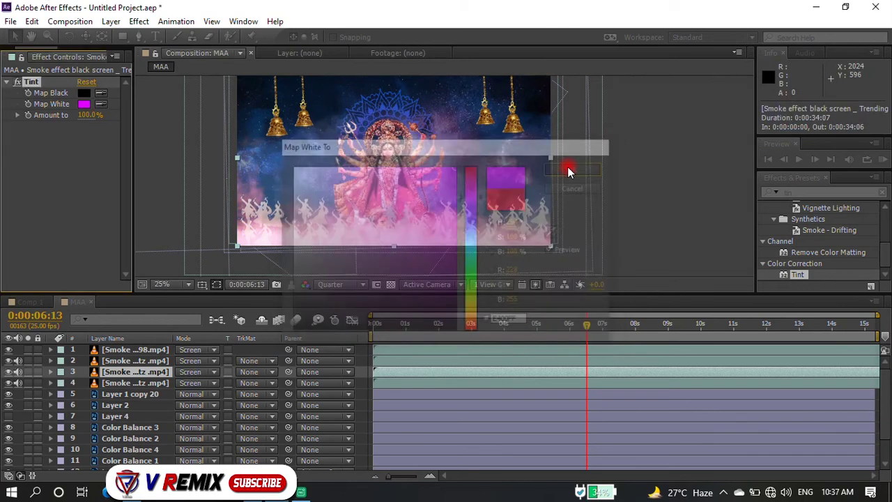
left_click(567, 167)
key("space")
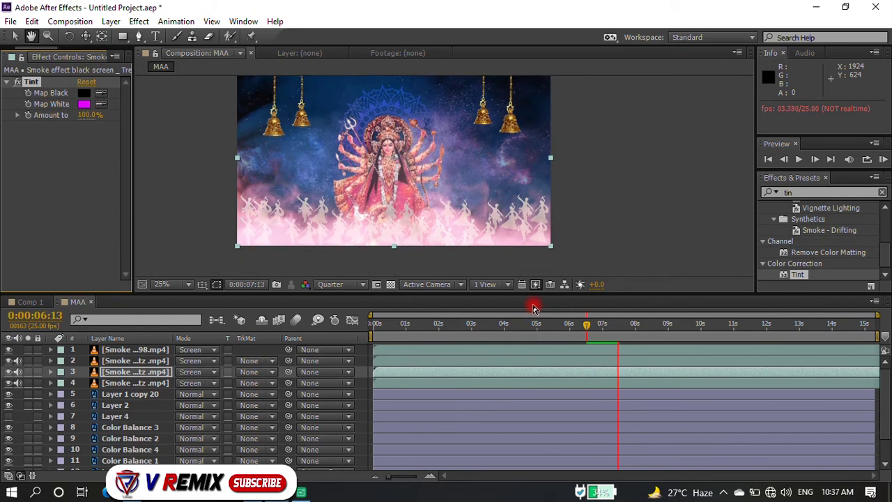
- Duplicate two more smoke layers, including the magenta one, and preview the thickened haze
key("space")
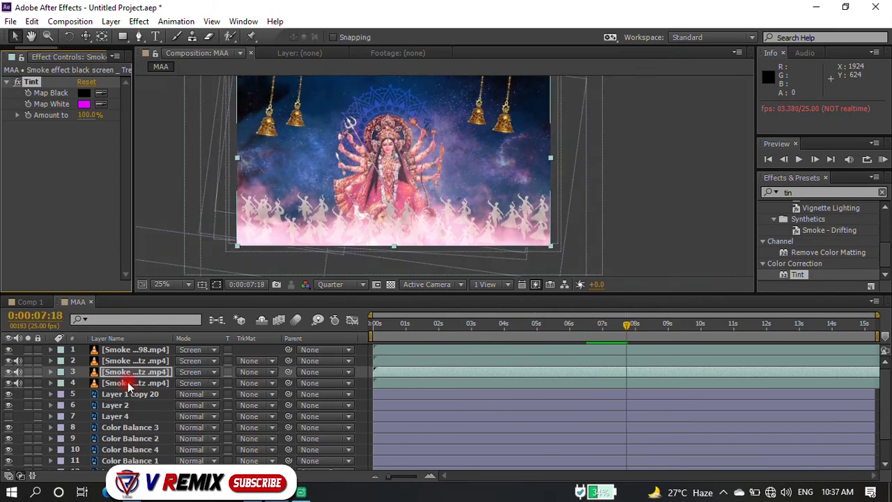
left_click(128, 384)
key("ctrl+d")
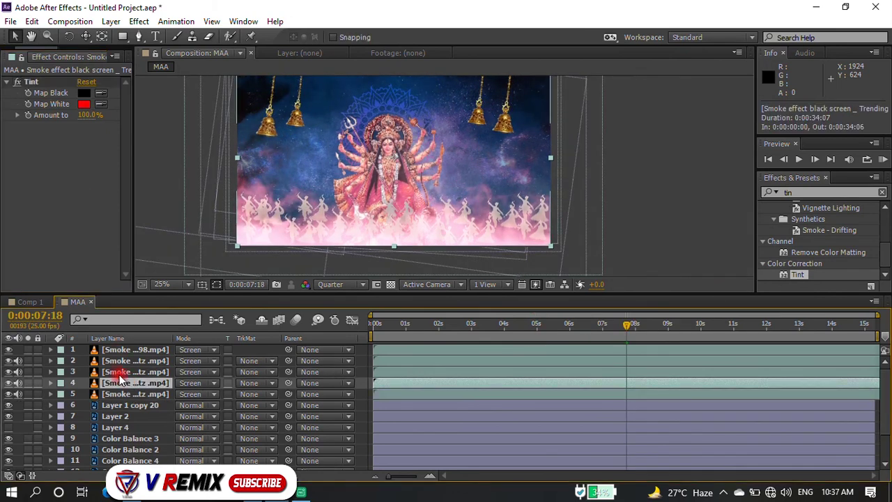
left_click(120, 373)
key("ctrl+d")
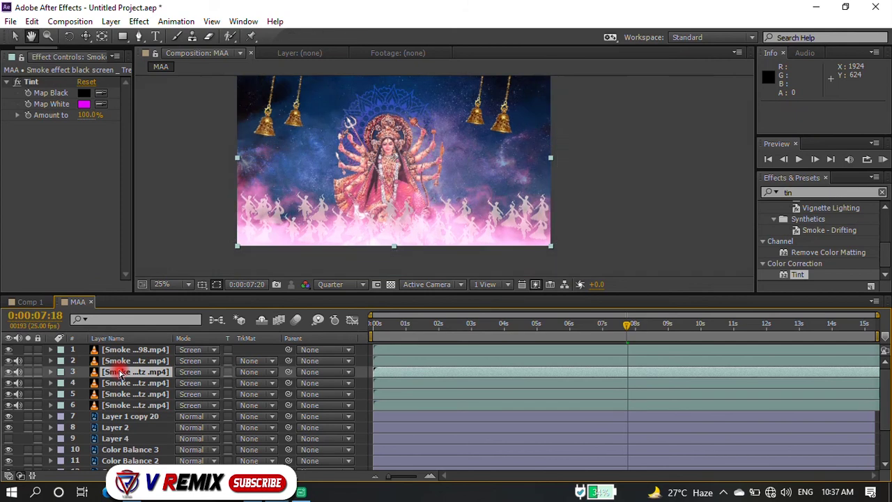
key("space")
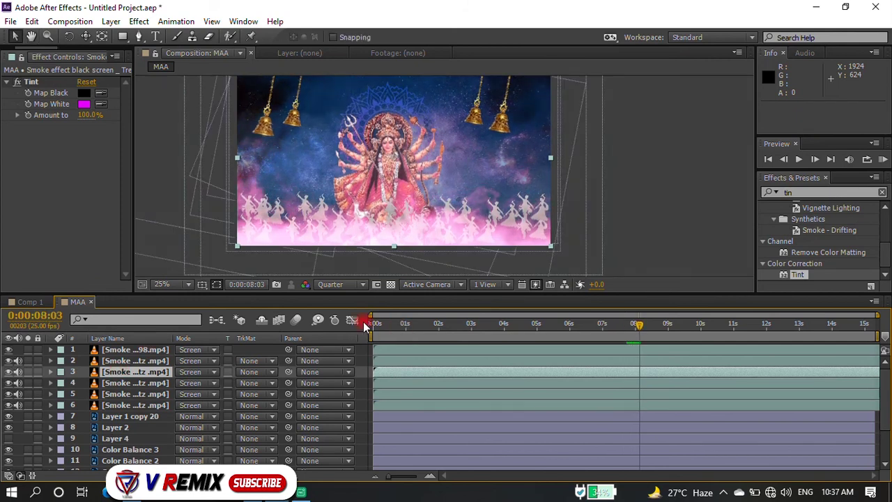
left_click_drag(389, 329, 342, 324)
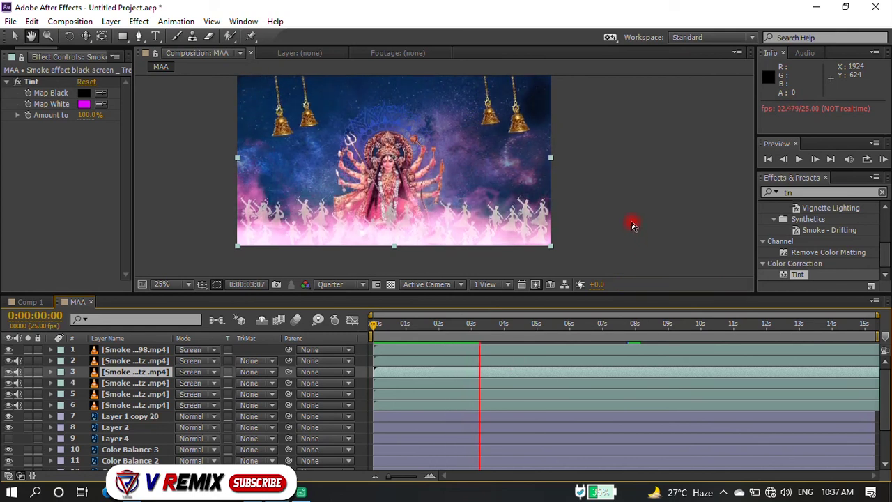
left_click(497, 327)
left_click_drag(498, 326, 873, 326)
- Show Layer 1 copy 20's Opacity and set its starting value to about 11%
left_click(112, 417)
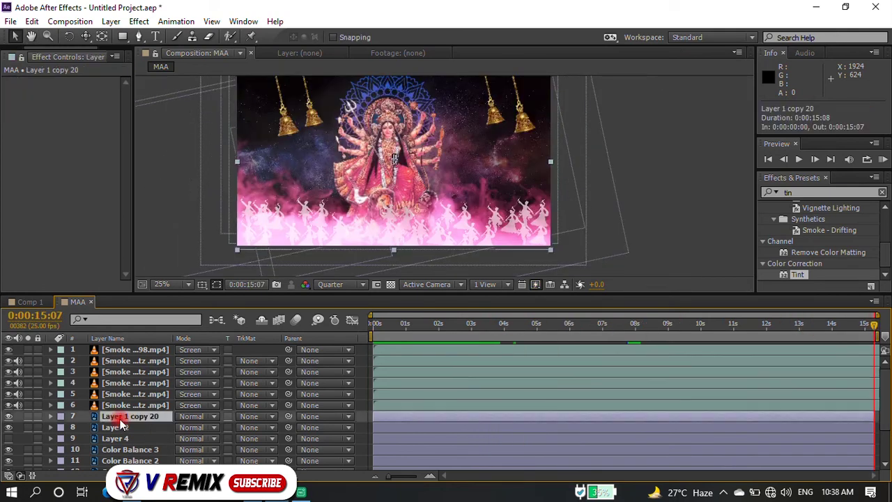
key("t")
left_click_drag(392, 325, 329, 332)
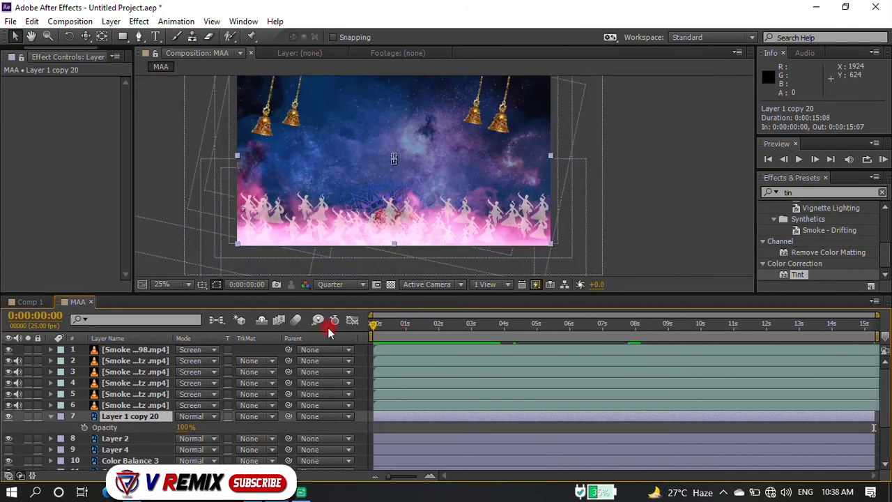
left_click_drag(190, 432, 179, 434)
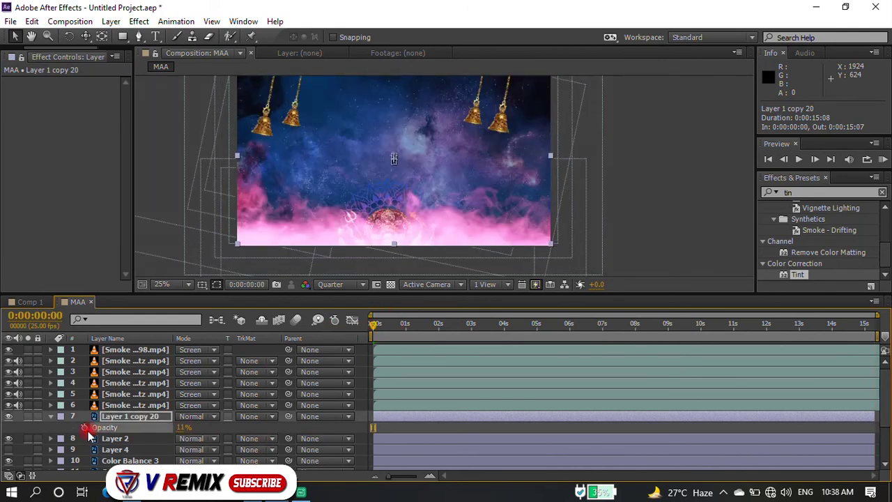
left_click(542, 325)
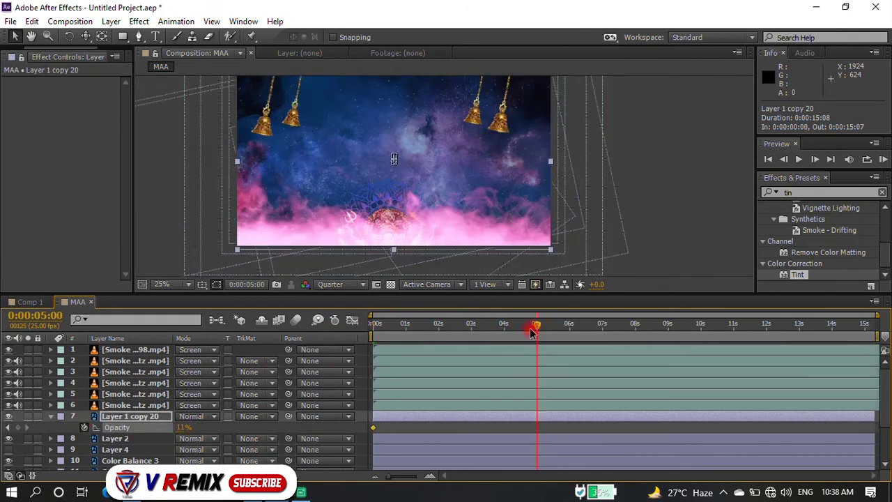
left_click(810, 325)
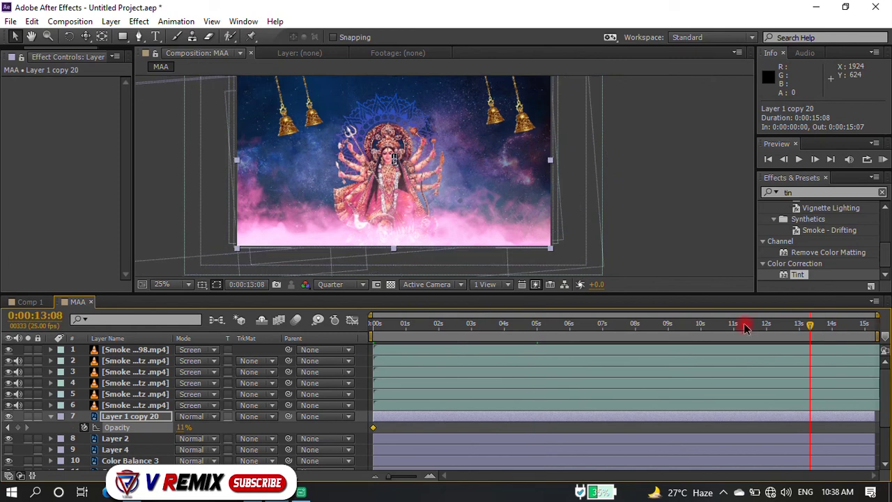
left_click(542, 324)
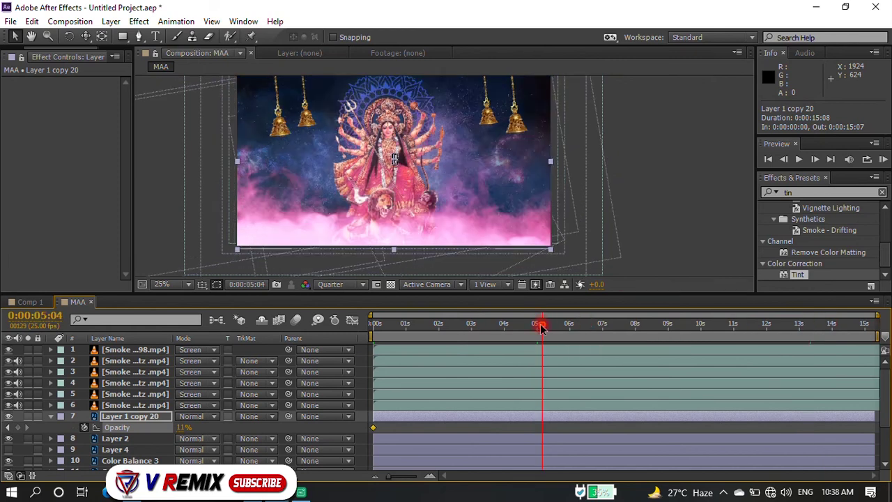
left_click(182, 427)
left_click_drag(398, 323, 373, 323)
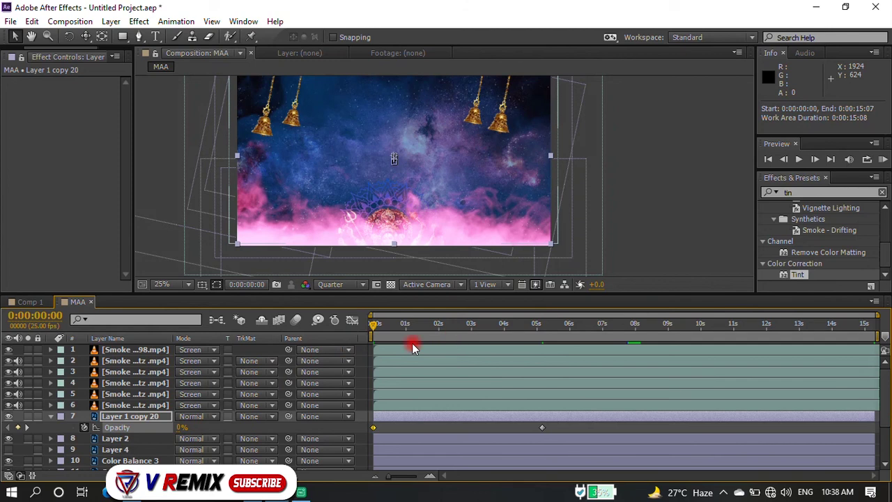
left_click_drag(381, 324, 466, 325)
- Slide the two Opacity keyframes to roughly 4 and 5.5 seconds and preview the fade
left_click_drag(373, 427, 423, 427)
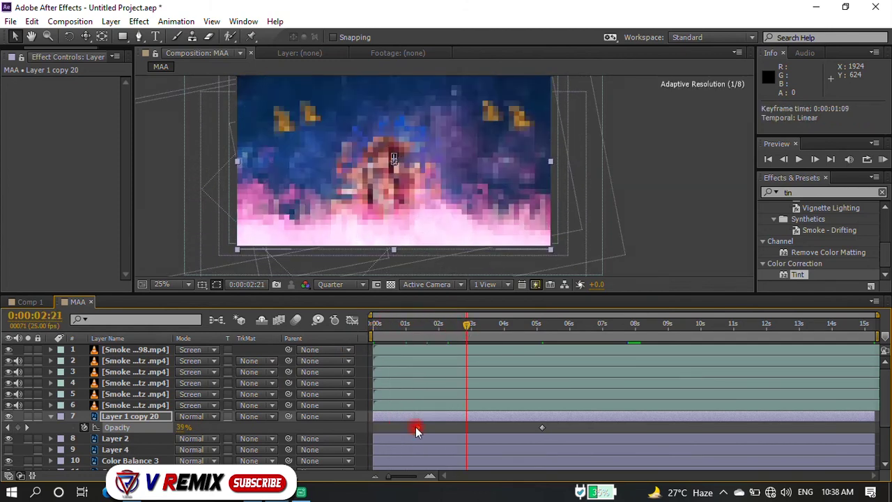
left_click_drag(453, 328, 460, 330)
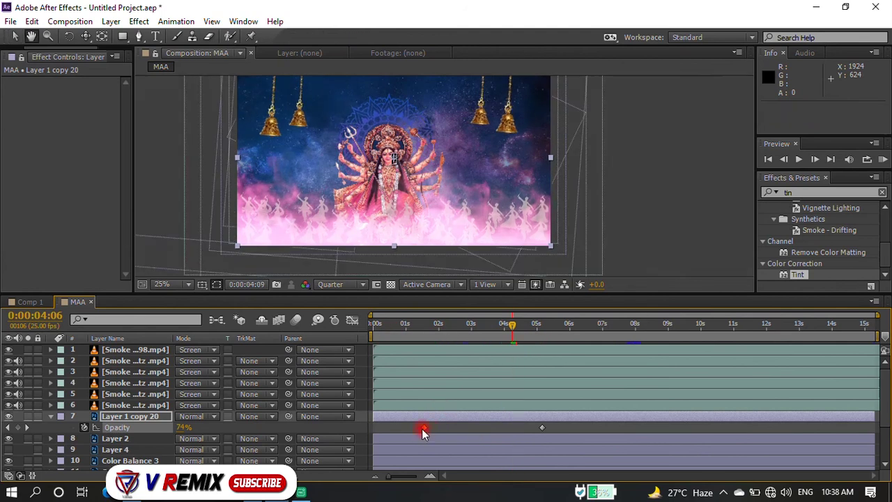
left_click_drag(423, 427, 463, 431)
left_click(543, 429)
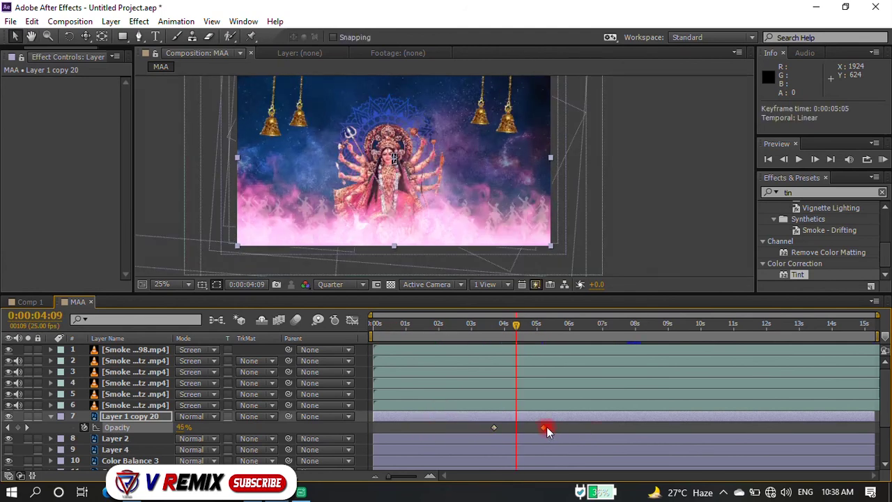
left_click_drag(547, 432, 513, 432)
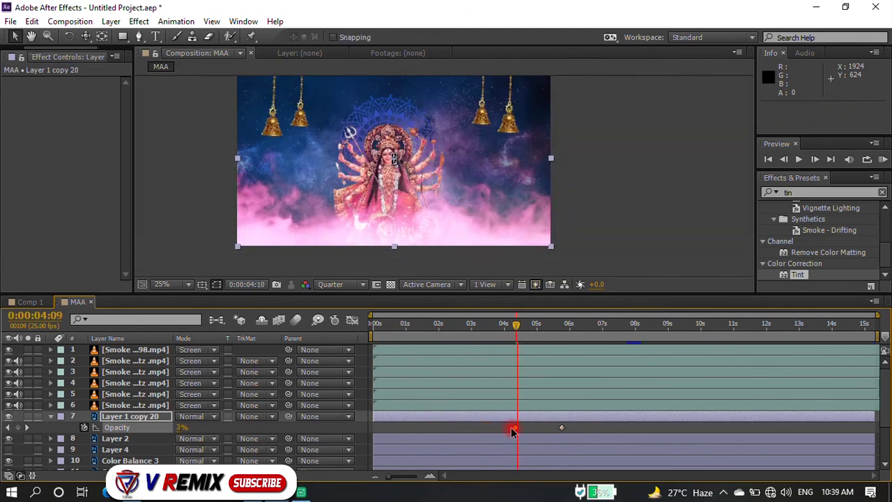
key("space")
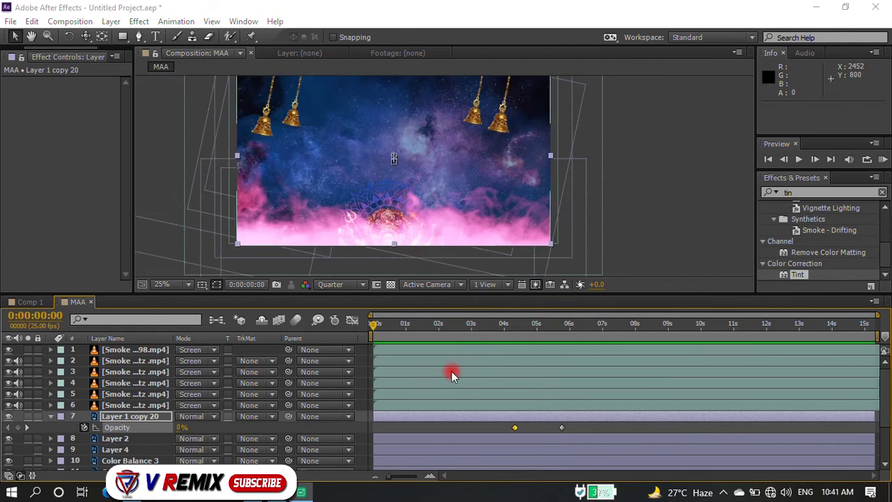
key("space")
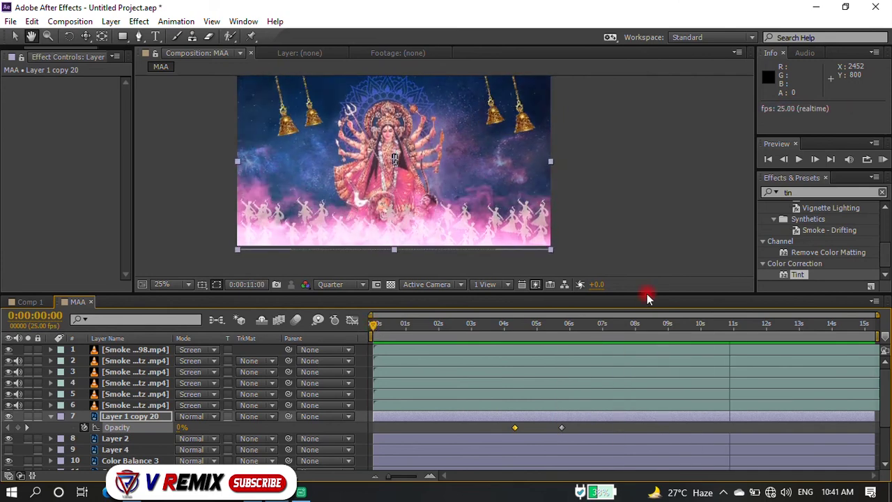
- Find the Glow effect in Effects & Presets and apply it to Layer 3
left_click(779, 187)
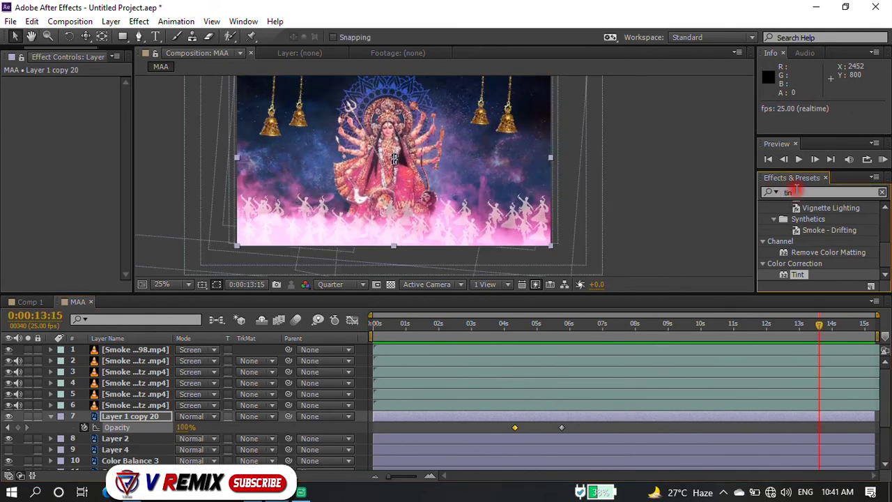
type("glo")
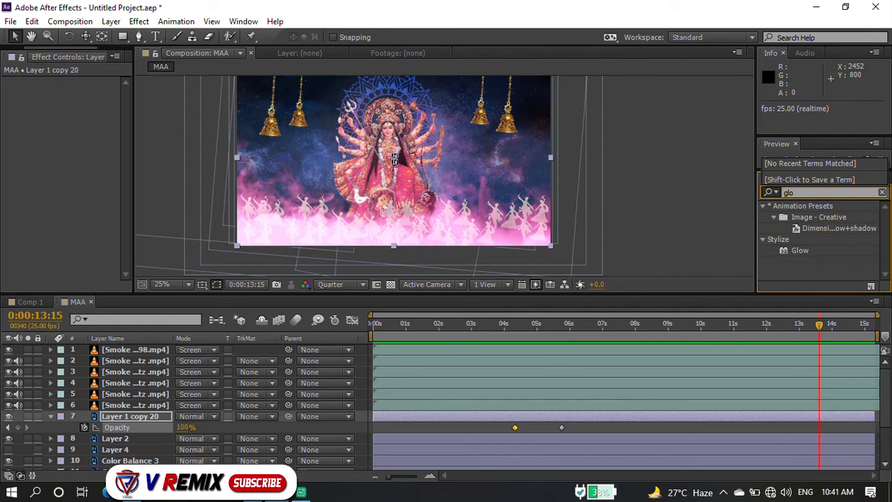
left_click(796, 251)
scroll(133, 398, "down", 3)
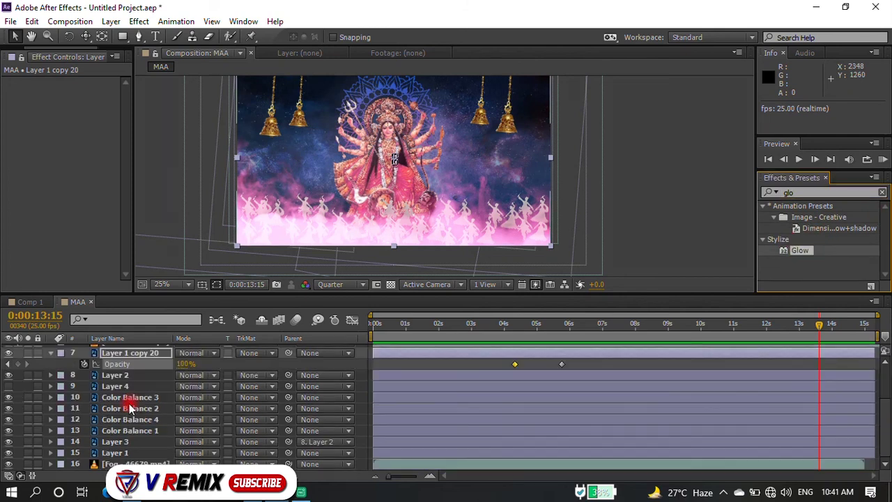
left_click_drag(800, 251, 117, 442)
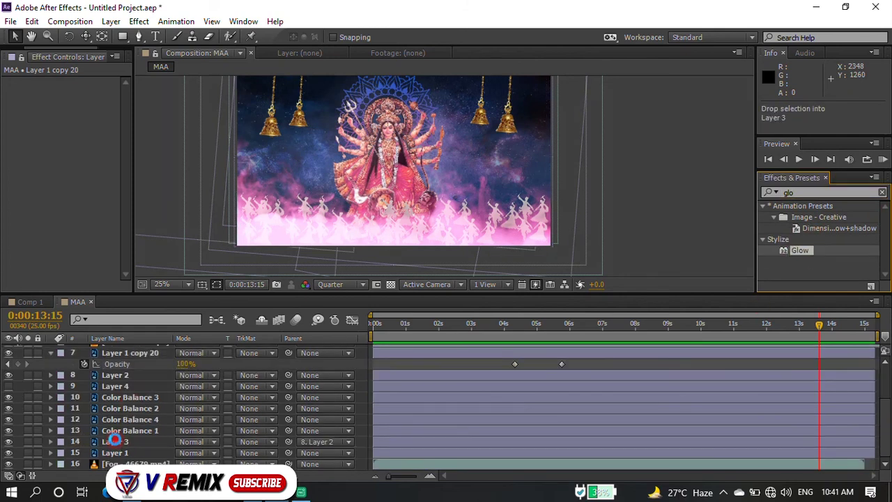
- Set Glow Radius to 68 and Glow Threshold to 100%, keeping Color A white, then preview
mouse_move(82, 104)
left_mouse_down()
mouse_move(115, 104)
mouse_move(125, 114)
mouse_move(111, 131)
left_mouse_up()
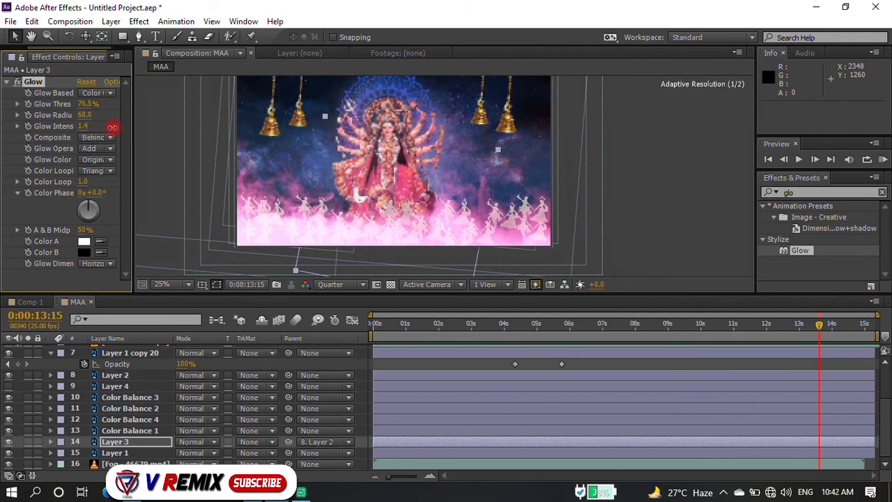
left_click(84, 243)
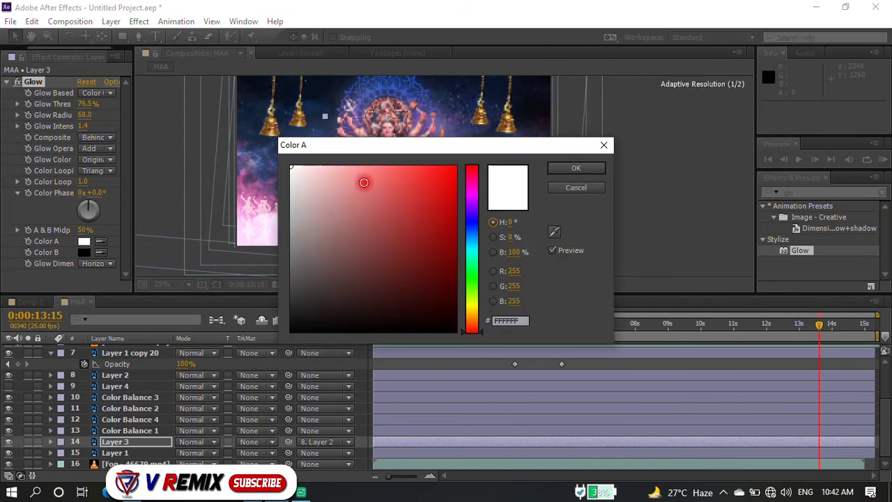
left_click(575, 168)
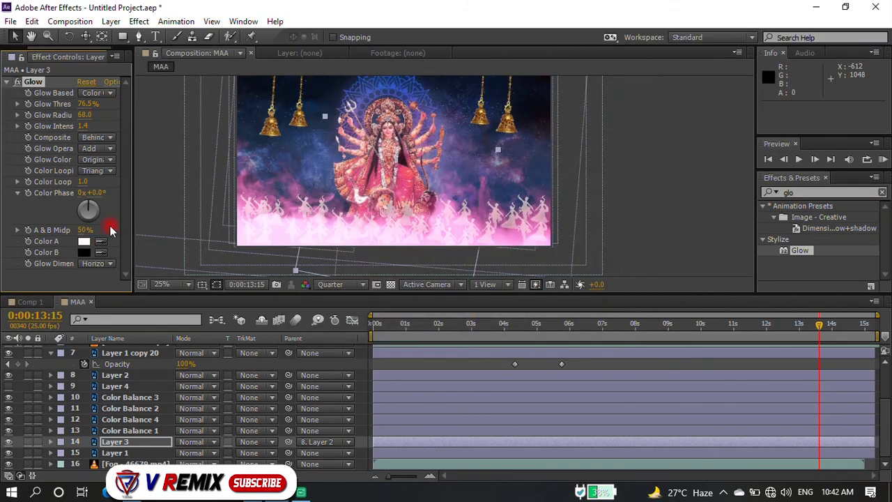
left_click_drag(81, 108, 129, 103)
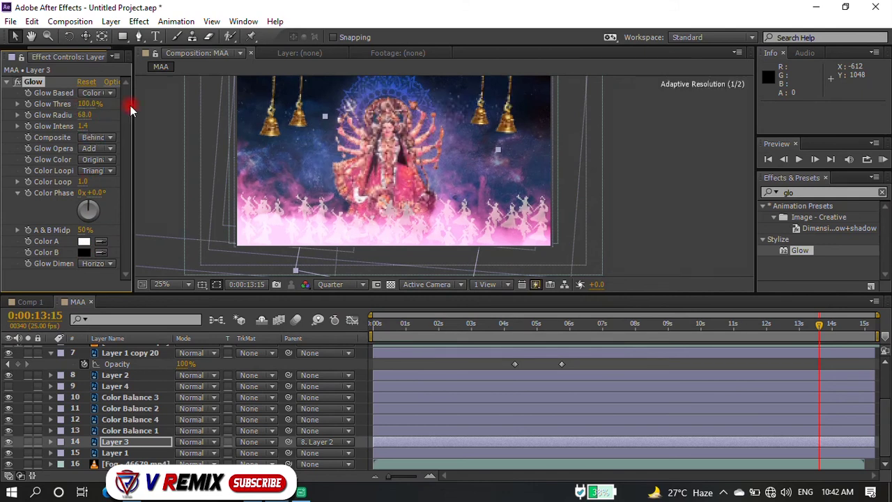
key("space")
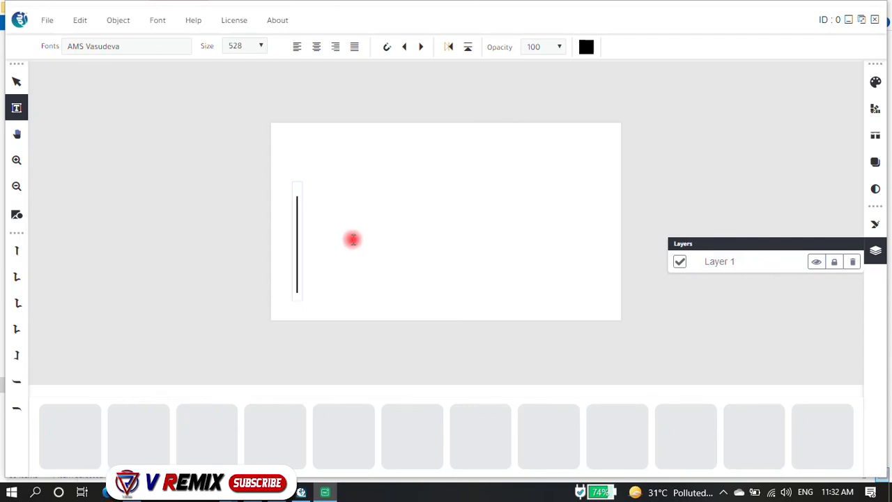
- Type शुभ in AMS Vasudeva, swapping the curl strokes for the lower swash variant
type("t")
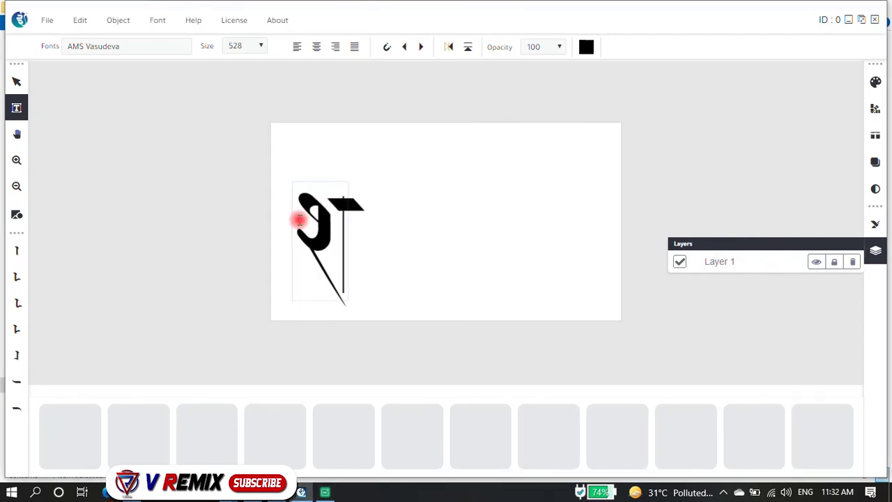
type("k")
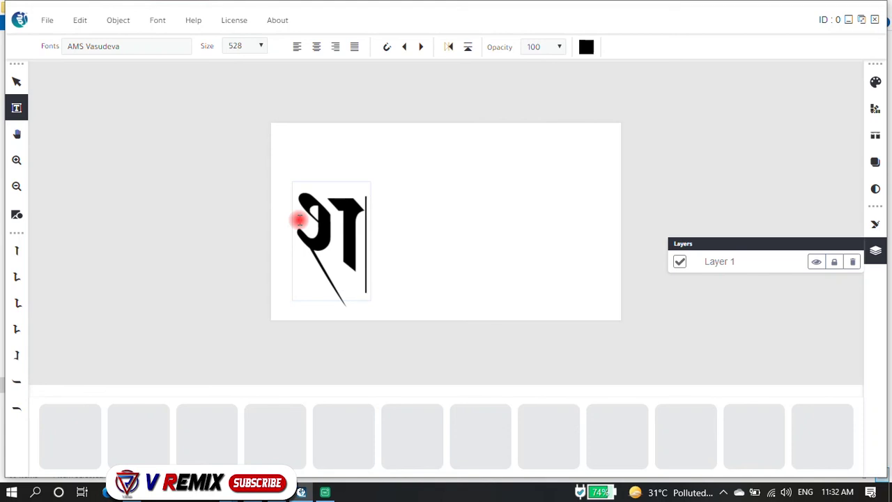
type("s")
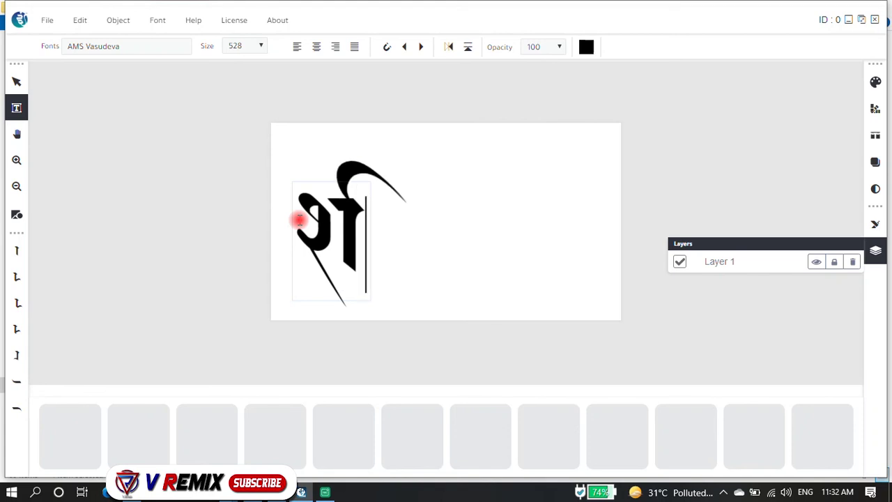
type("q")
key("BackSpace")
key("BackSpace")
type("q")
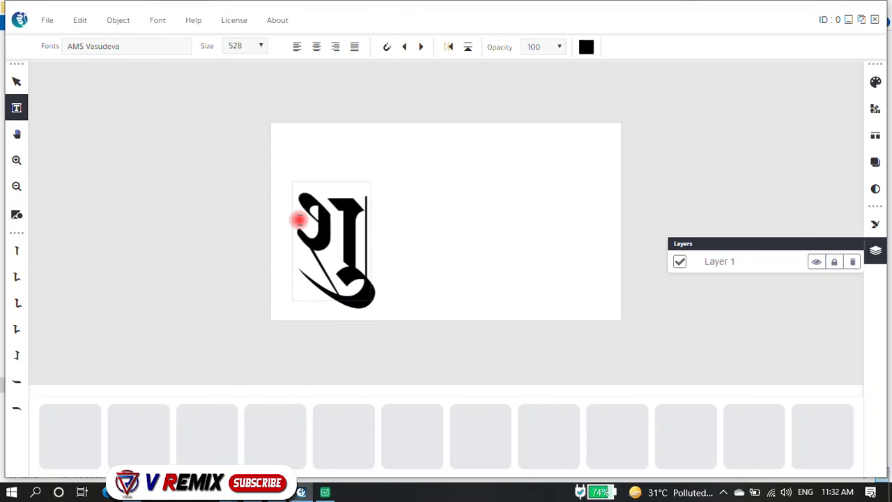
type("ek")
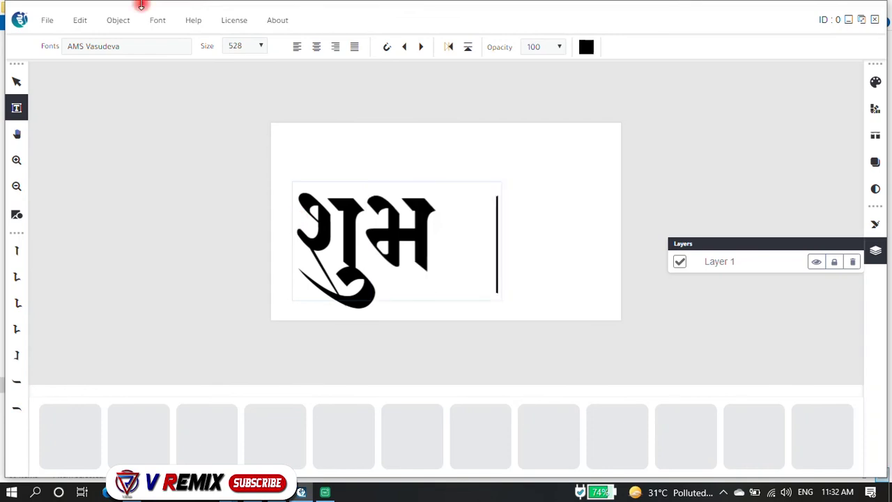
left_click(84, 16)
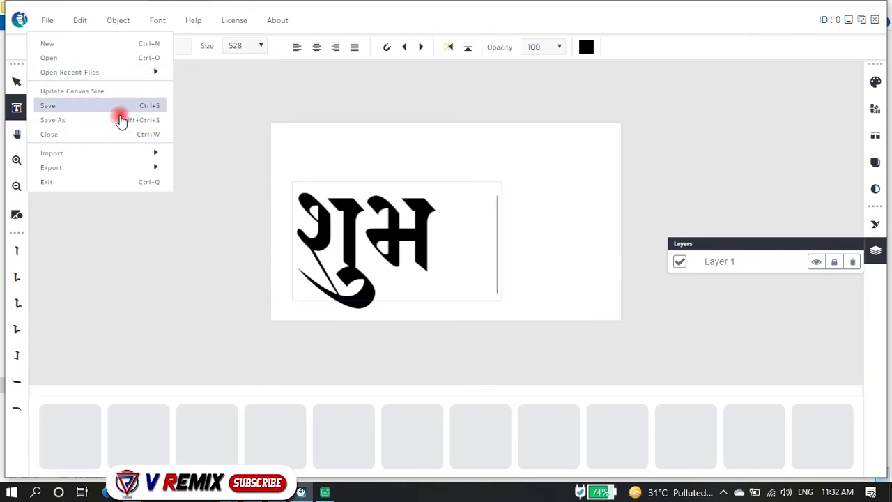
- Export the lettering as text.png on the Desktop, replacing the existing file
mouse_move(157, 169)
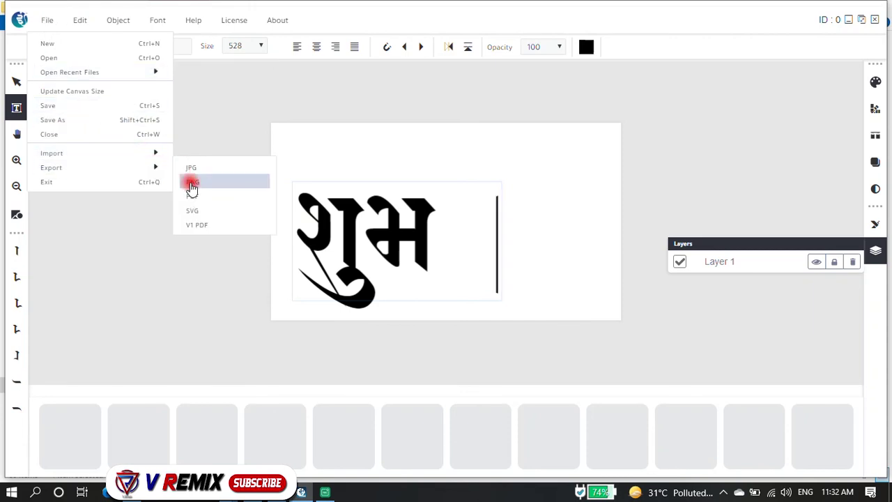
left_click(192, 183)
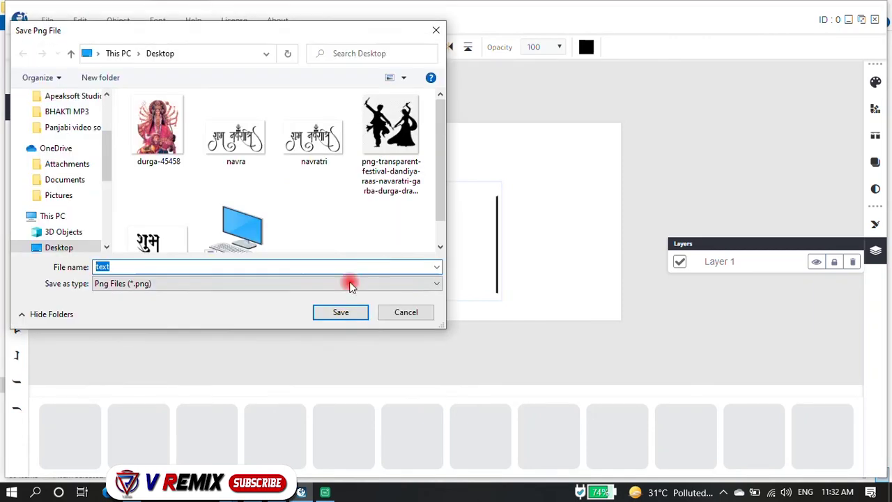
left_click(350, 317)
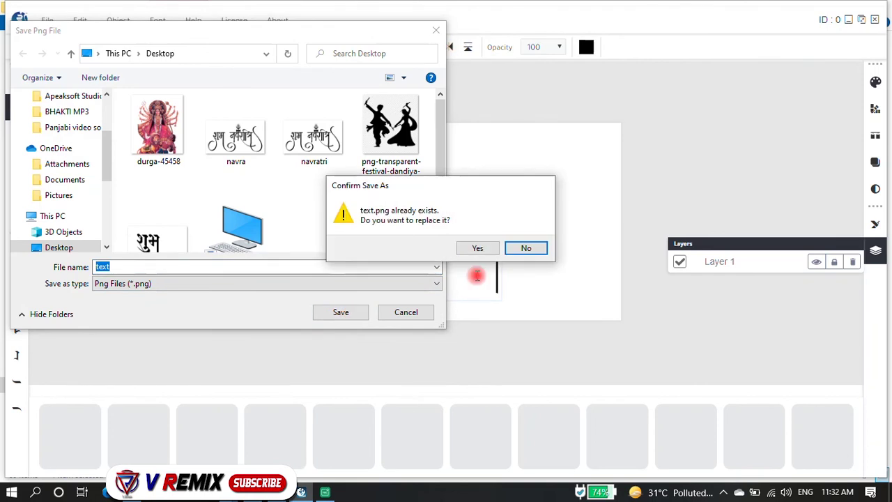
left_click(479, 248)
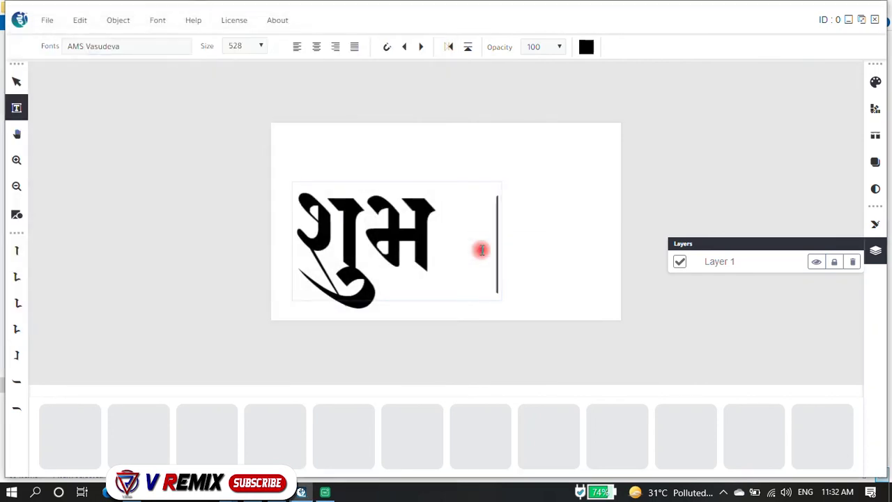
- Clear the canvas by deleting the layers holding the शुभ lettering
left_click_drag(423, 245, 275, 237)
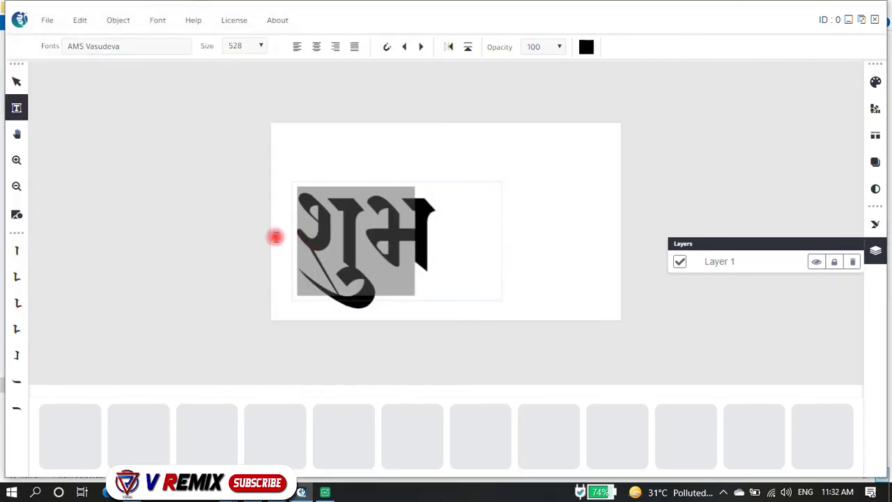
left_click(432, 228)
left_click(222, 233)
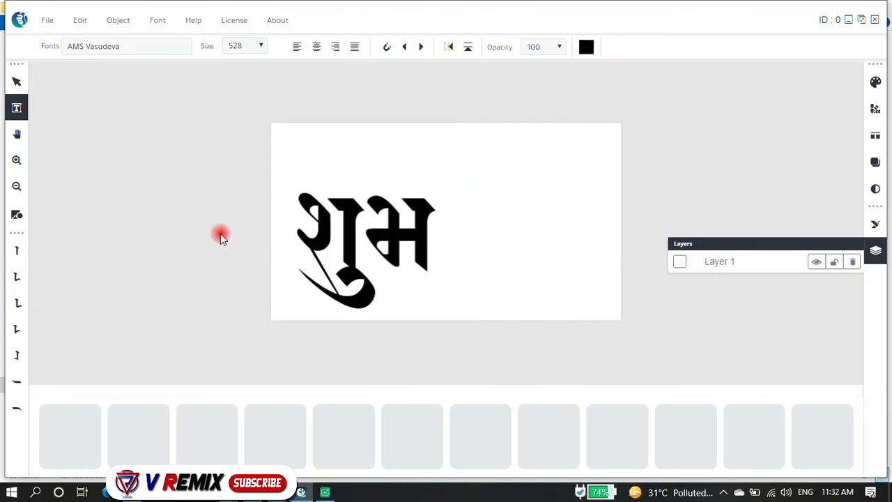
left_click(432, 212)
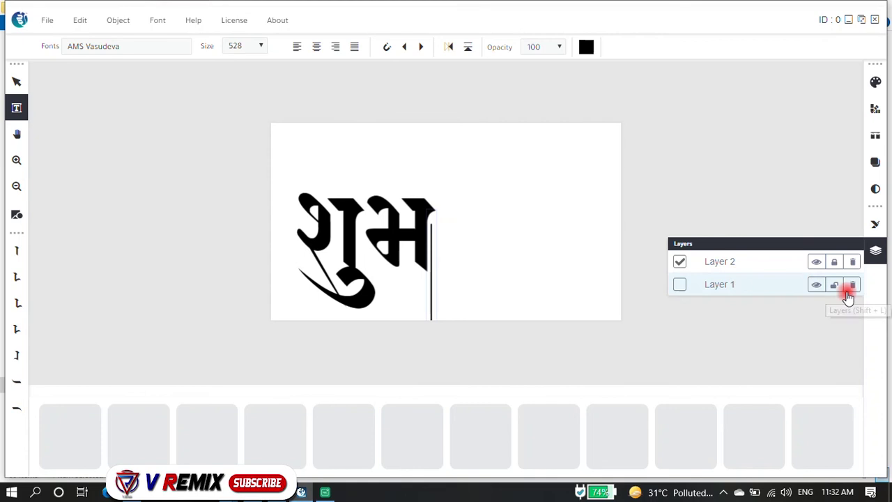
left_click(853, 284)
left_click(852, 263)
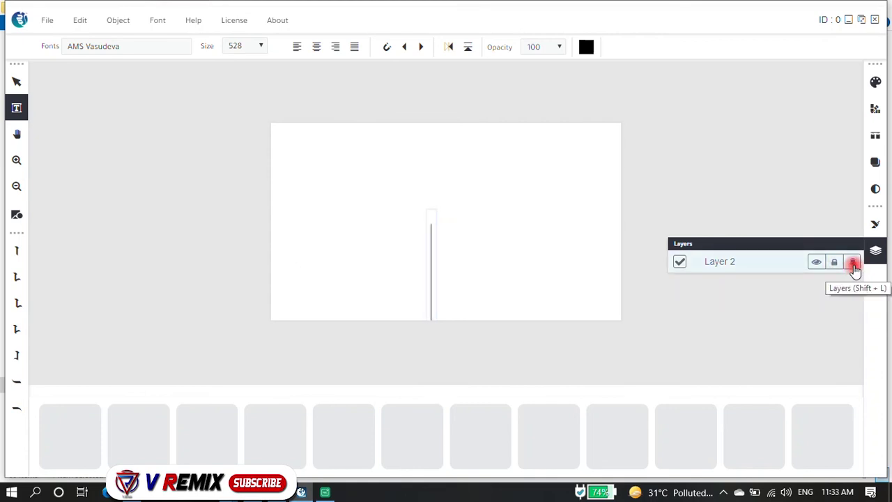
- Type नवरी in AMS Vasudeva at the canvas's left, ending with a hooked swash above the last letter
left_click(295, 206)
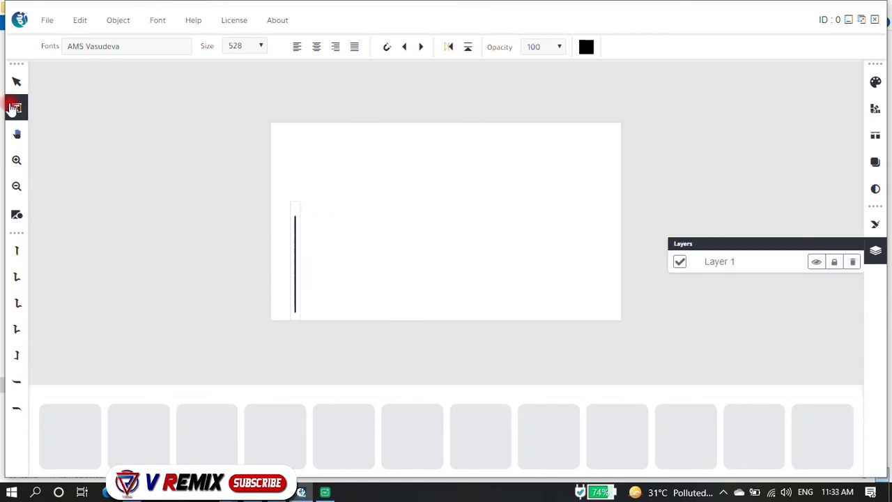
type("Uu")
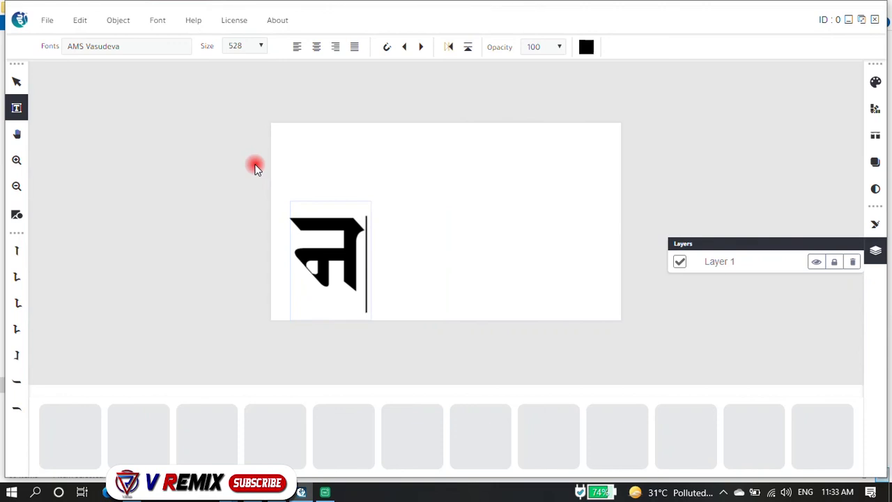
type("O")
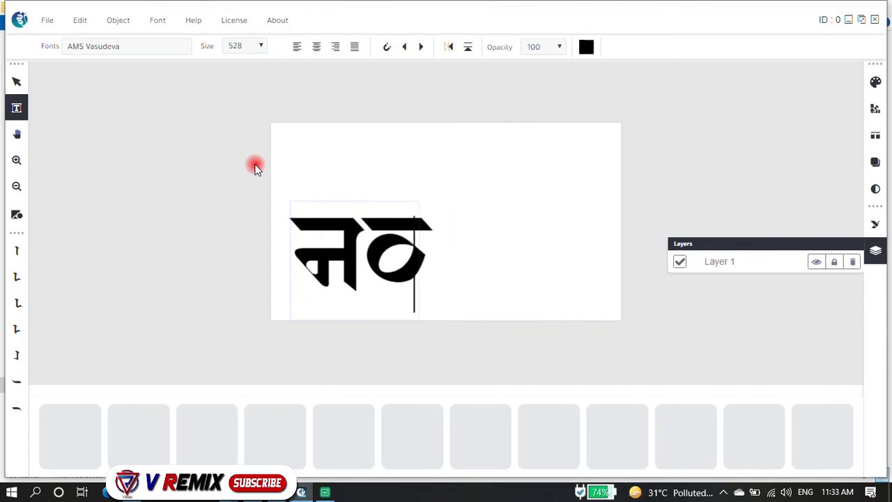
type("kjk")
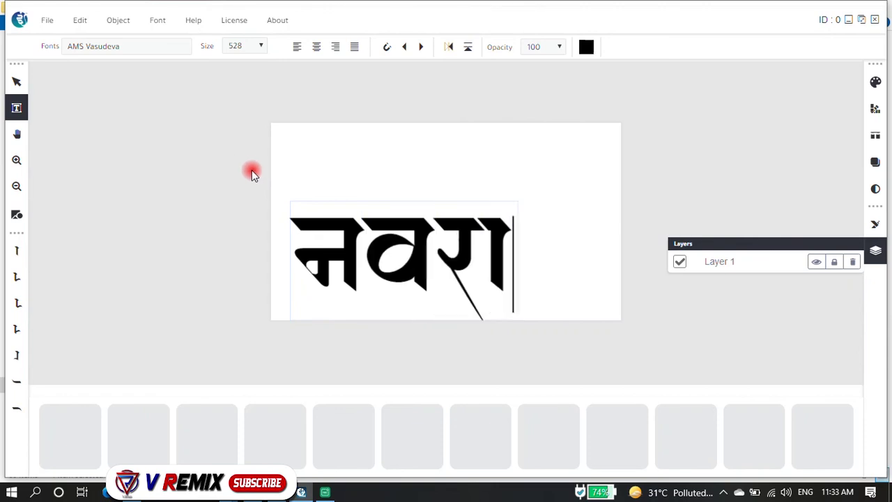
type("k")
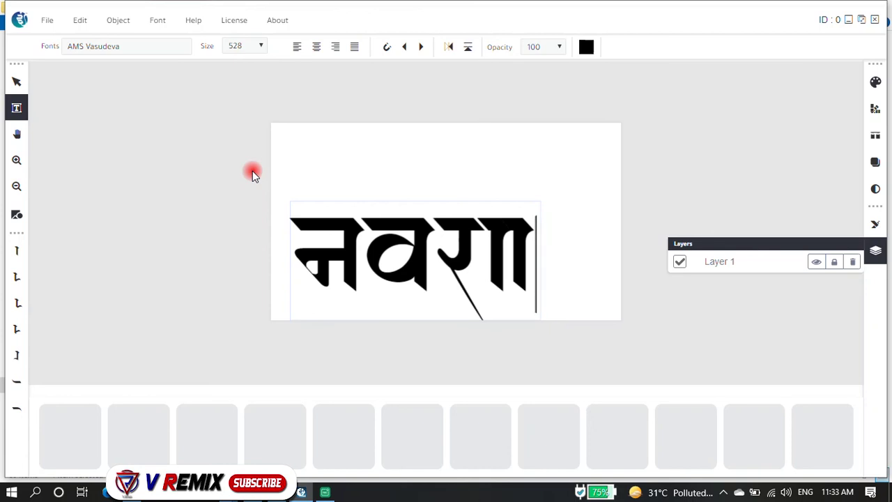
type("h")
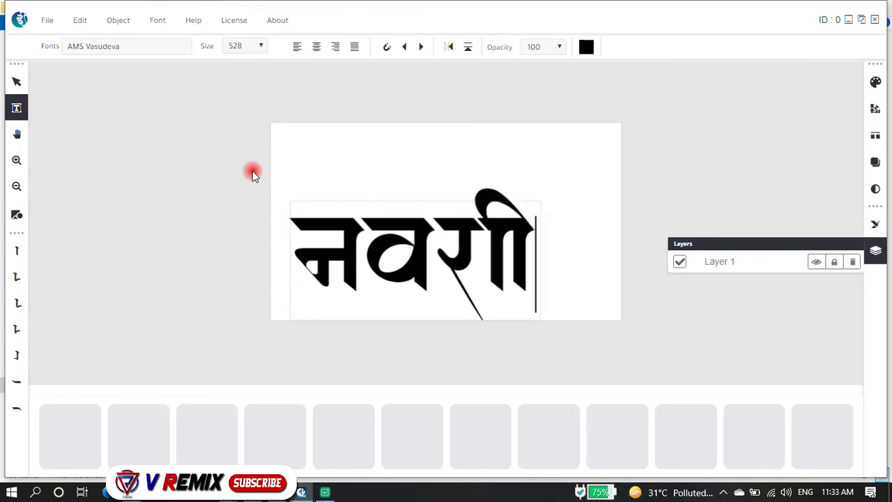
key("BackSpace")
type("Z")
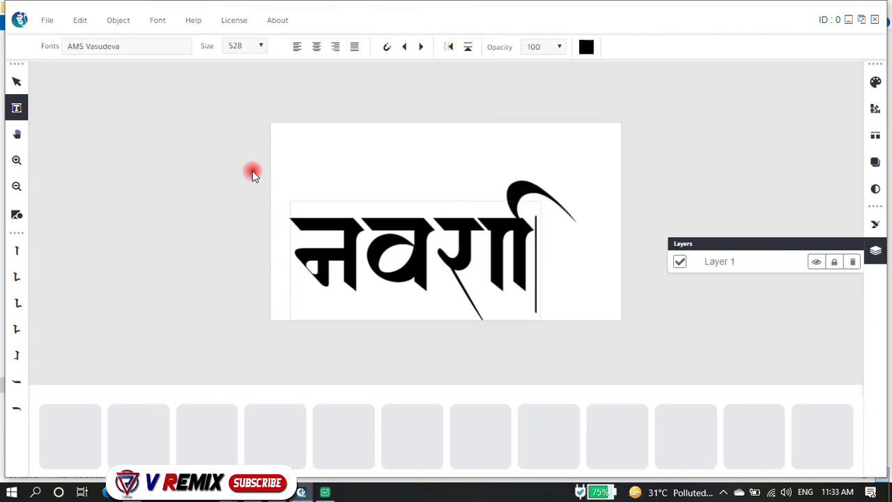
type("=k")
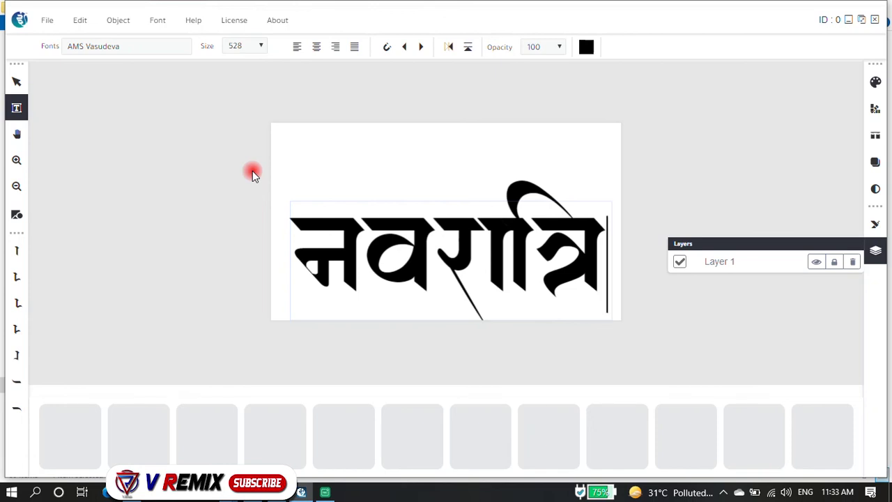
- Replace the last letter and the first letter's stem with long swash alternates, then select the whole word
left_click_drag(597, 249, 591, 255)
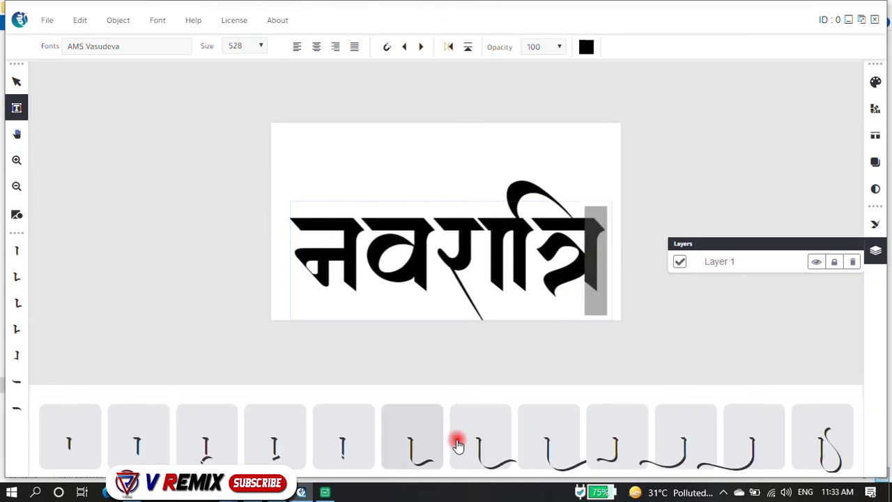
left_click(832, 428)
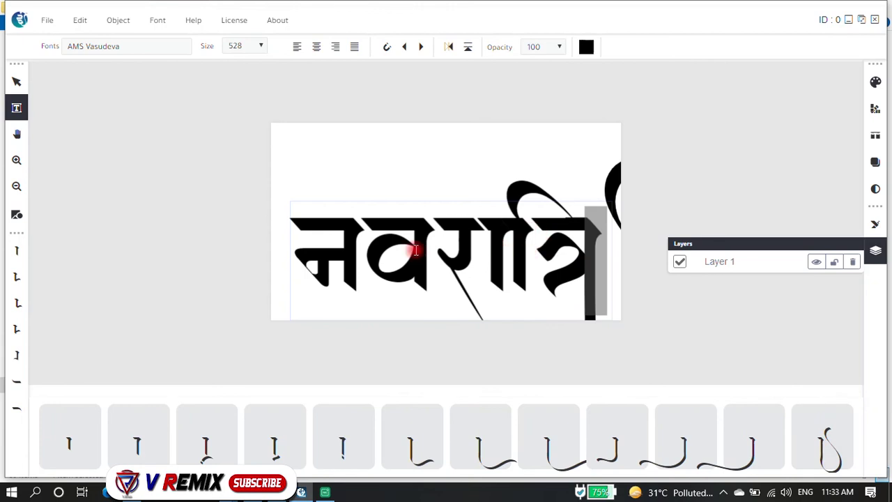
left_click(353, 258)
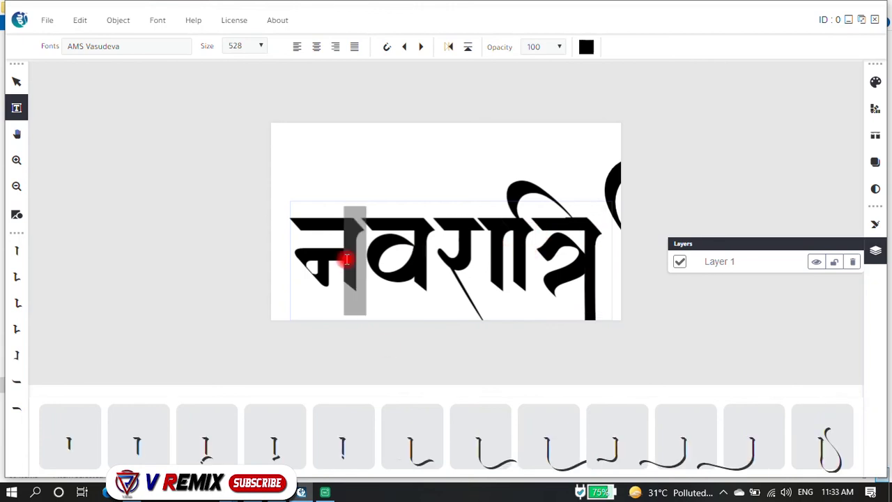
left_click(401, 468)
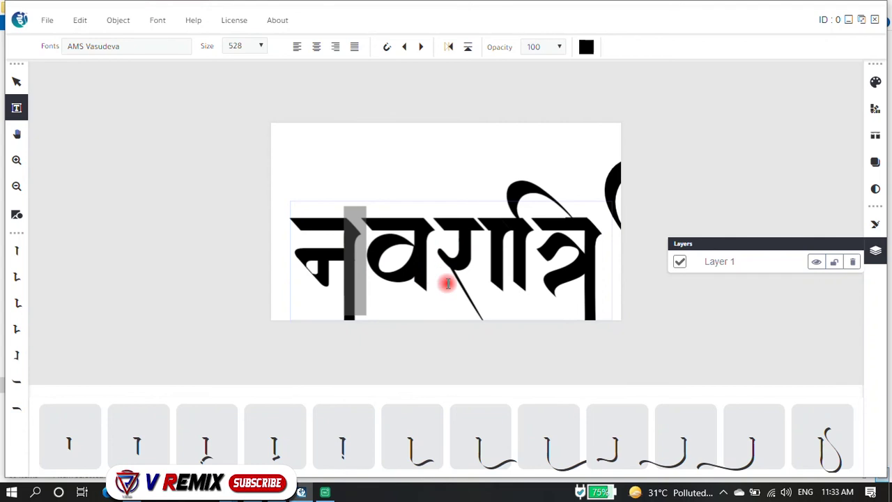
key("ctrl+a")
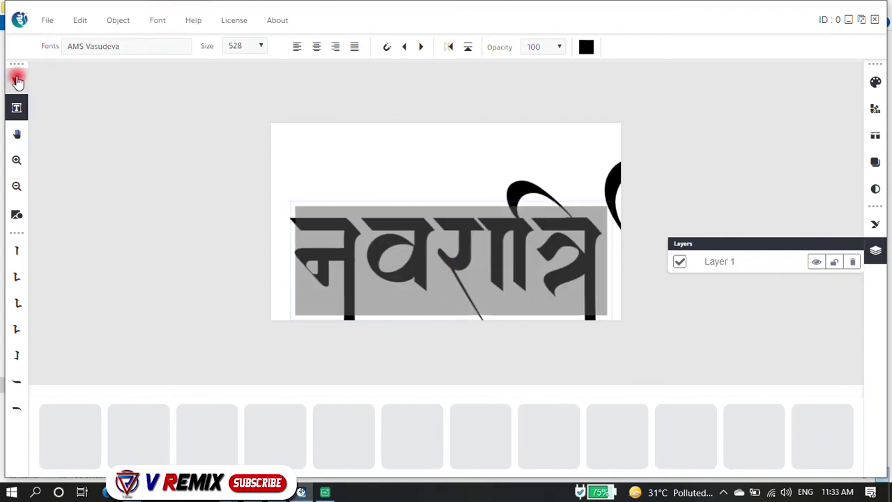
left_click(17, 81)
- Resize the नवरात्रि lettering to size 340 and nudge it left so its swashes fit the canvas
left_click_drag(417, 244, 399, 200)
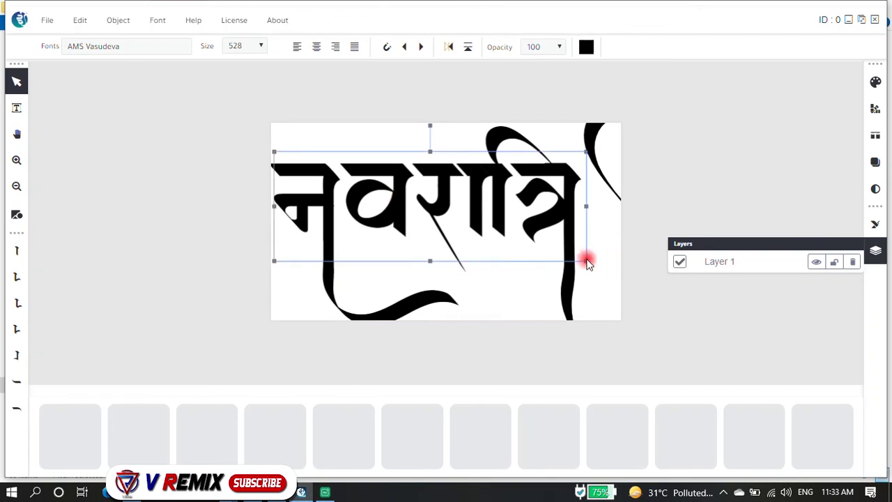
left_click_drag(587, 264, 500, 199)
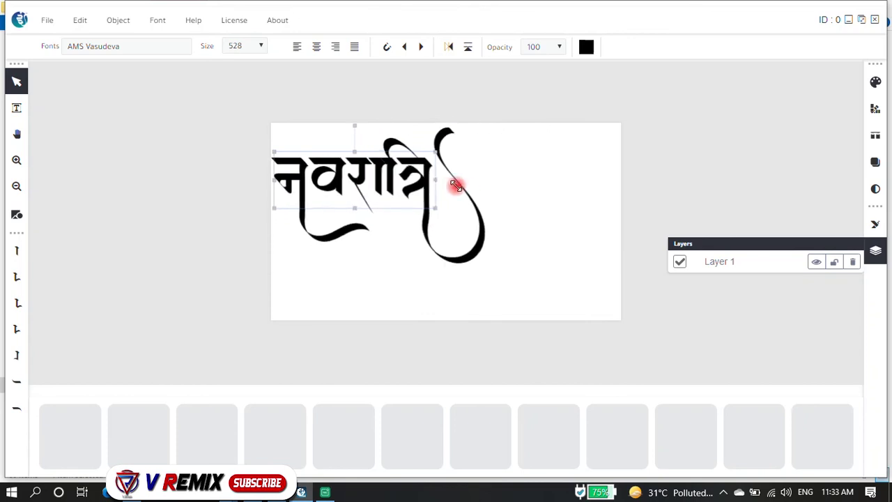
mouse_move(500, 198)
left_mouse_down()
mouse_move(454, 186)
mouse_move(430, 196)
left_mouse_up()
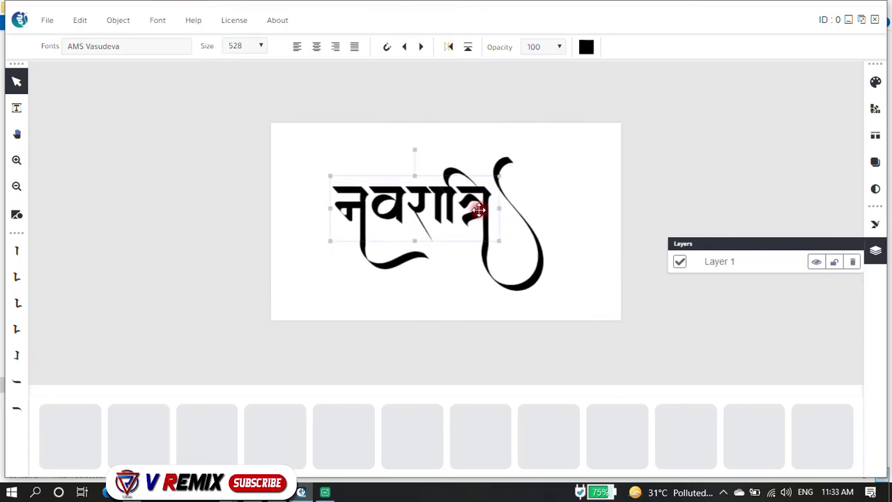
scroll(437, 169, "up", 1)
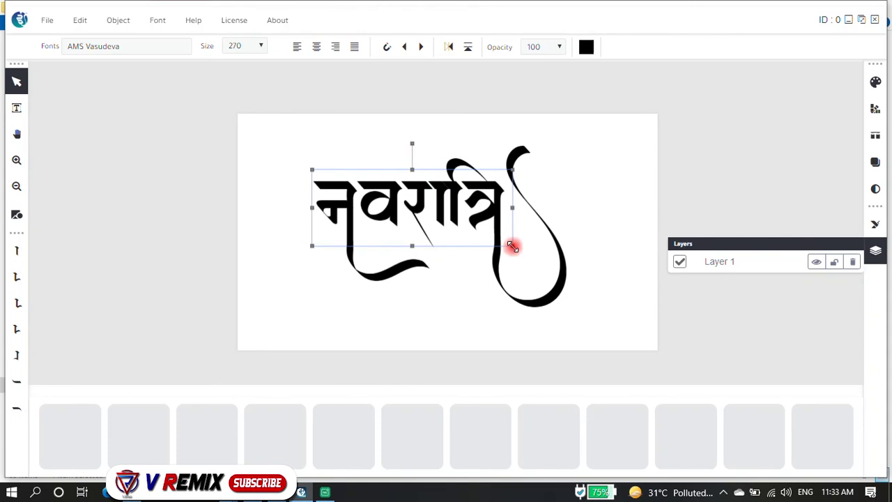
left_click_drag(512, 246, 547, 278)
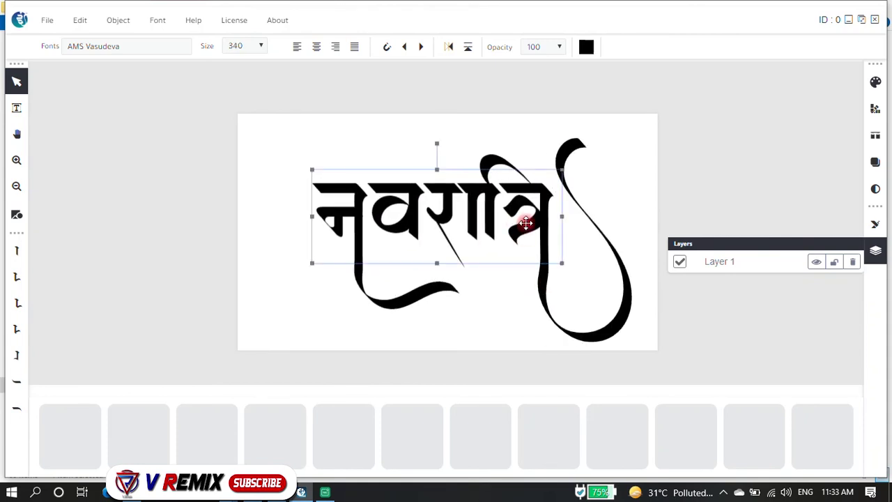
left_click_drag(526, 223, 511, 234)
left_click(347, 152)
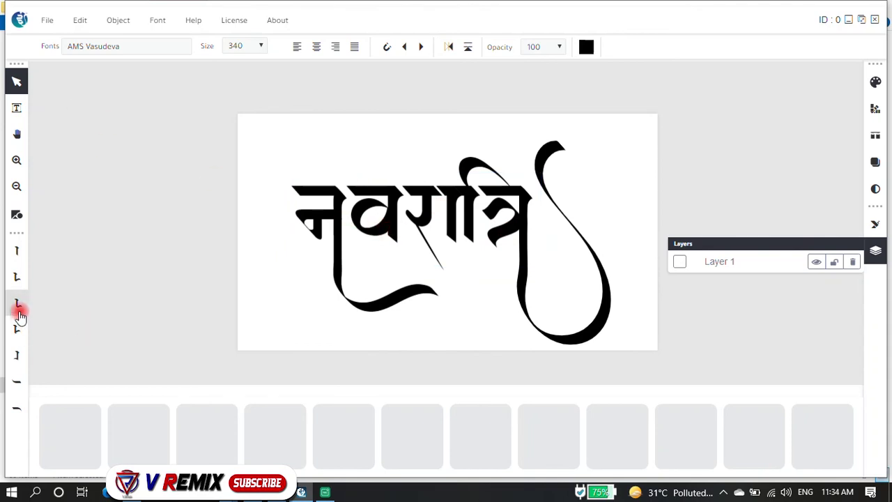
- Create a fresh empty Layer 2 below the word, discarding the earlier stray empty layers
left_click(460, 227)
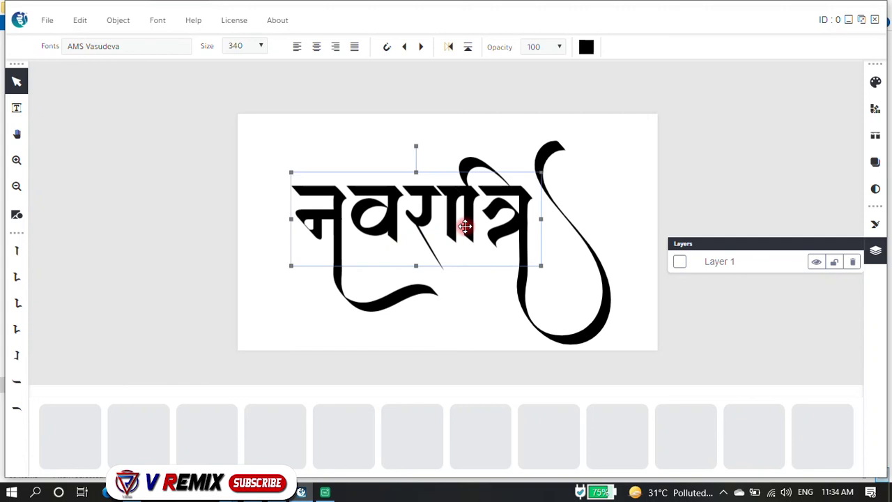
left_click(27, 110)
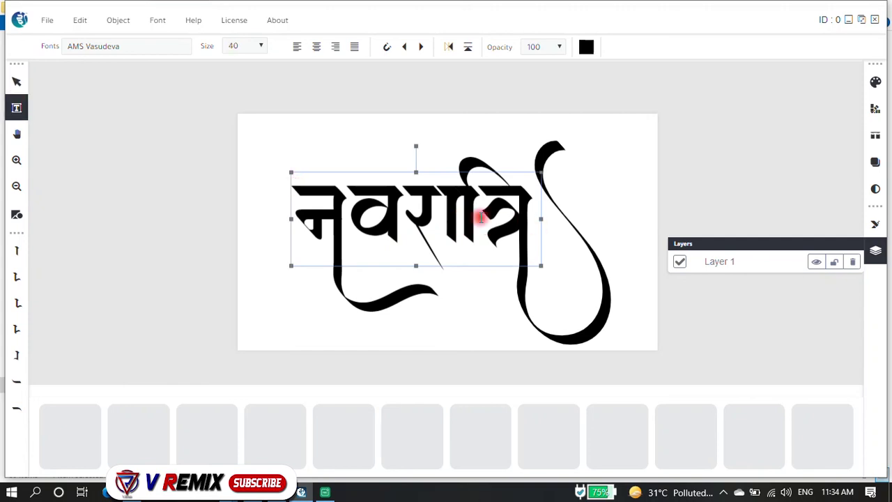
left_click(471, 216)
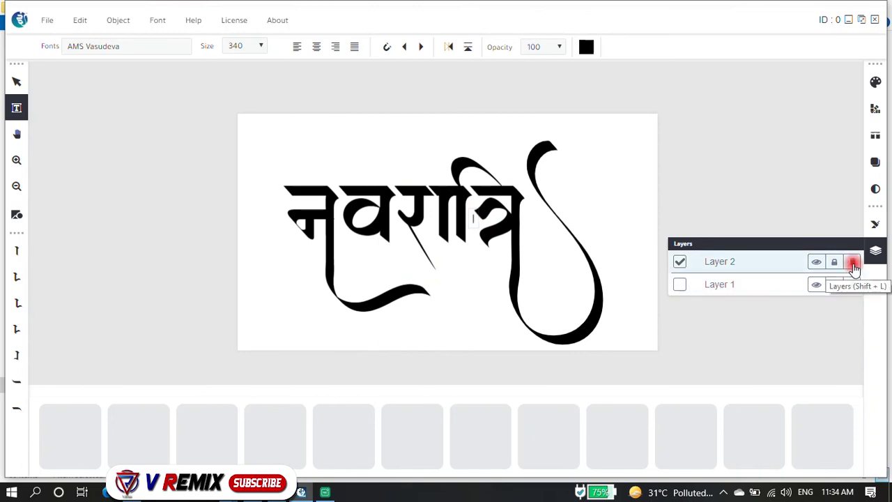
left_click(853, 265)
left_click(464, 223)
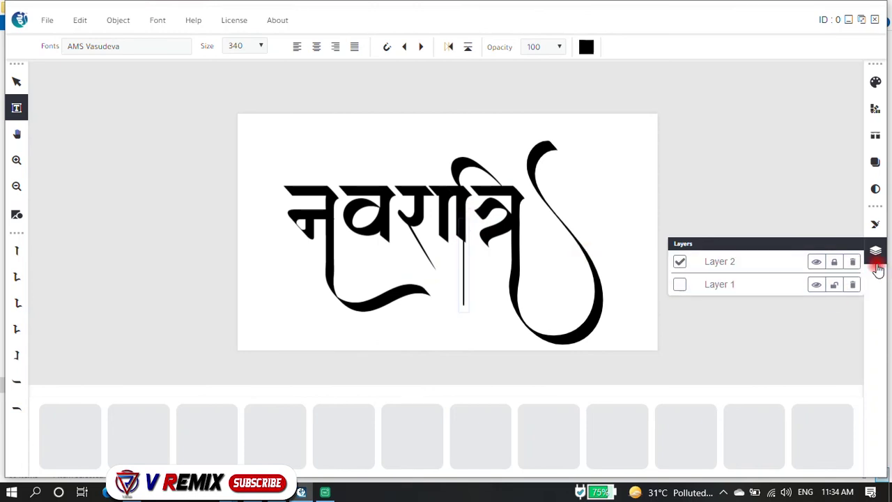
left_click(854, 263)
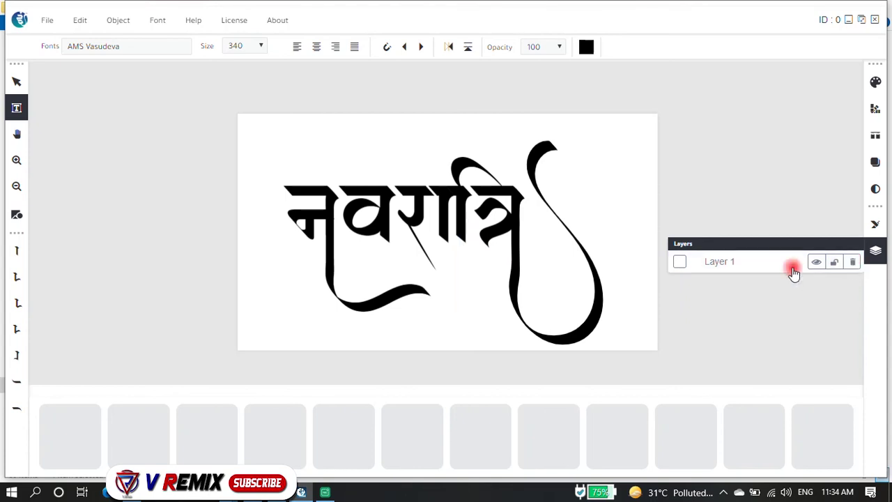
left_click(680, 262)
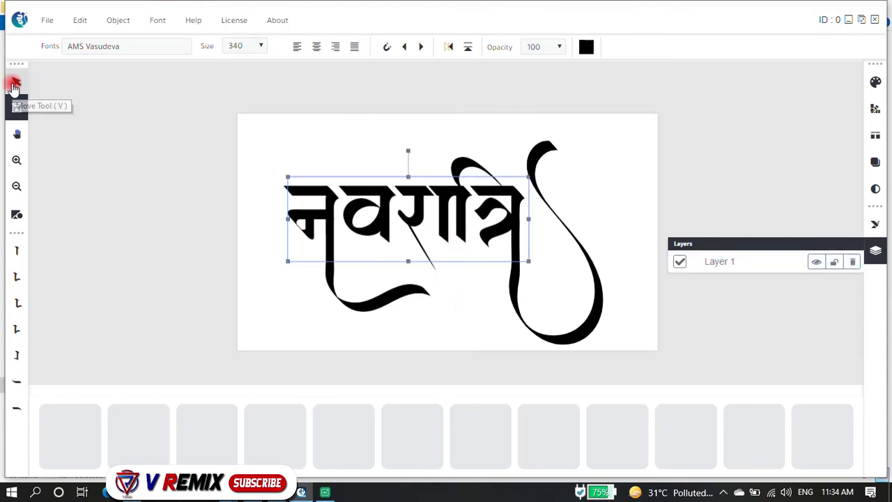
left_click(17, 81)
left_click(18, 106)
left_click(447, 217)
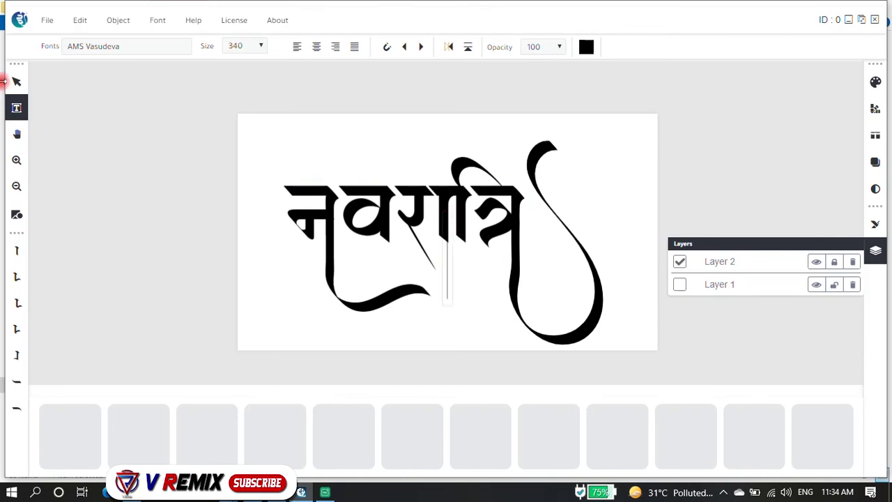
left_click(16, 81)
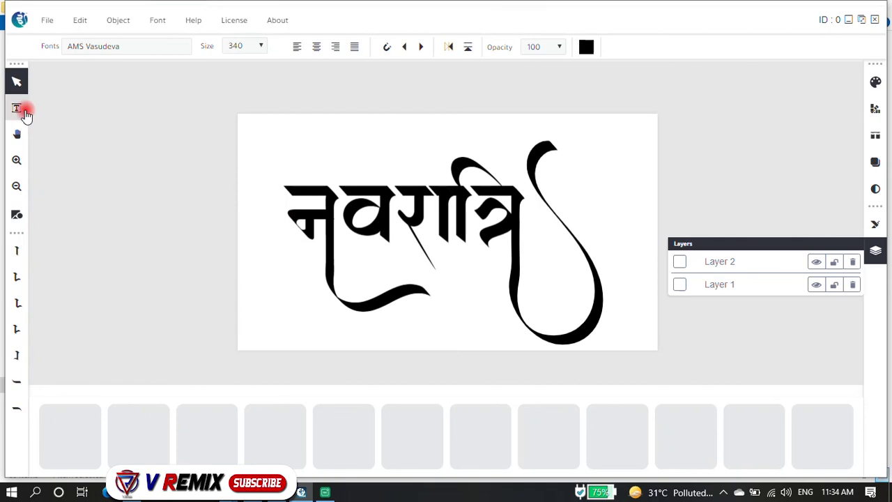
- Insert a size-40 swash stroke glyph near the lower-left corner and remove the extra Layer 3
left_click(21, 110)
left_click(267, 326)
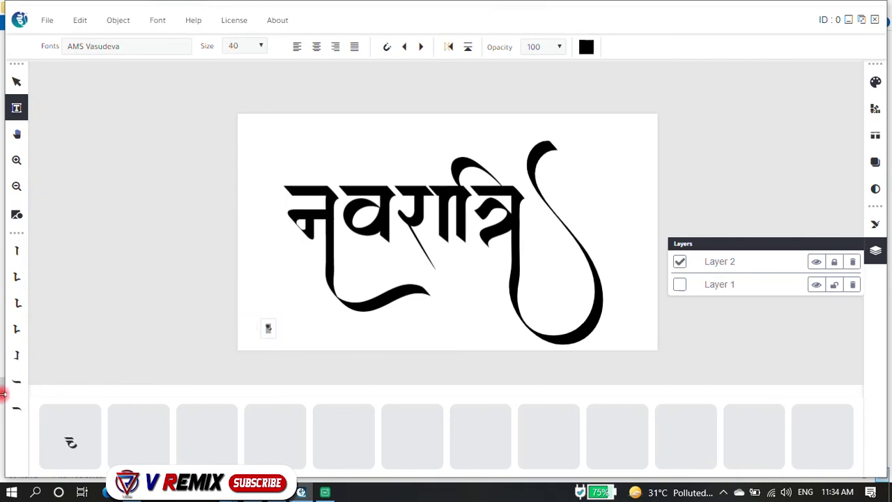
left_click(12, 385)
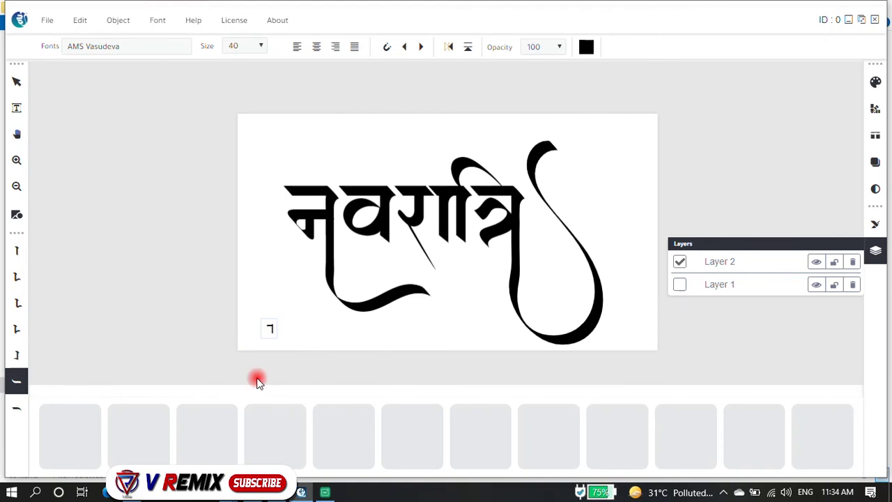
left_click(270, 327)
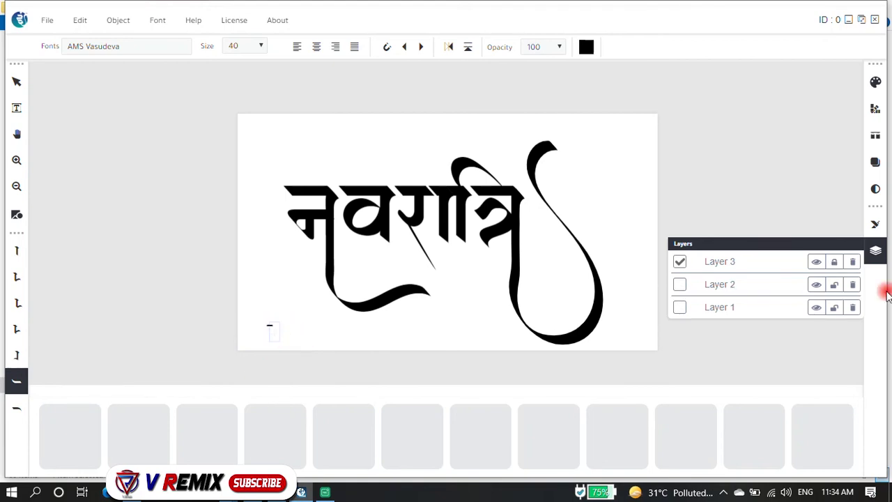
left_click(859, 264)
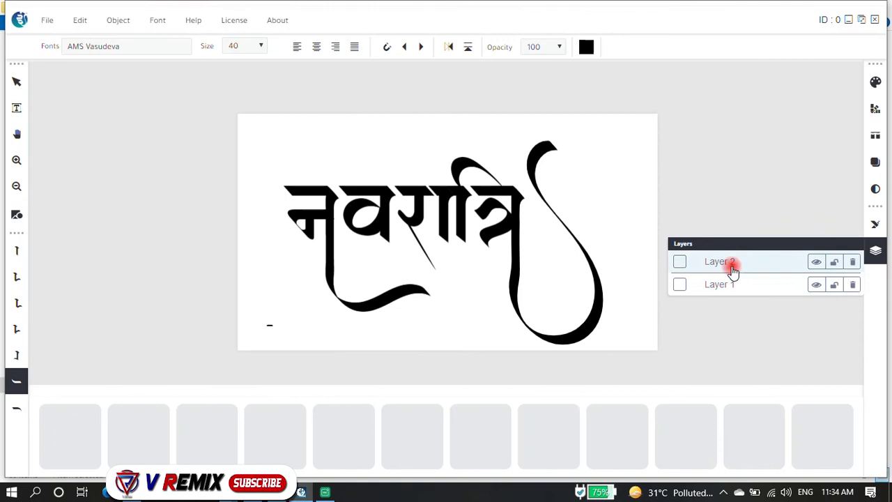